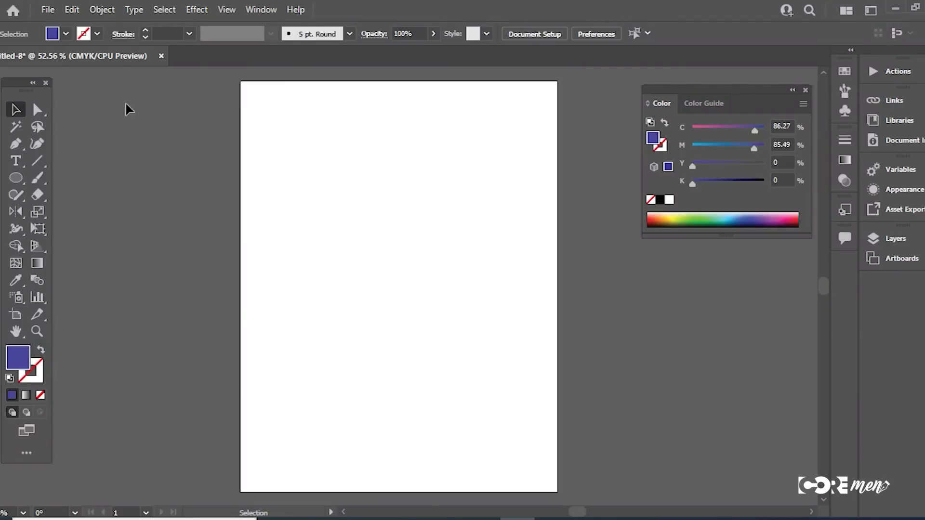
Draw a blue circle with the Ellipse tool and move it toward the top-left.
{"action": "left_click", "coordinate": [19, 178]}
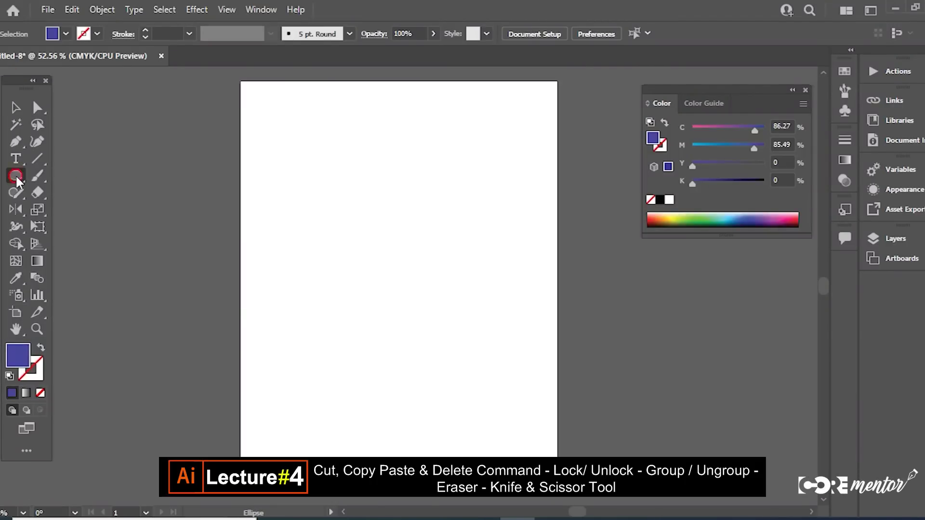
{"action": "left_click_drag", "start_coordinate": [302, 159], "coordinate": [366, 219]}
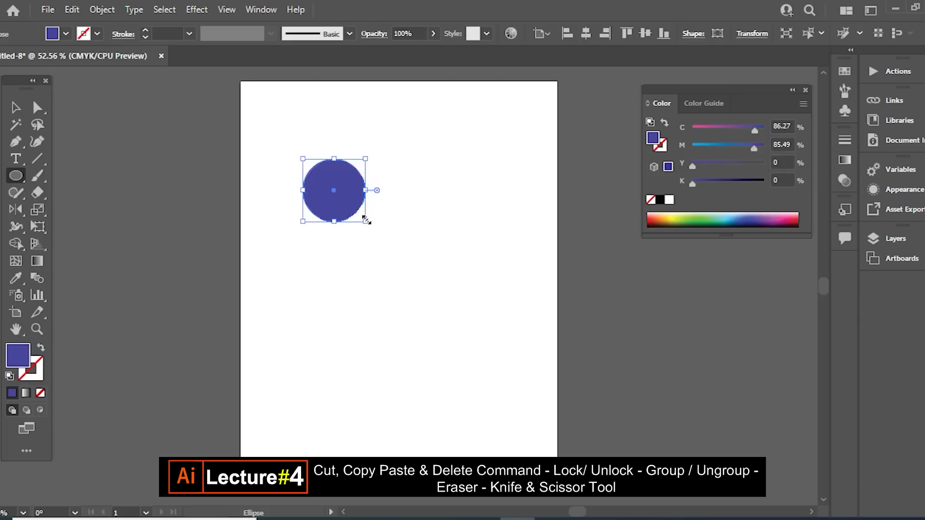
{"action": "left_click", "coordinate": [15, 107]}
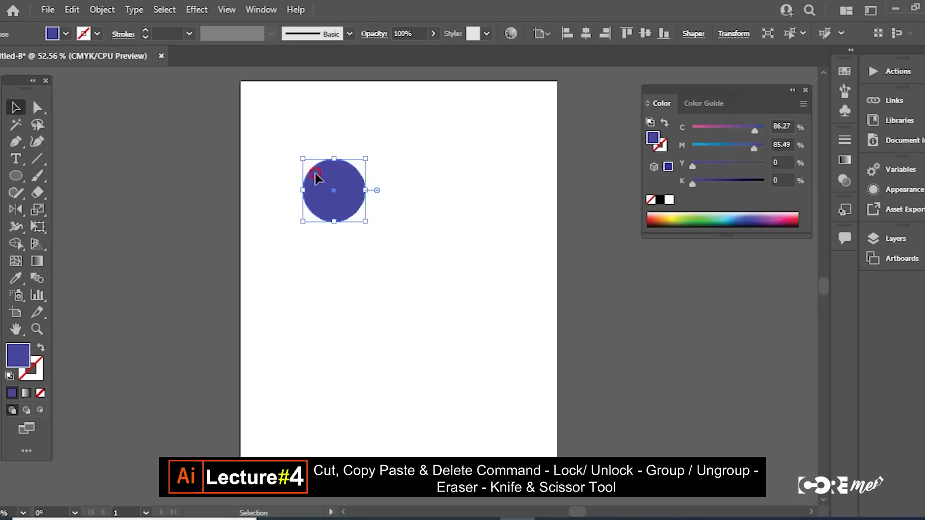
{"action": "left_click_drag", "start_coordinate": [316, 178], "coordinate": [284, 159]}
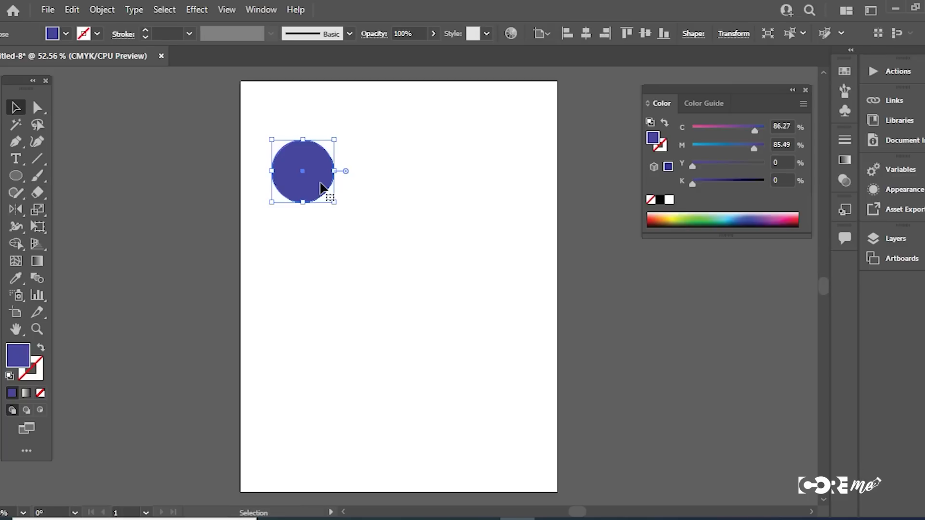
Paste a copy of the circle mid-artboard, undoing an extra copy.
{"action": "key", "text": "a"}
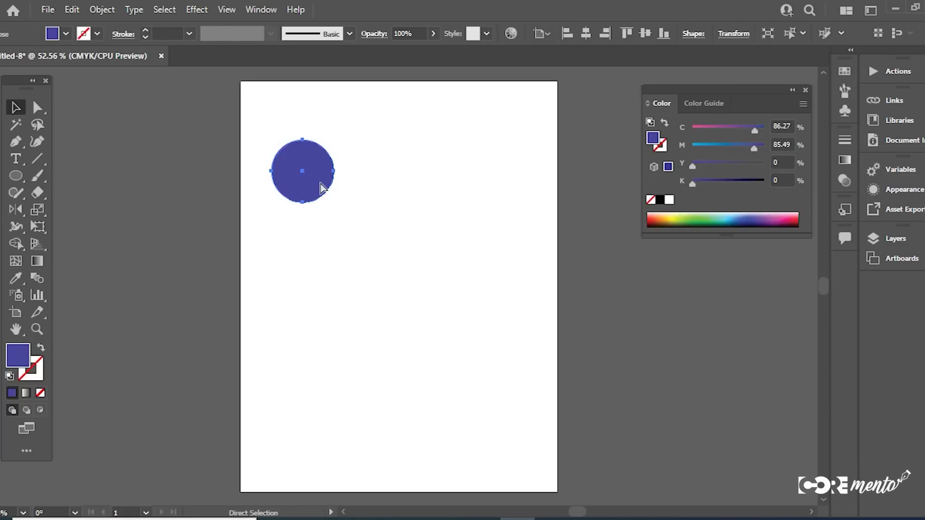
{"action": "key", "text": "ctrl+v"}
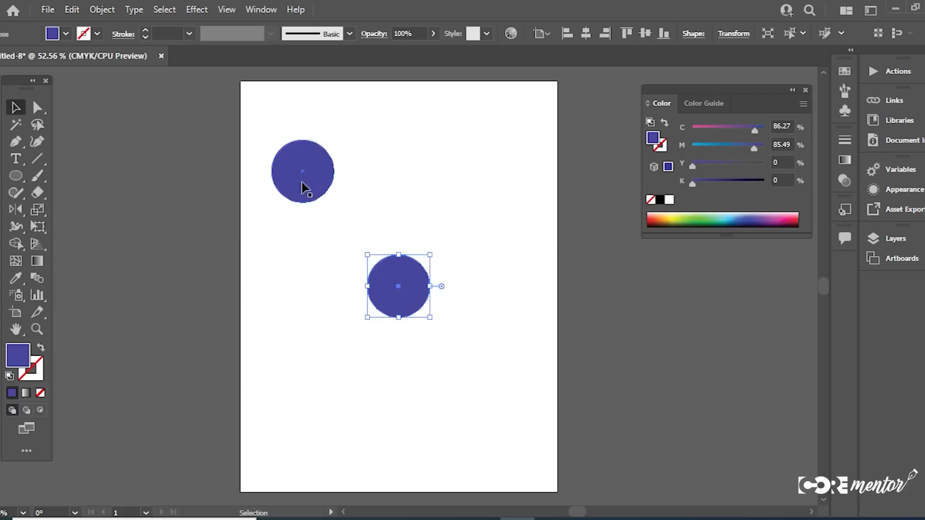
{"action": "left_click_drag", "start_coordinate": [423, 290], "coordinate": [553, 324]}
{"action": "key", "text": "ctrl+z"}
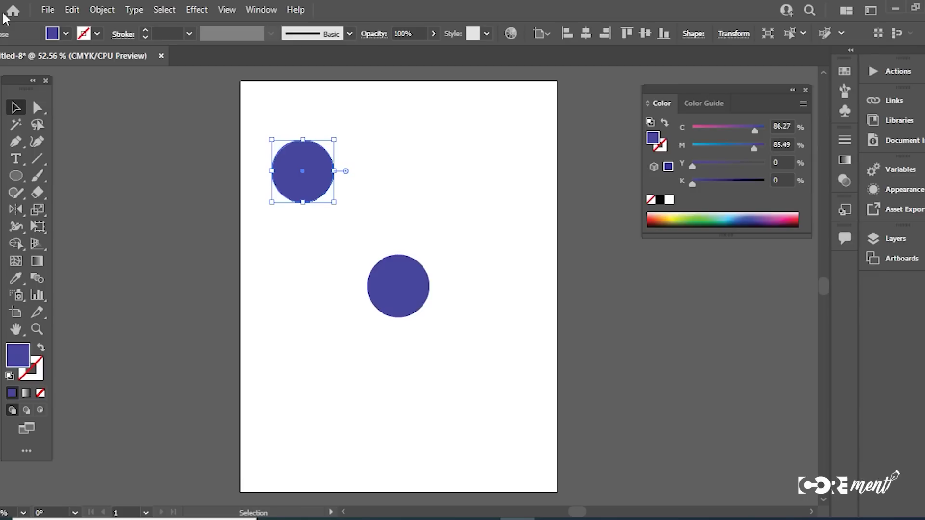
Create a new blank A4 document, Untitled-10, from File > New.
{"action": "left_click", "coordinate": [48, 10]}
{"action": "left_click", "coordinate": [61, 30]}
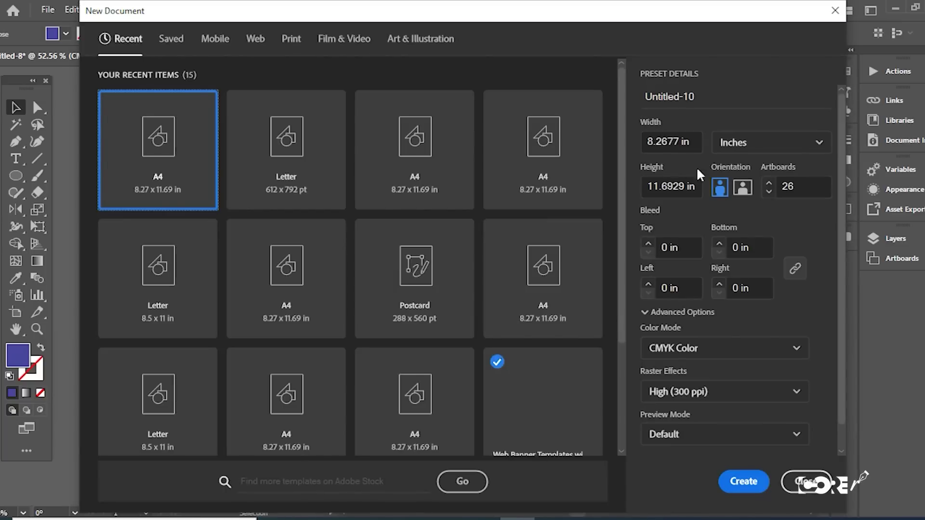
{"action": "left_click", "coordinate": [799, 186]}
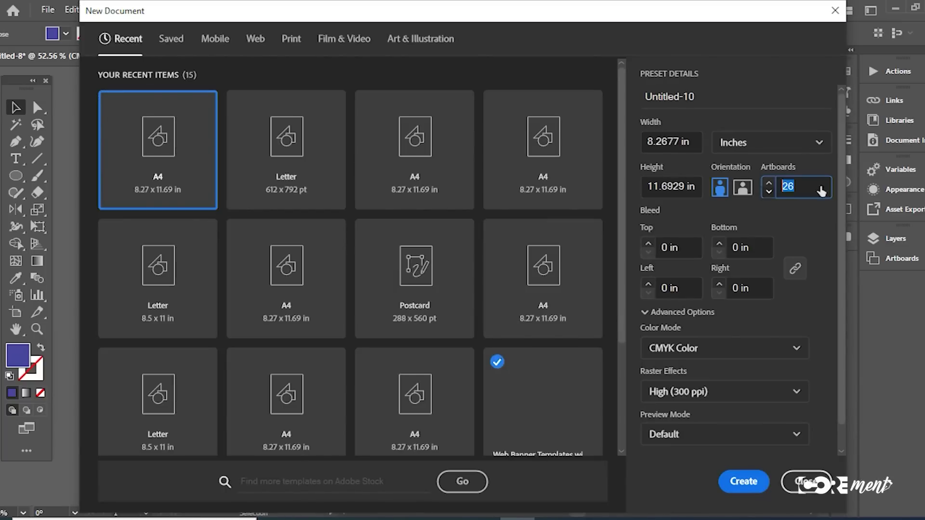
{"action": "type", "text": "1"}
{"action": "left_click", "coordinate": [753, 472]}
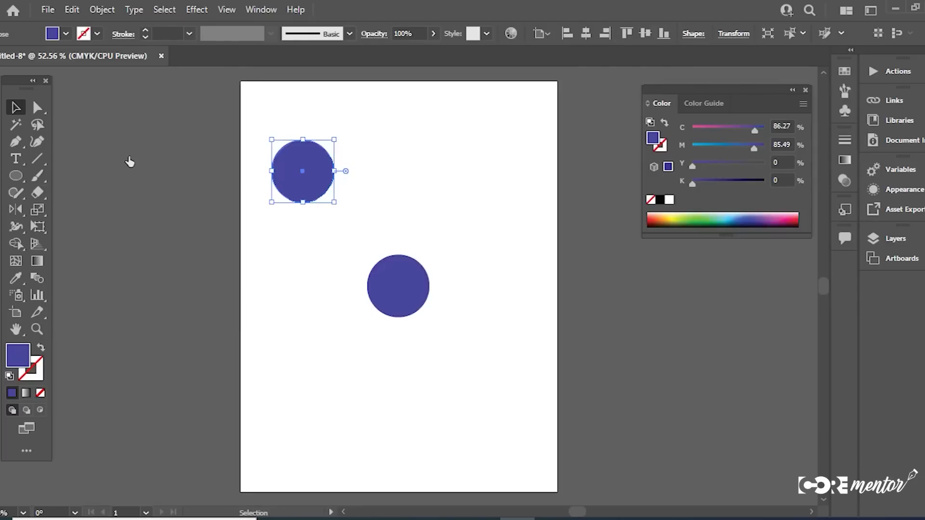
{"action": "left_click", "coordinate": [16, 175]}
{"action": "left_click", "coordinate": [16, 175]}
Draw a many-pointed star and fill it teal.
{"action": "left_click", "coordinate": [63, 244]}
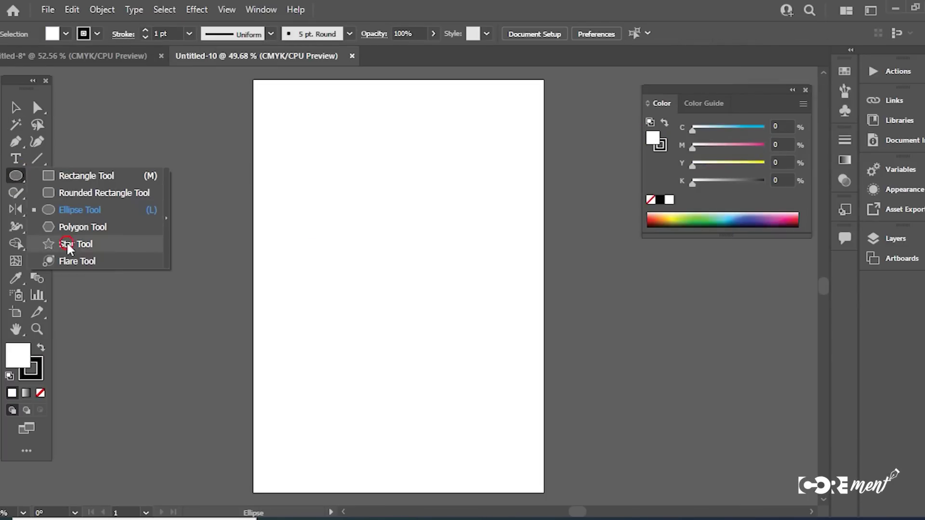
{"action": "left_click_drag", "start_coordinate": [358, 173], "coordinate": [397, 212]}
{"action": "left_click", "coordinate": [720, 217]}
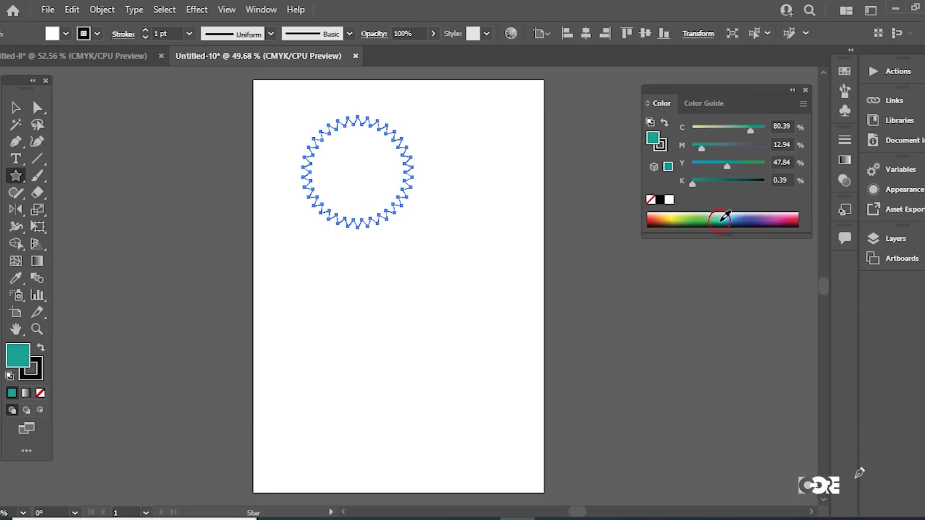
{"action": "key", "text": "v"}
{"action": "left_click", "coordinate": [332, 177]}
Add a squashed purple star copy to the right, then select both stars.
{"action": "left_click_drag", "start_coordinate": [374, 181], "coordinate": [458, 181]}
{"action": "mouse_move", "coordinate": [442, 228]}
{"action": "left_mouse_down"}
{"action": "mouse_move", "coordinate": [442, 167]}
{"action": "mouse_move", "coordinate": [544, 196]}
{"action": "left_mouse_up"}
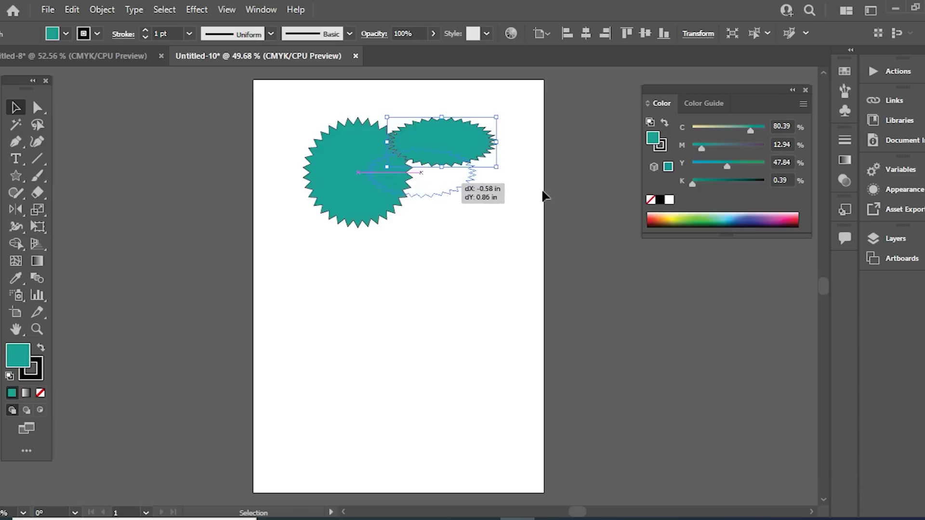
{"action": "left_click", "coordinate": [767, 219]}
{"action": "left_click", "coordinate": [437, 299]}
{"action": "left_click", "coordinate": [307, 173]}
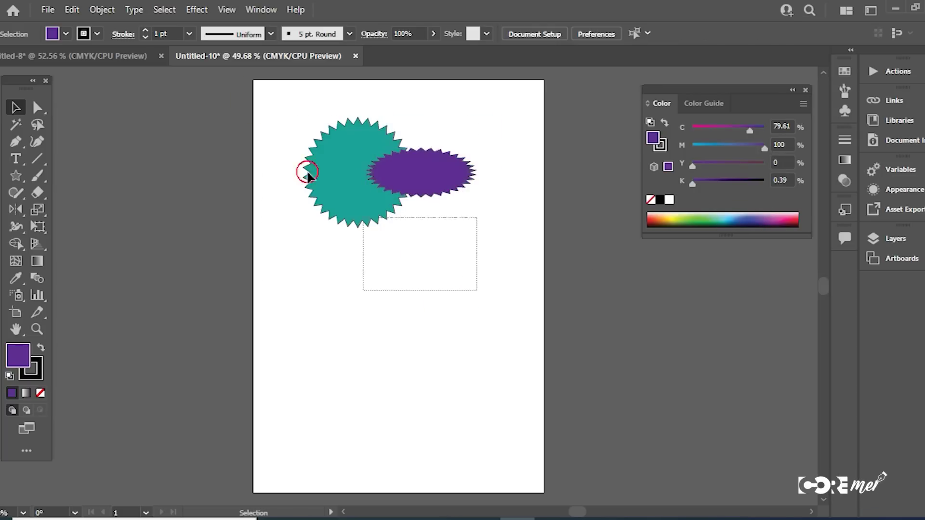
{"action": "left_click_drag", "start_coordinate": [308, 176], "coordinate": [251, 99]}
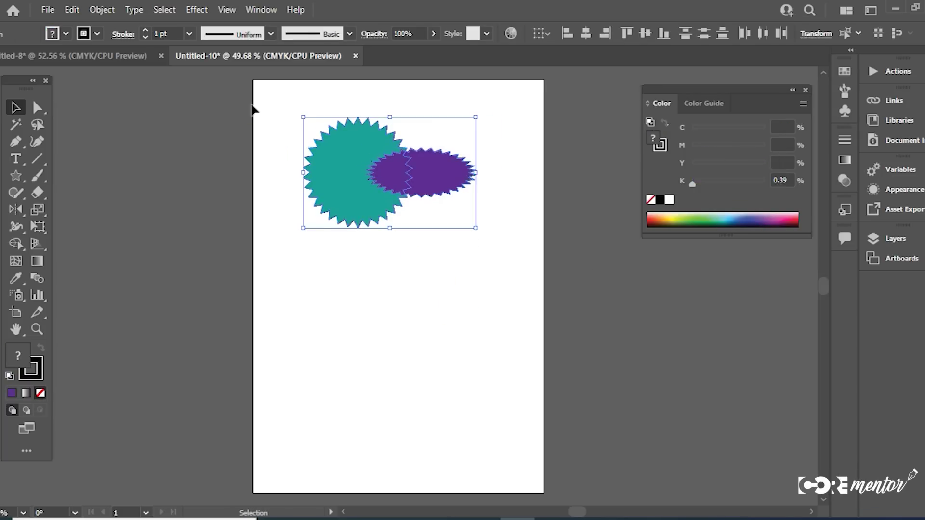
{"action": "left_click_drag", "start_coordinate": [155, 122], "coordinate": [553, 294]}
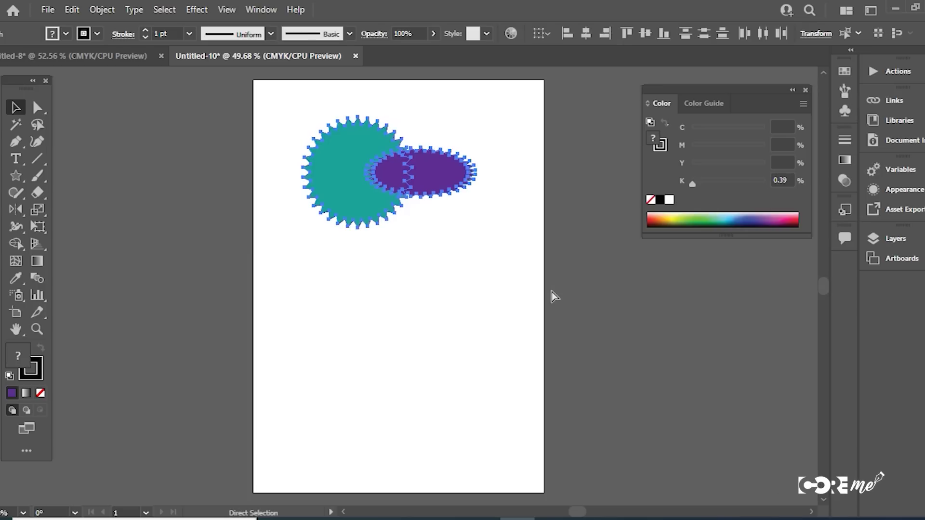
In Untitled-8, move the star group to the top-right and reposition the two circles.
{"action": "left_click", "coordinate": [100, 59]}
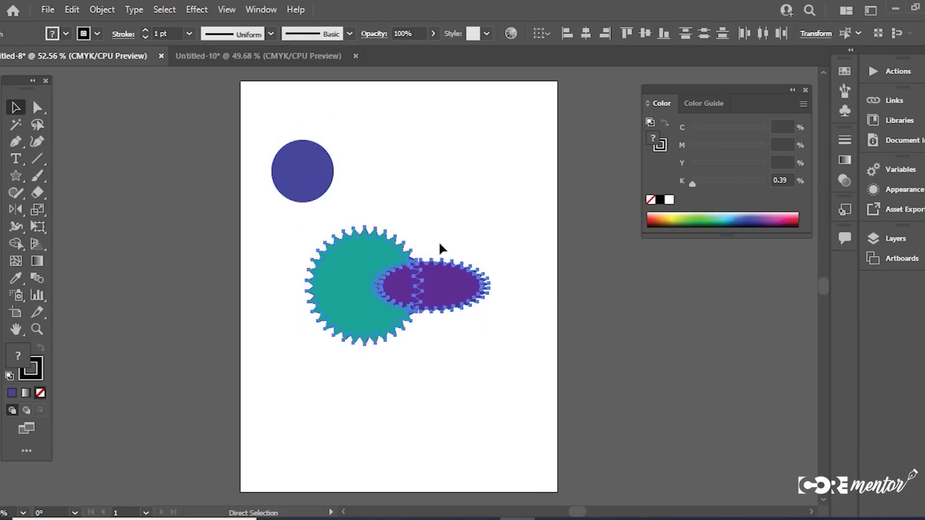
{"action": "left_click_drag", "start_coordinate": [421, 279], "coordinate": [488, 133]}
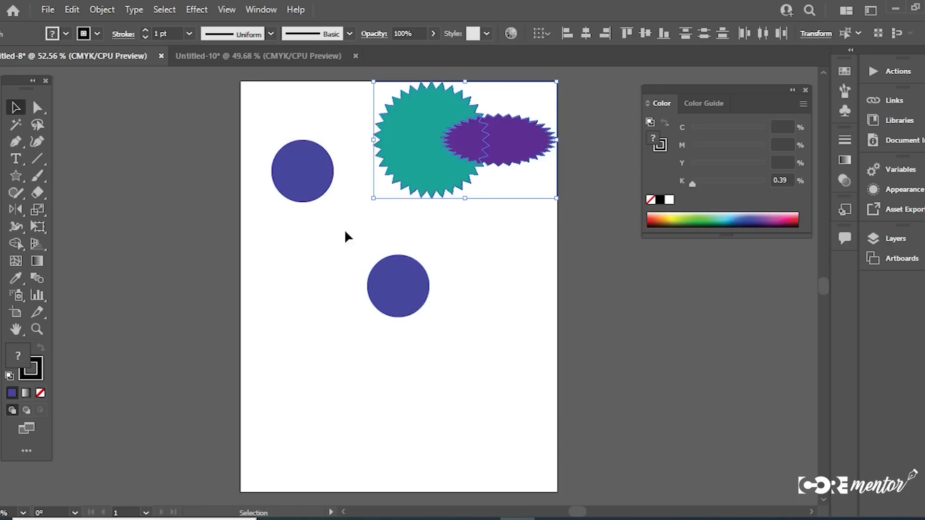
{"action": "left_click_drag", "start_coordinate": [305, 178], "coordinate": [295, 278]}
{"action": "left_click_drag", "start_coordinate": [399, 292], "coordinate": [310, 173]}
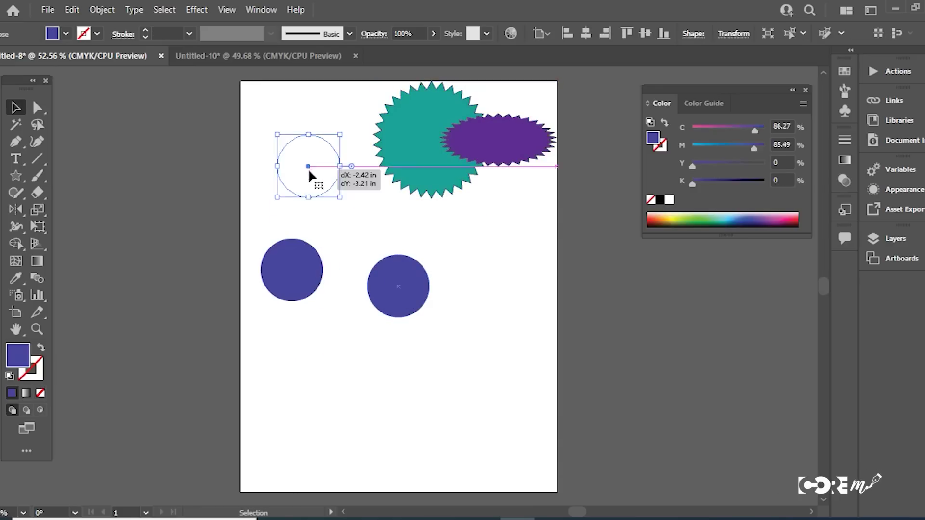
Alt-drag copies of the lower circle, then undo the extra copies.
{"action": "left_click", "coordinate": [298, 282]}
{"action": "key", "text": "alt"}
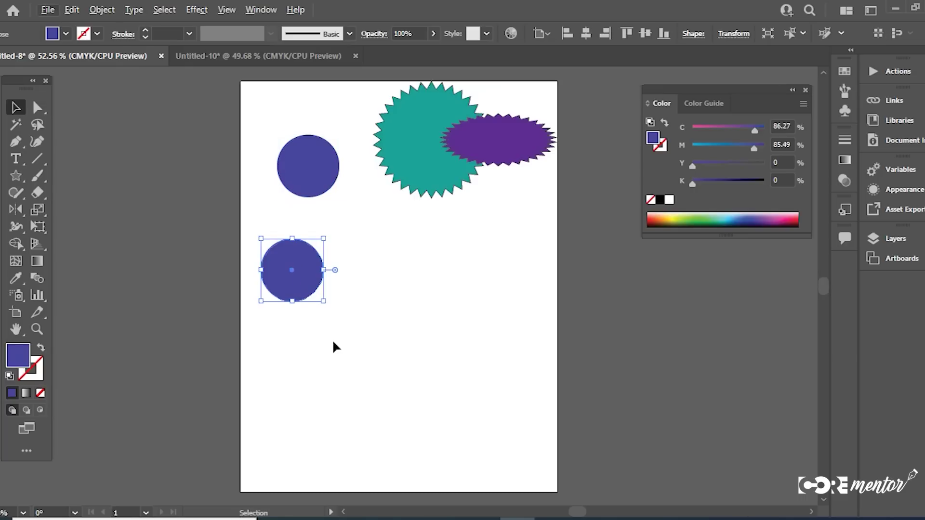
{"action": "mouse_move", "coordinate": [305, 270]}
{"action": "left_mouse_down"}
{"action": "mouse_move", "coordinate": [373, 272]}
{"action": "mouse_move", "coordinate": [416, 356]}
{"action": "mouse_move", "coordinate": [314, 405]}
{"action": "mouse_move", "coordinate": [417, 446]}
{"action": "mouse_move", "coordinate": [554, 407]}
{"action": "mouse_move", "coordinate": [638, 345]}
{"action": "mouse_move", "coordinate": [651, 426]}
{"action": "left_mouse_up"}
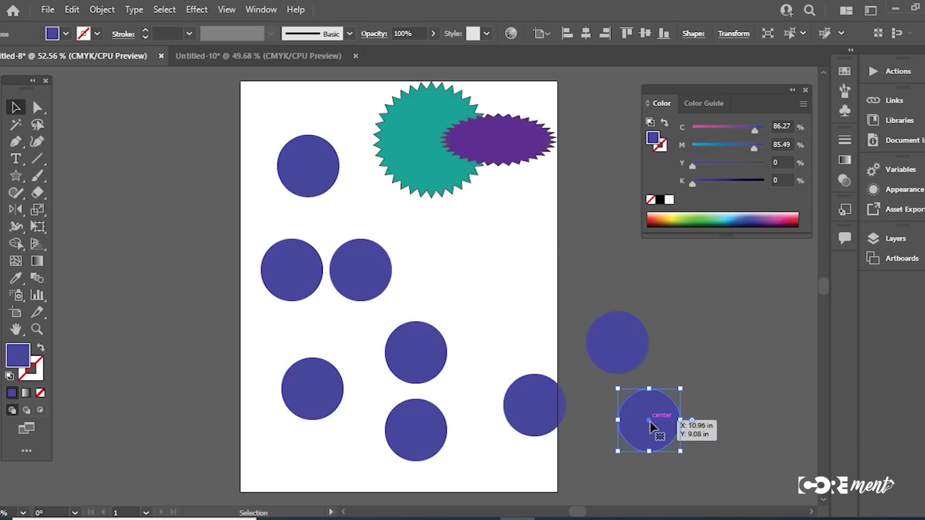
{"action": "key", "text": "ctrl+z"}
{"action": "key", "text": "ctrl+z"}
{"action": "key", "text": "ctrl+z"}
{"action": "key", "text": "ctrl+z"}
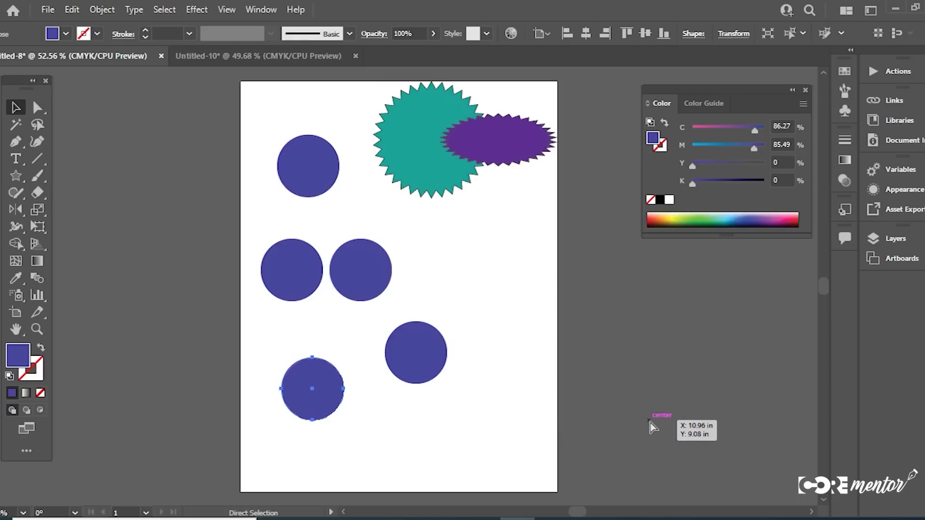
{"action": "key", "text": "ctrl+z"}
{"action": "key", "text": "ctrl+z"}
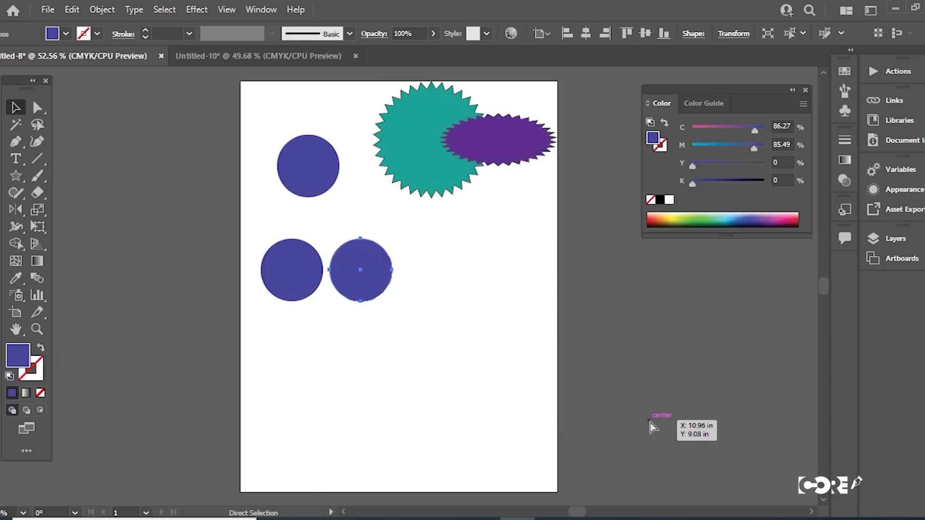
{"action": "key", "text": "ctrl+z"}
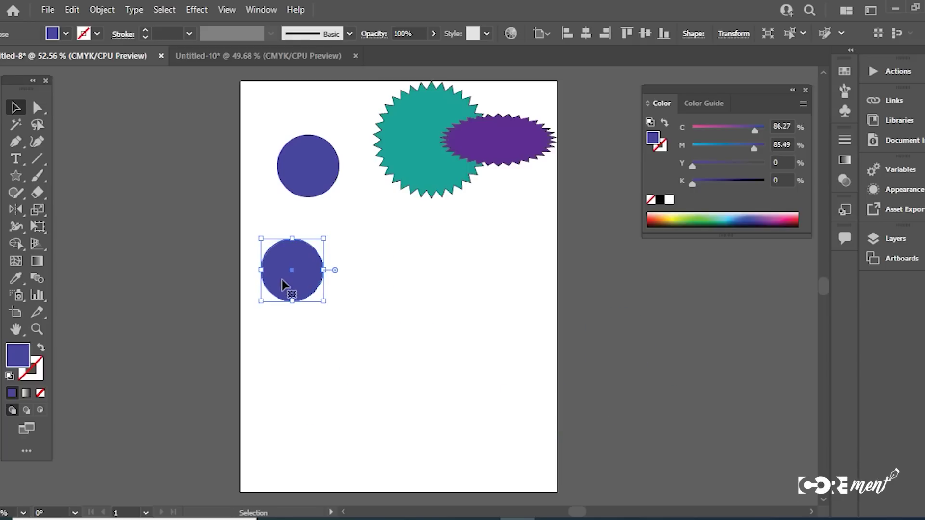
Copy the circle to the right and repeat with Ctrl+D into a row.
{"action": "key", "text": "alt"}
{"action": "left_click_drag", "start_coordinate": [284, 291], "coordinate": [356, 292]}
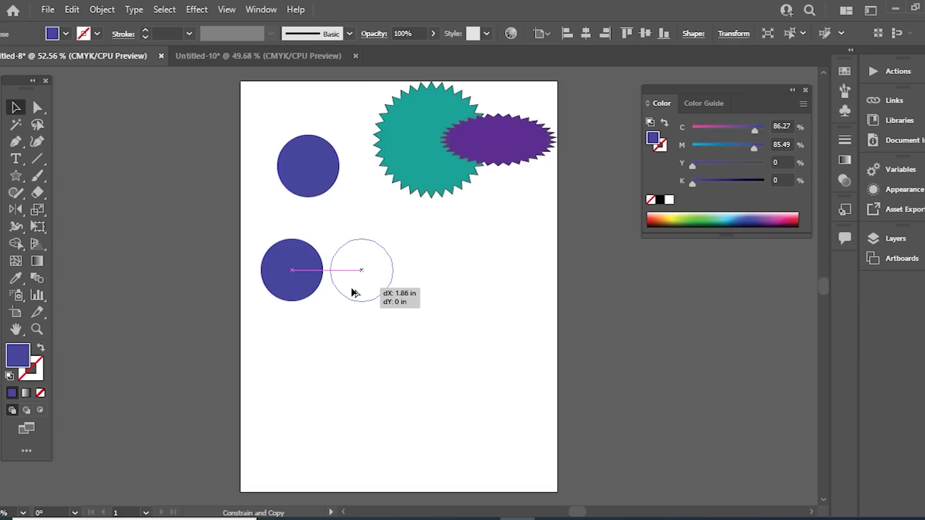
{"action": "left_click_drag", "start_coordinate": [353, 289], "coordinate": [352, 293]}
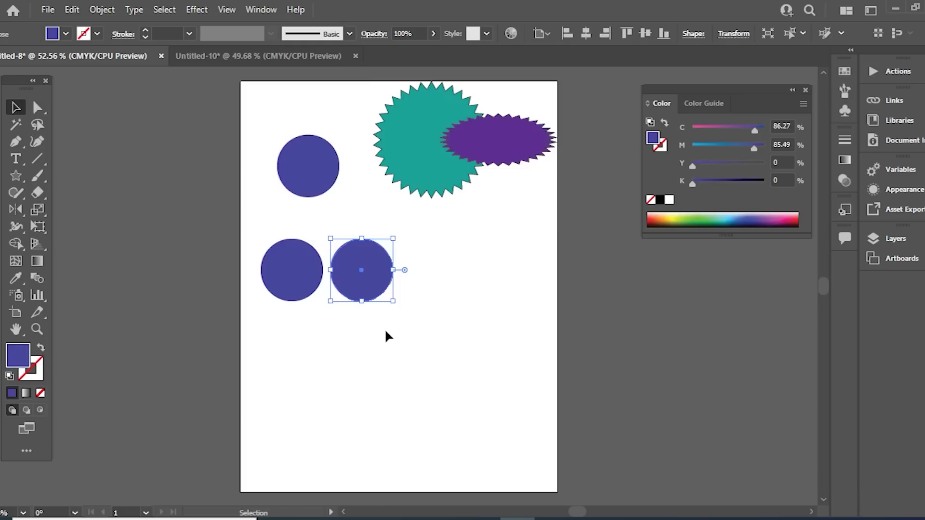
{"action": "key", "text": "a"}
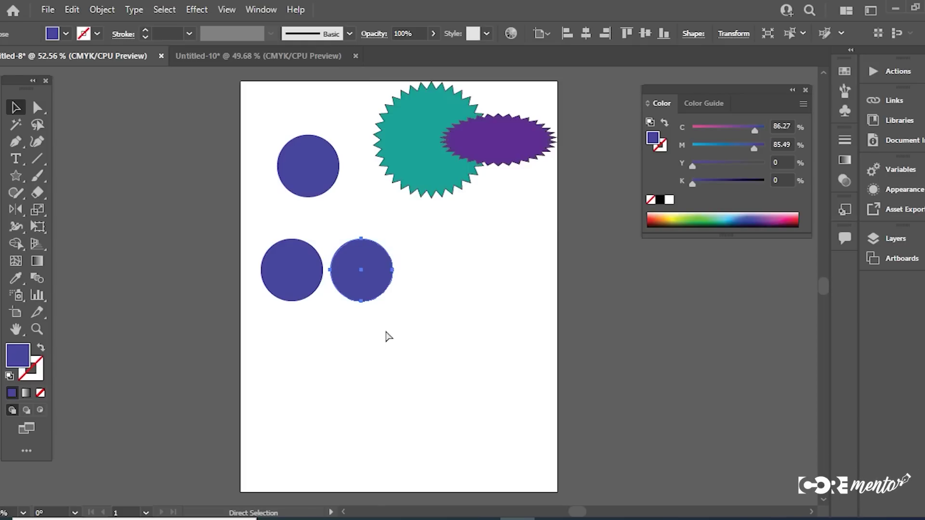
{"action": "key", "text": "ctrl+d"}
{"action": "key", "text": "ctrl+d"}
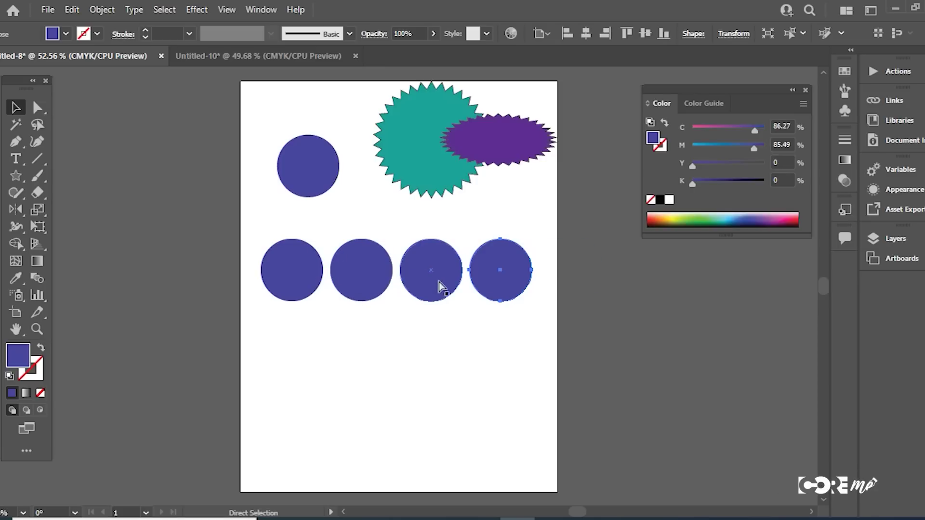
{"action": "key", "text": "ctrl+d"}
{"action": "key", "text": "ctrl+d"}
{"action": "key", "text": "ctrl+d"}
Duplicate the row of circles downward and repeat it into several rows.
{"action": "key", "text": "v"}
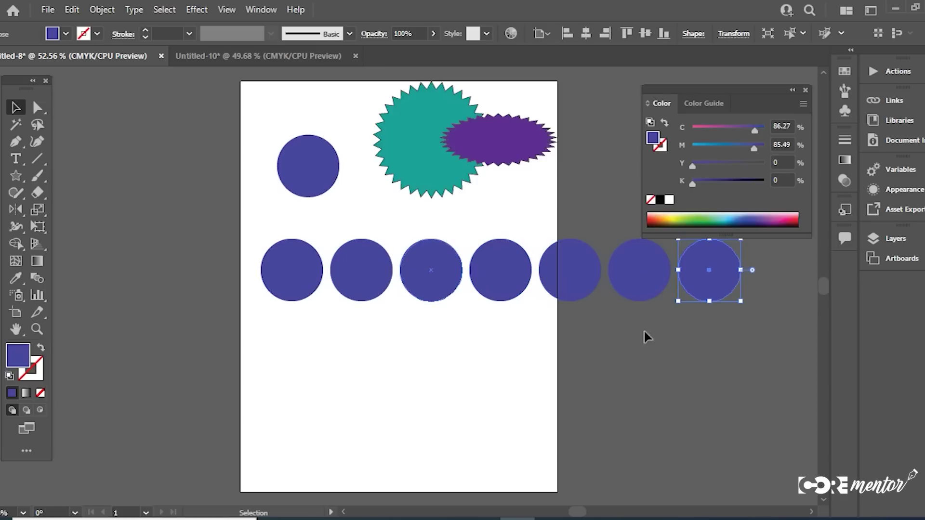
{"action": "left_click_drag", "start_coordinate": [728, 349], "coordinate": [222, 241]}
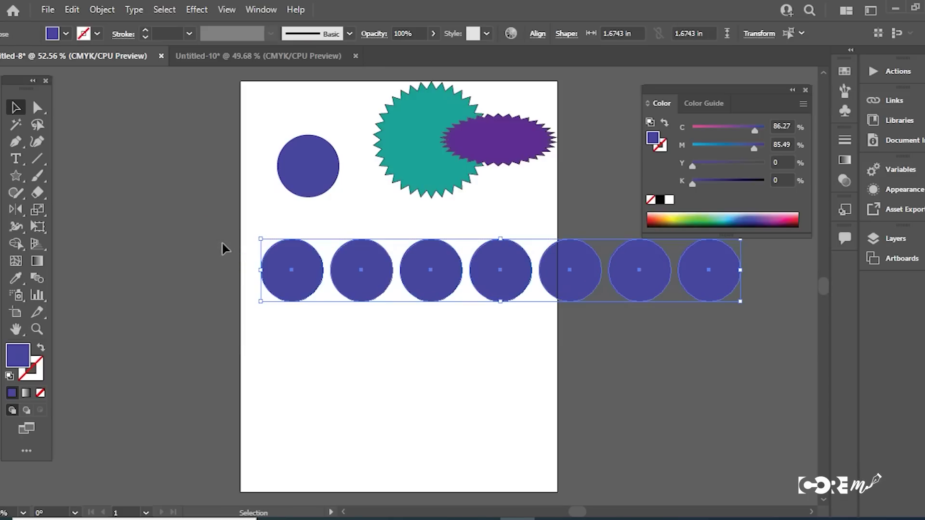
{"action": "left_click_drag", "start_coordinate": [501, 270], "coordinate": [497, 341]}
{"action": "mouse_move", "coordinate": [450, 424]}
{"action": "left_mouse_down"}
{"action": "mouse_move", "coordinate": [331, 271]}
{"action": "mouse_move", "coordinate": [325, 295]}
{"action": "left_mouse_up"}
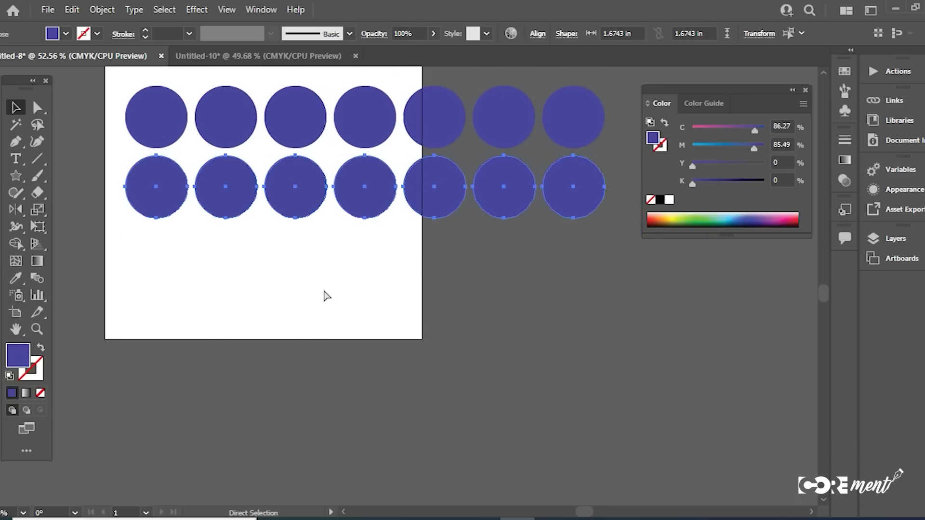
{"action": "key", "text": "ctrl+d"}
{"action": "key", "text": "ctrl+d"}
{"action": "key", "text": "ctrl+d"}
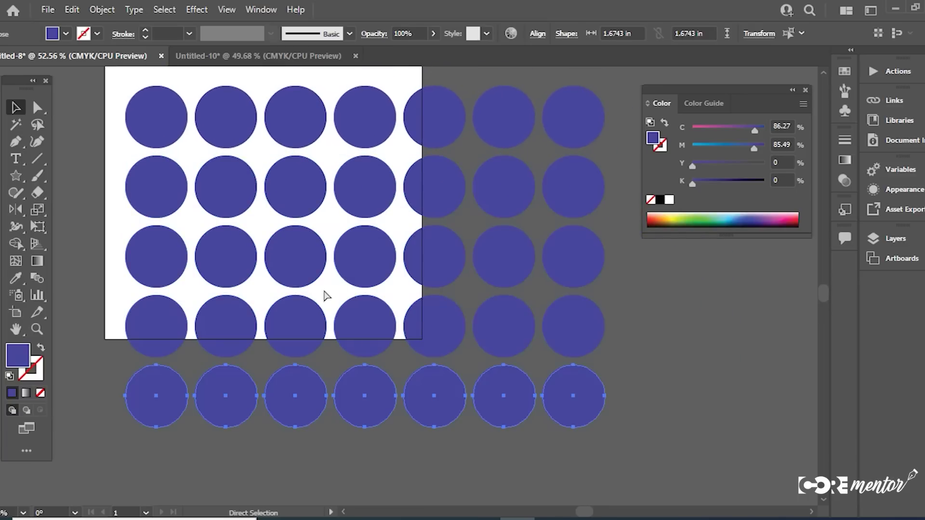
{"action": "key", "text": "ctrl+d"}
Zoom out, select the extra rows of circles and delete them.
{"action": "left_click", "coordinate": [450, 310], "text": "ctrl+alt"}
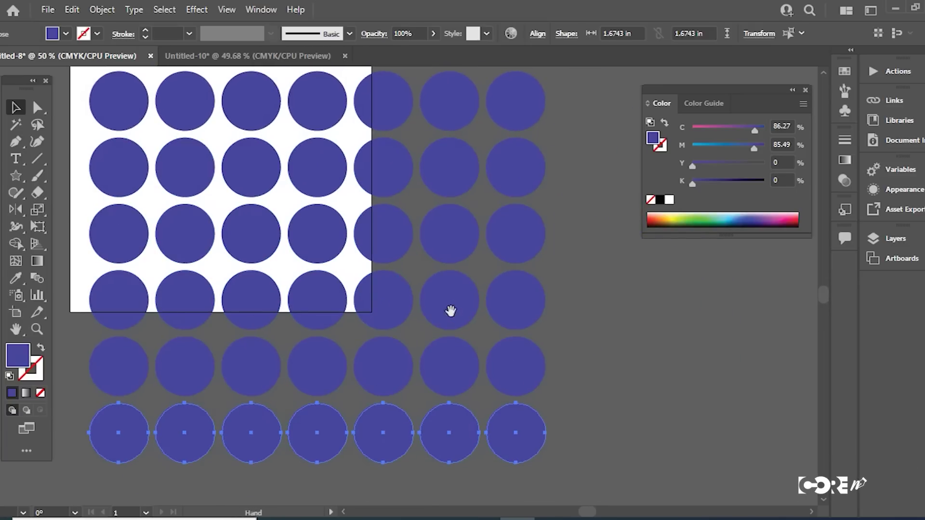
{"action": "left_click", "coordinate": [428, 319], "text": "ctrl+alt"}
{"action": "left_click_drag", "start_coordinate": [595, 451], "coordinate": [249, 216]}
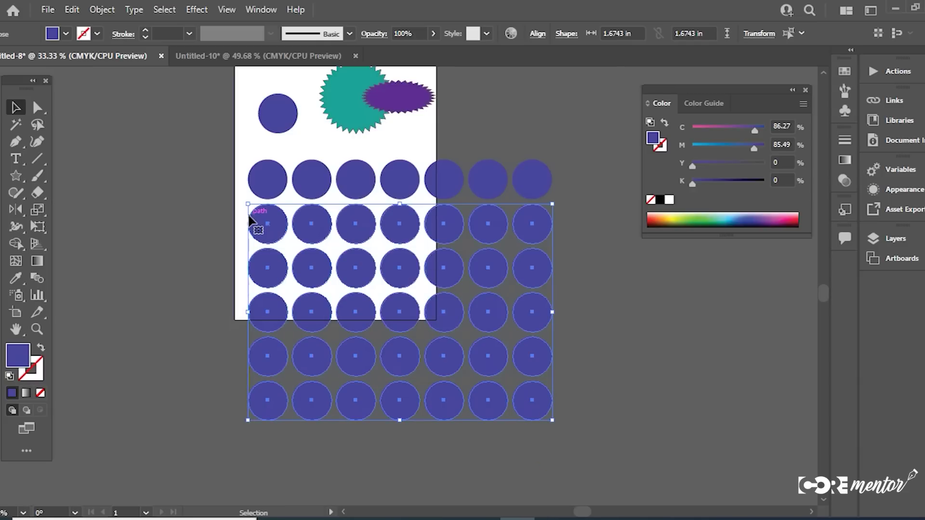
{"action": "key", "text": "Delete"}
{"action": "left_click_drag", "start_coordinate": [435, 217], "coordinate": [306, 230]}
Delete the leftover circles, then try diagonal copies of the lower circle and undo them.
{"action": "key", "text": "Delete"}
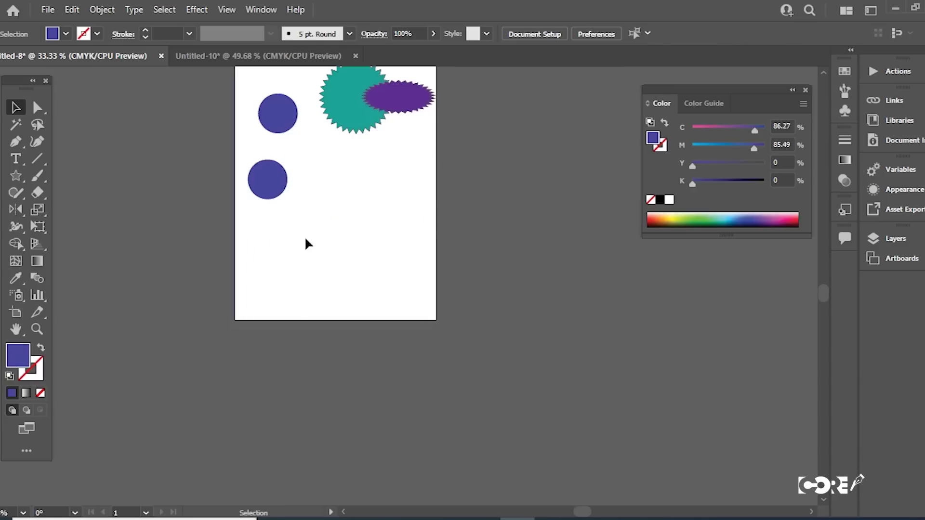
{"action": "left_click", "coordinate": [347, 259], "text": "ctrl"}
{"action": "left_click_drag", "start_coordinate": [349, 256], "coordinate": [322, 382]}
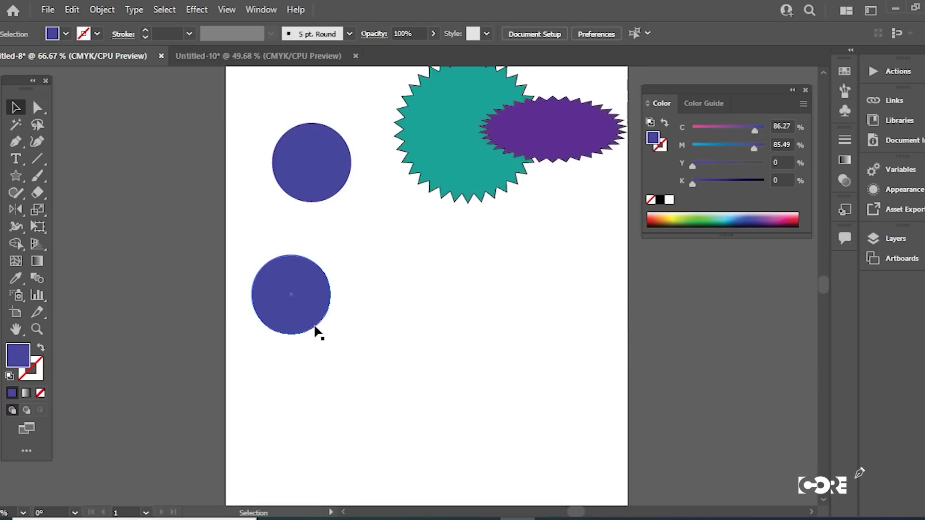
{"action": "left_click_drag", "start_coordinate": [316, 331], "coordinate": [299, 227]}
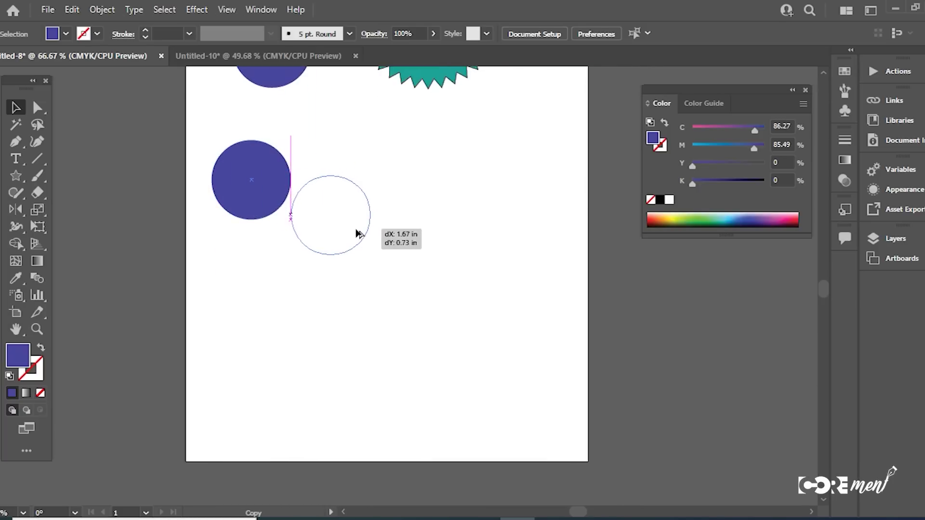
{"action": "left_click_drag", "start_coordinate": [289, 195], "coordinate": [370, 230]}
{"action": "key", "text": "ctrl+d"}
{"action": "key", "text": "ctrl+d"}
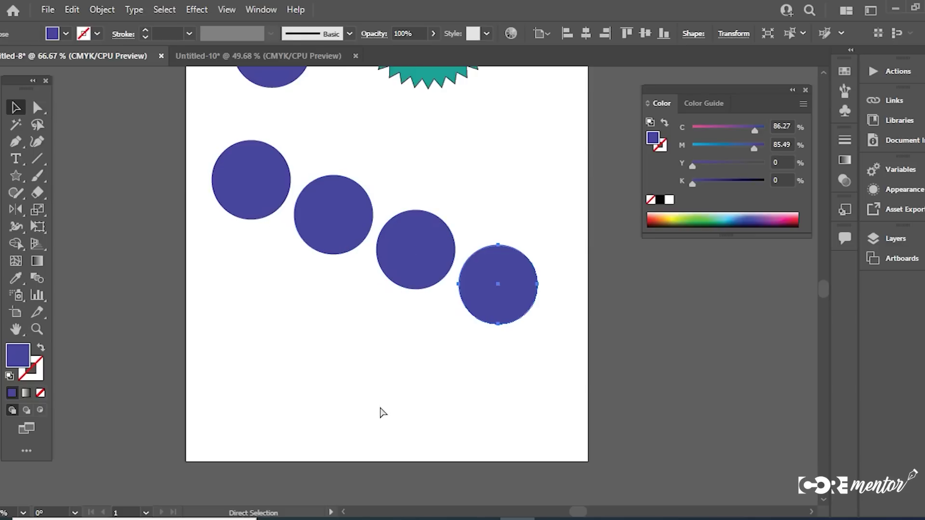
{"action": "key", "text": "ctrl+d"}
{"action": "key", "text": "ctrl+d"}
{"action": "key", "text": "ctrl+z"}
{"action": "key", "text": "ctrl+z"}
{"action": "key", "text": "ctrl+z"}
{"action": "key", "text": "ctrl+z"}
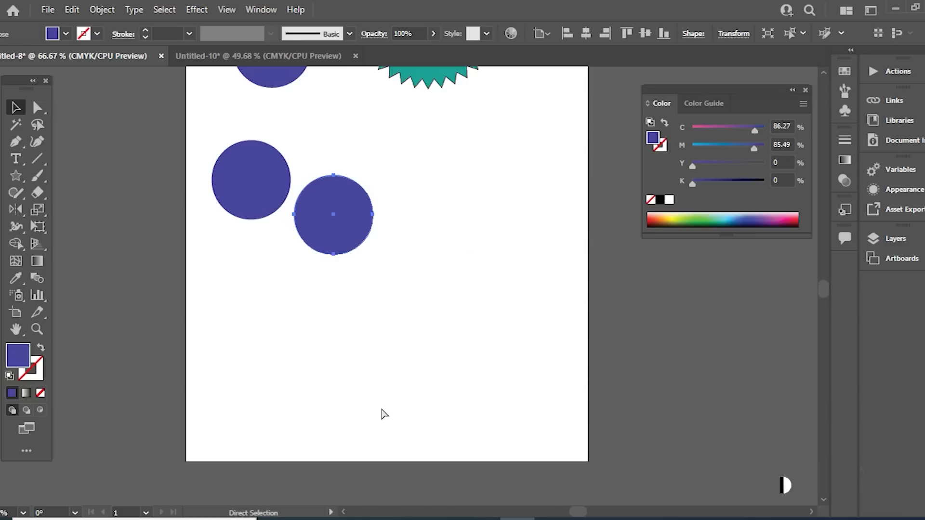
{"action": "key", "text": "ctrl+z"}
Copy the lower circle to the right and repeat with Ctrl+D at equal spacing.
{"action": "left_click_drag", "start_coordinate": [266, 197], "coordinate": [431, 258]}
{"action": "left_click", "coordinate": [444, 306], "text": "ctrl+alt"}
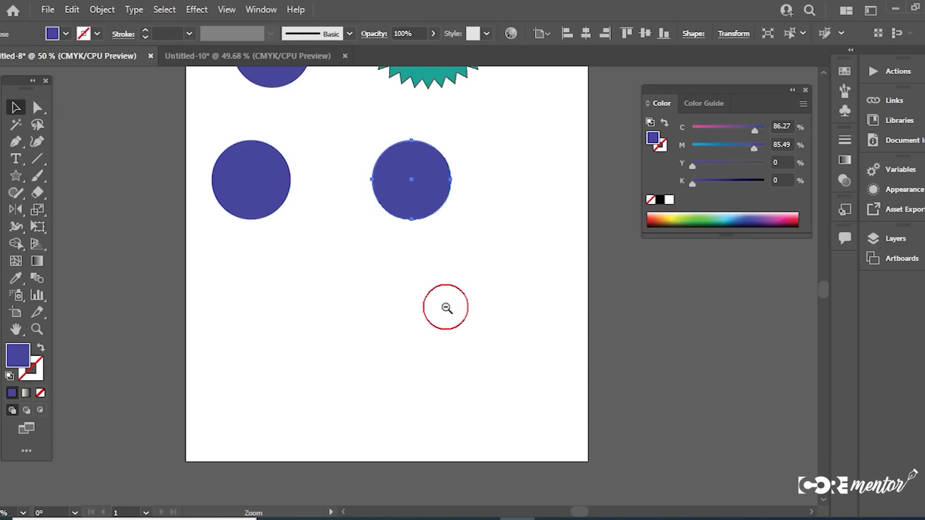
{"action": "left_click_drag", "start_coordinate": [444, 305], "coordinate": [339, 376]}
{"action": "key", "text": "ctrl+d"}
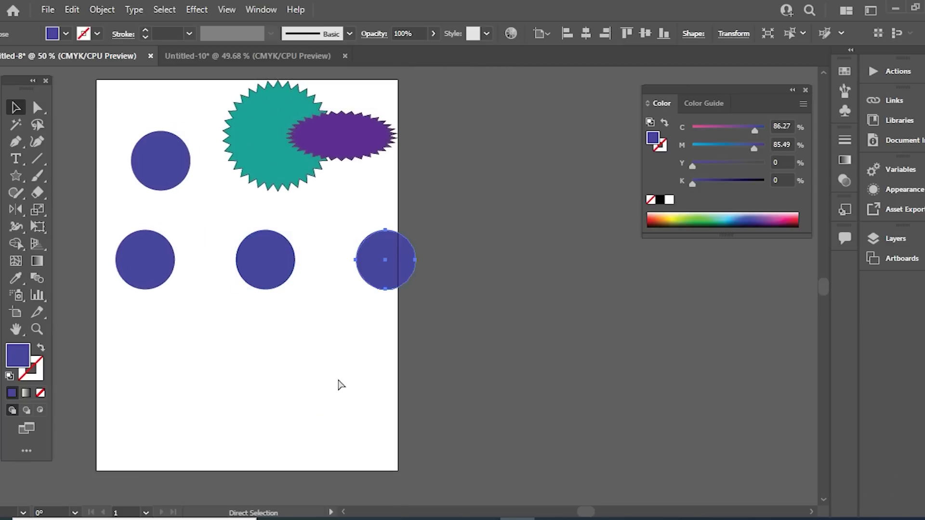
Undo the row of circle copies and bring the whole page back into view.
{"action": "key", "text": "ctrl+d"}
{"action": "key", "text": "ctrl+d"}
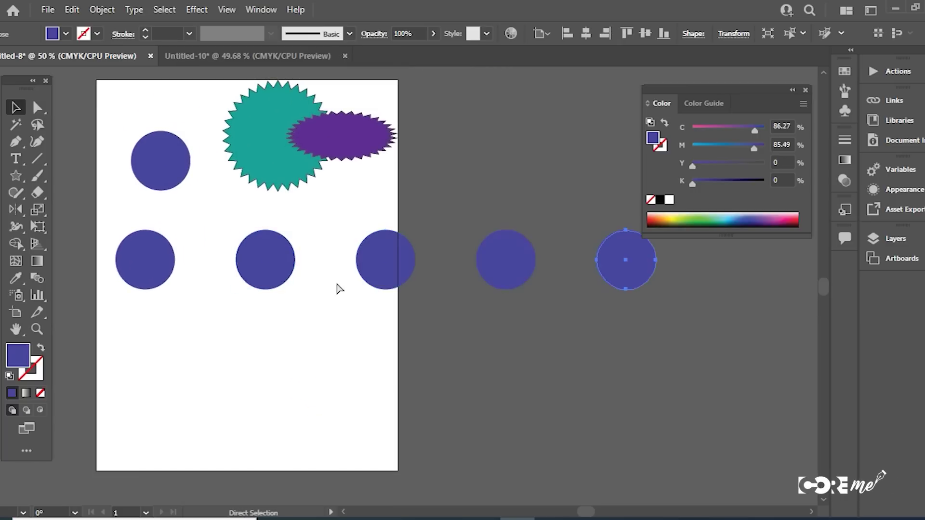
{"action": "key", "text": "ctrl+z"}
{"action": "key", "text": "ctrl+z"}
{"action": "key", "text": "ctrl+z"}
{"action": "key", "text": "ctrl+z"}
{"action": "key", "text": "space"}
{"action": "left_click_drag", "start_coordinate": [272, 316], "coordinate": [401, 309]}
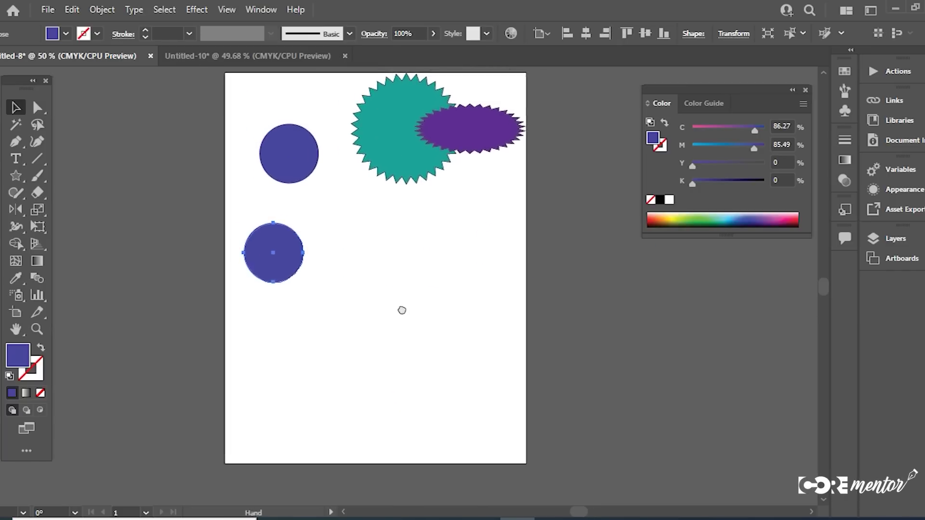
Enlarge the lower blue circle by dragging its corner handle.
{"action": "left_click", "coordinate": [401, 307]}
{"action": "left_click", "coordinate": [284, 263]}
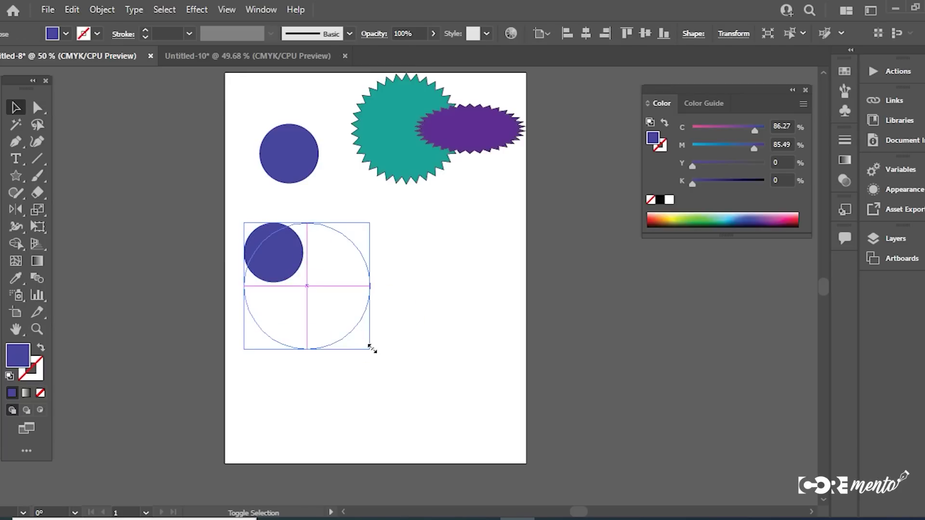
{"action": "left_click_drag", "start_coordinate": [301, 282], "coordinate": [372, 347]}
{"action": "left_click_drag", "start_coordinate": [325, 308], "coordinate": [389, 306]}
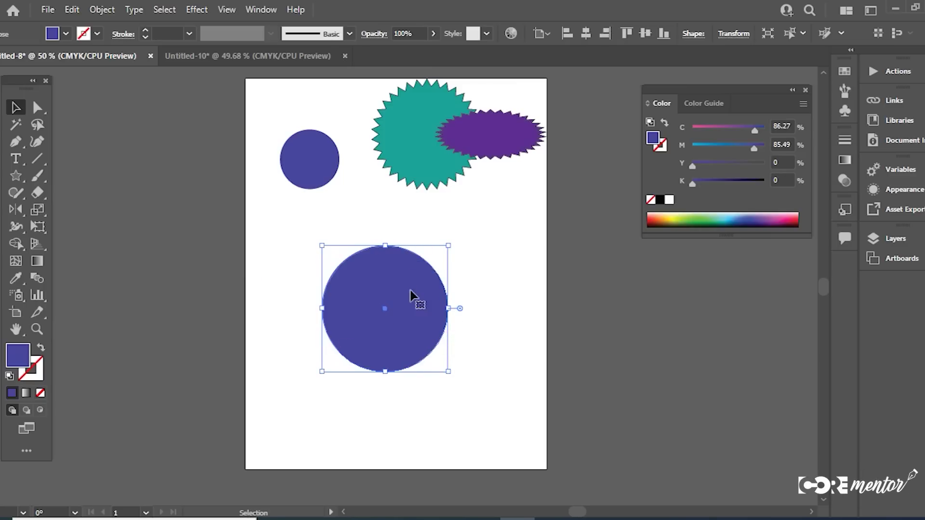
{"action": "left_click", "coordinate": [412, 324]}
Place a copy of the large circle centred on the blue one, undoing a brown fill.
{"action": "mouse_move", "coordinate": [412, 325]}
{"action": "left_mouse_down"}
{"action": "mouse_move", "coordinate": [596, 337]}
{"action": "mouse_move", "coordinate": [635, 281]}
{"action": "mouse_move", "coordinate": [606, 311]}
{"action": "mouse_move", "coordinate": [433, 333]}
{"action": "mouse_move", "coordinate": [418, 316]}
{"action": "left_mouse_up"}
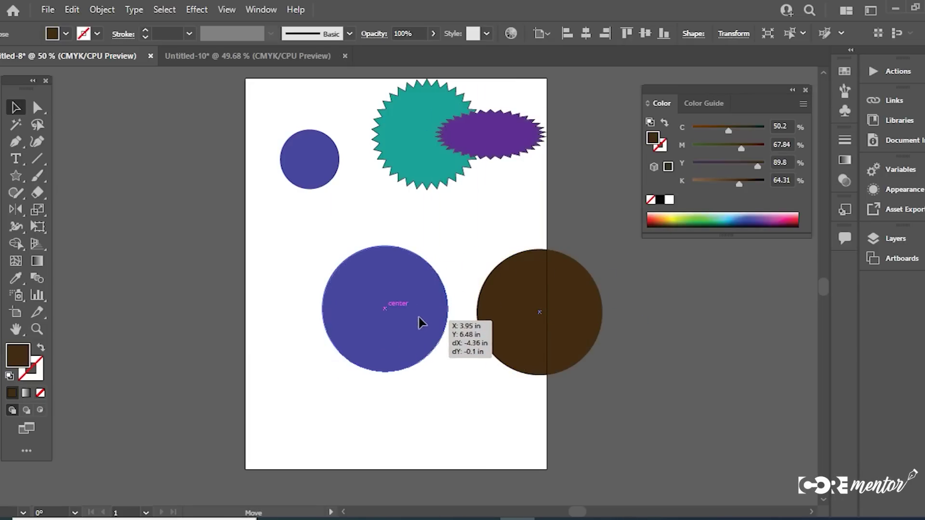
{"action": "left_click_drag", "start_coordinate": [419, 315], "coordinate": [433, 343]}
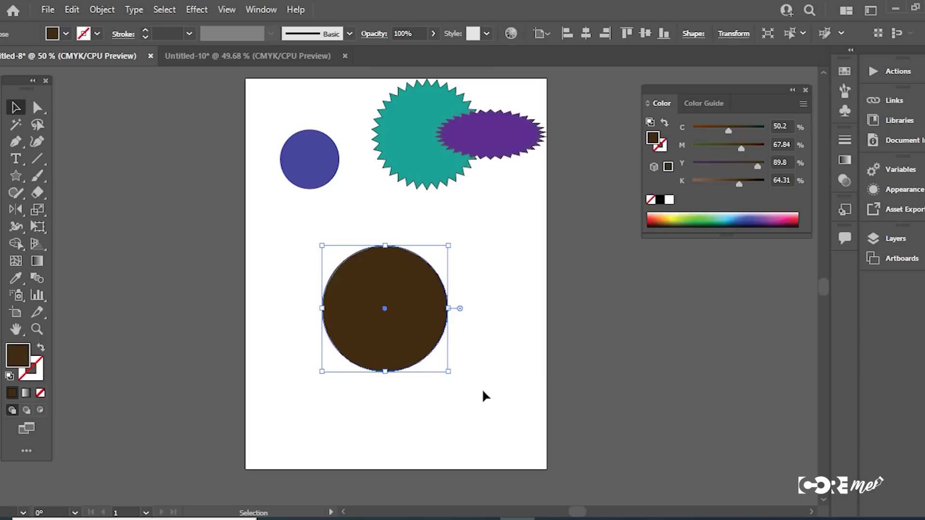
{"action": "left_click", "coordinate": [492, 366]}
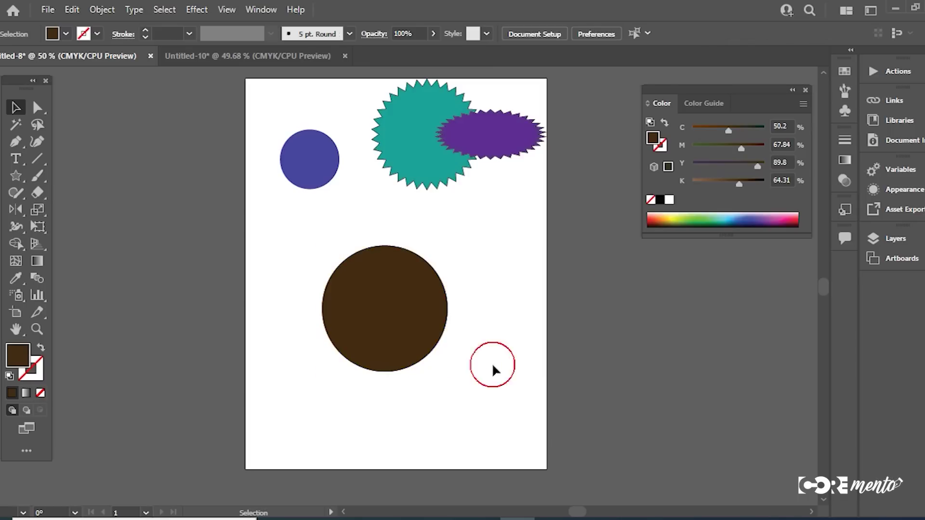
{"action": "left_click", "coordinate": [422, 333]}
{"action": "key", "text": "ctrl+z"}
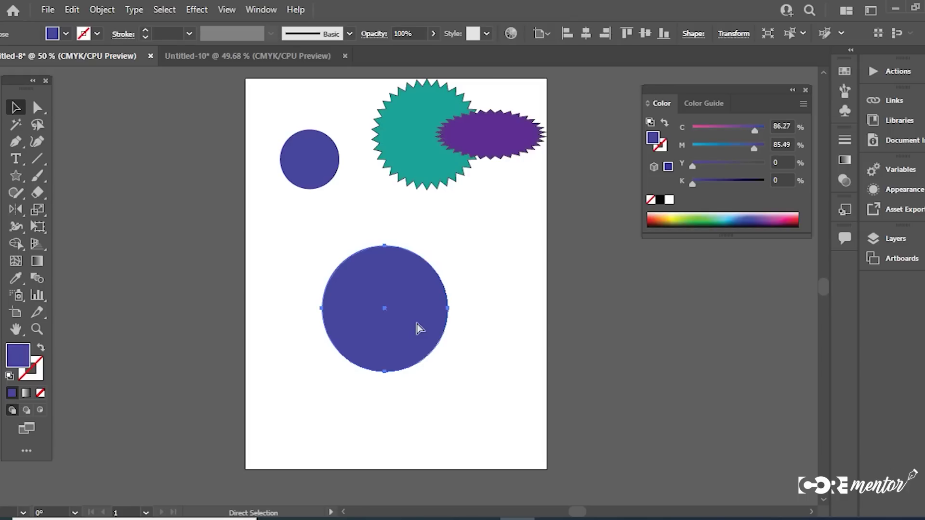
Recolour the top circle olive and keep it over the blue circle.
{"action": "left_click", "coordinate": [419, 329]}
{"action": "key", "text": "a"}
{"action": "key", "text": "v"}
{"action": "left_click", "coordinate": [673, 220]}
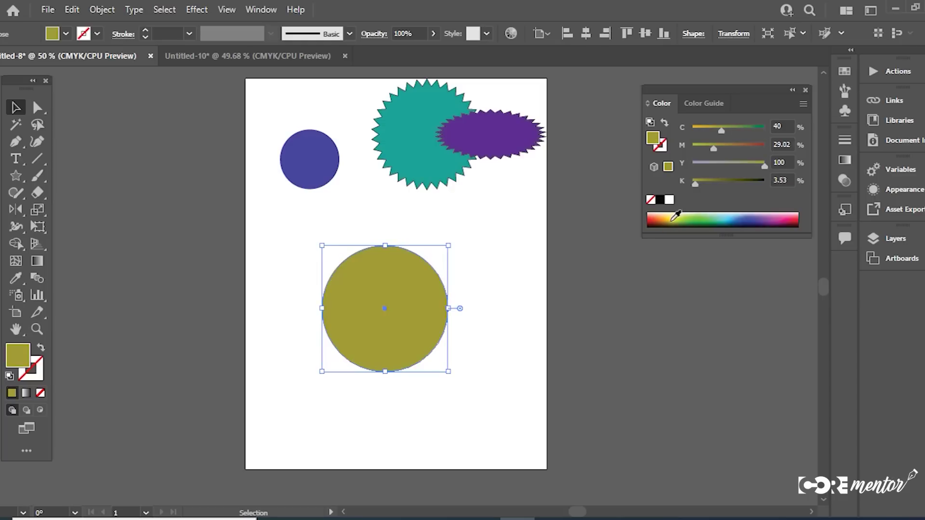
{"action": "left_click_drag", "start_coordinate": [380, 343], "coordinate": [443, 372]}
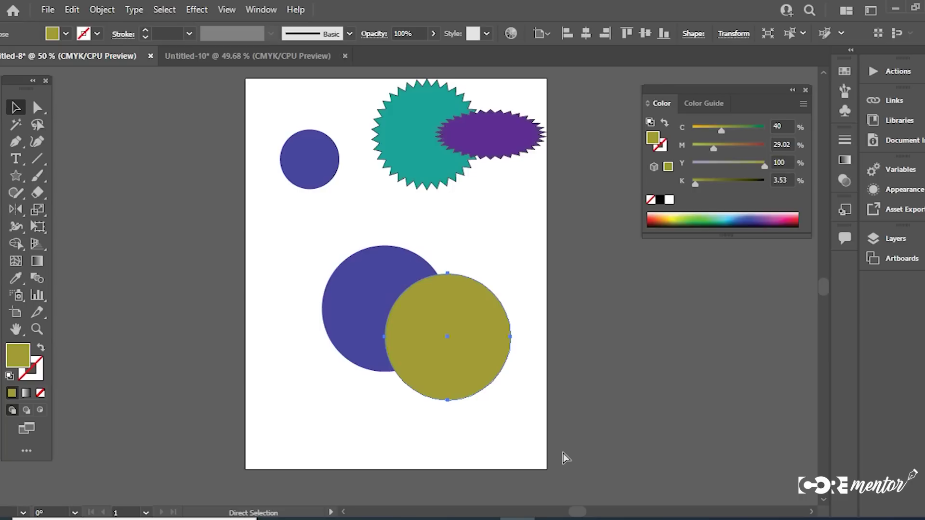
{"action": "key", "text": "ctrl+z"}
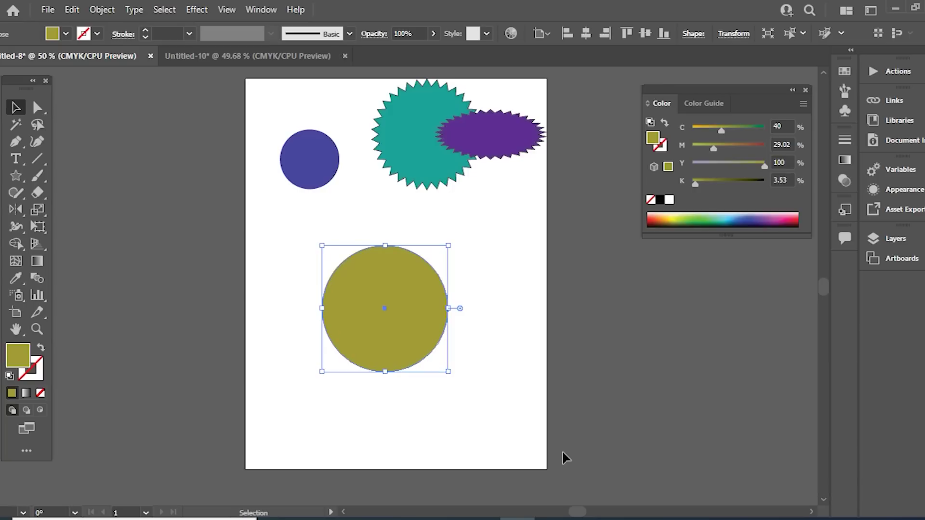
Shrink the olive circle and make a smaller dark blue circle inside it.
{"action": "key", "text": "ctrl+plus"}
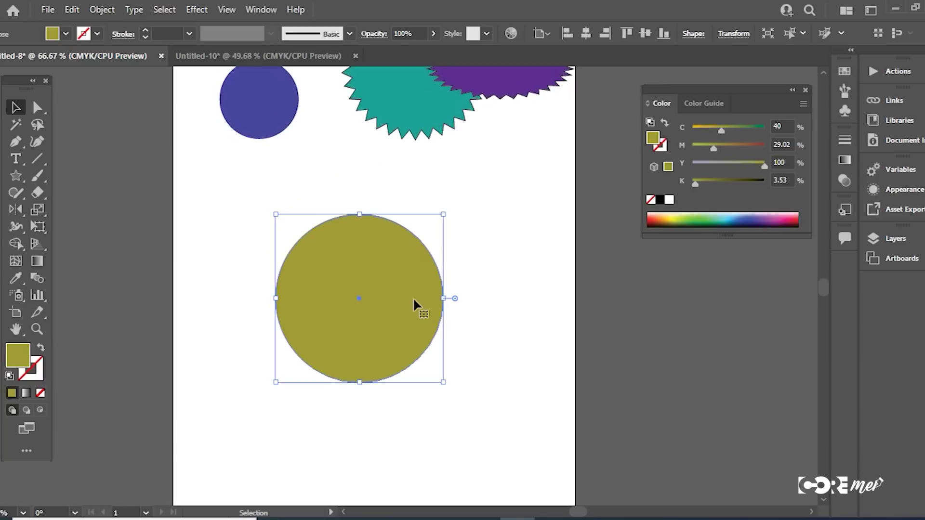
{"action": "mouse_move", "coordinate": [444, 385]}
{"action": "left_mouse_down"}
{"action": "mouse_move", "coordinate": [386, 334]}
{"action": "mouse_move", "coordinate": [439, 376]}
{"action": "mouse_move", "coordinate": [413, 337]}
{"action": "mouse_move", "coordinate": [498, 430]}
{"action": "mouse_move", "coordinate": [444, 364]}
{"action": "left_mouse_up"}
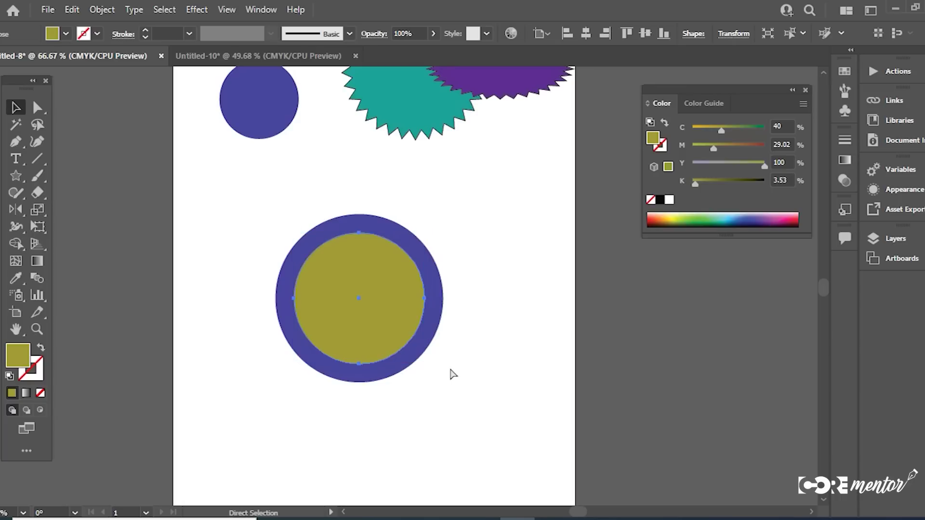
{"action": "left_click", "coordinate": [746, 220]}
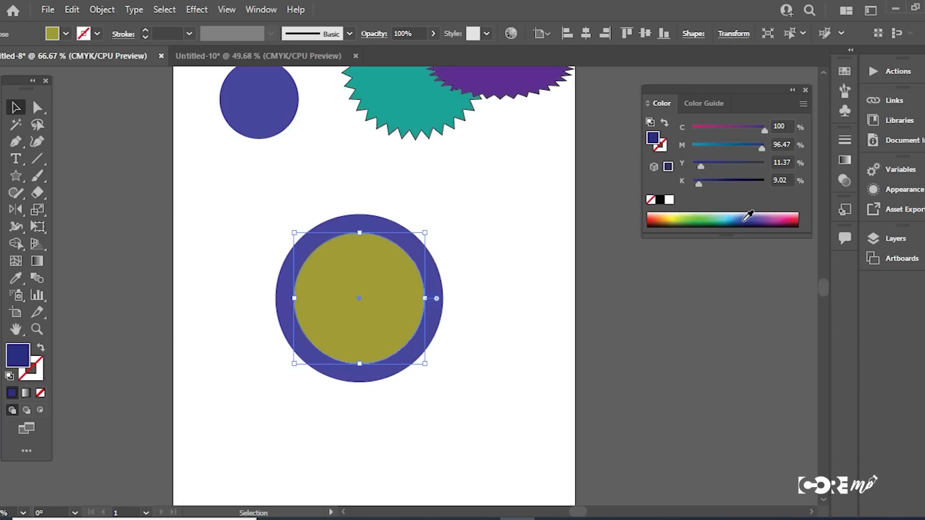
{"action": "left_click_drag", "start_coordinate": [426, 366], "coordinate": [407, 344]}
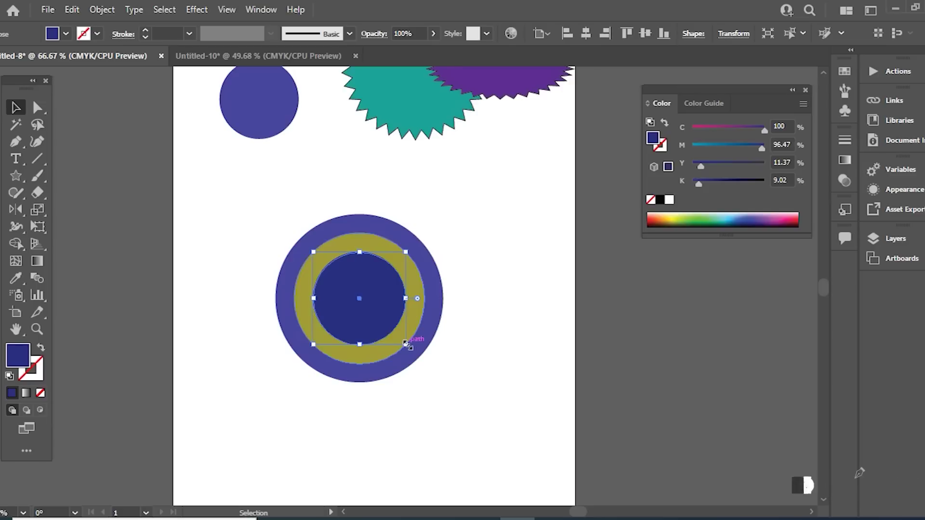
Shrink the innermost circle further and recolour it yellow.
{"action": "left_click", "coordinate": [491, 377]}
{"action": "left_click", "coordinate": [359, 303]}
{"action": "key", "text": "a"}
{"action": "key", "text": "v"}
{"action": "left_click_drag", "start_coordinate": [405, 344], "coordinate": [387, 332]}
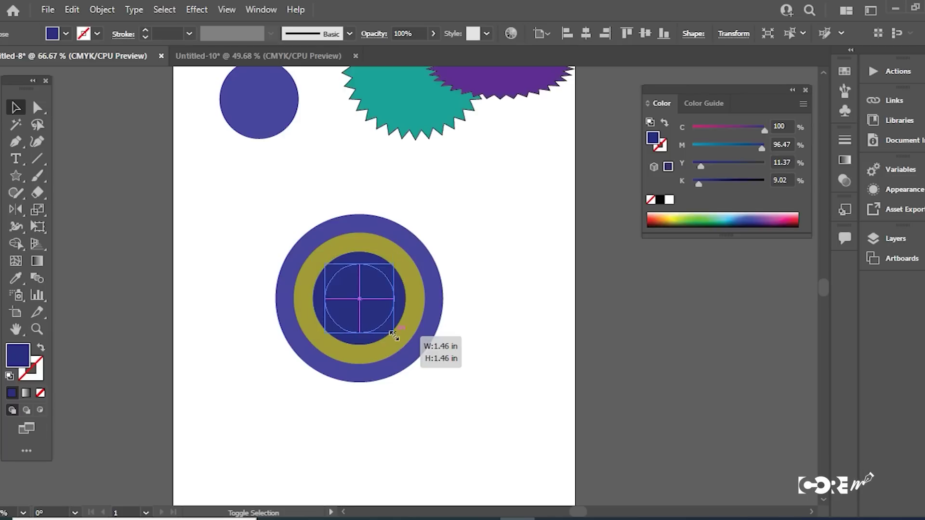
{"action": "left_click", "coordinate": [458, 380]}
{"action": "left_click", "coordinate": [370, 304]}
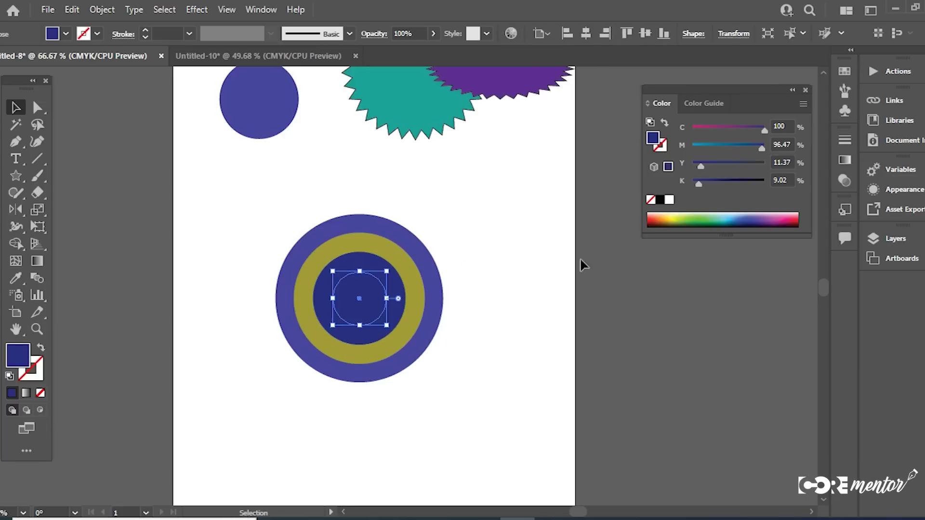
{"action": "left_click", "coordinate": [676, 215]}
{"action": "left_click", "coordinate": [485, 401]}
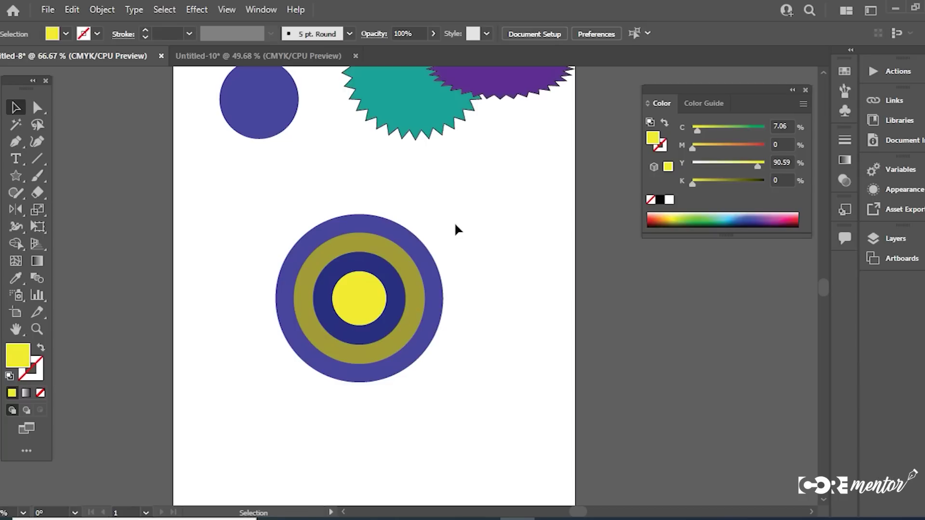
Select all the concentric rings, scale them to about half, and move them up-left.
{"action": "left_click", "coordinate": [413, 302]}
{"action": "mouse_move", "coordinate": [434, 426]}
{"action": "left_mouse_down"}
{"action": "mouse_move", "coordinate": [257, 222]}
{"action": "mouse_move", "coordinate": [491, 456]}
{"action": "left_mouse_up"}
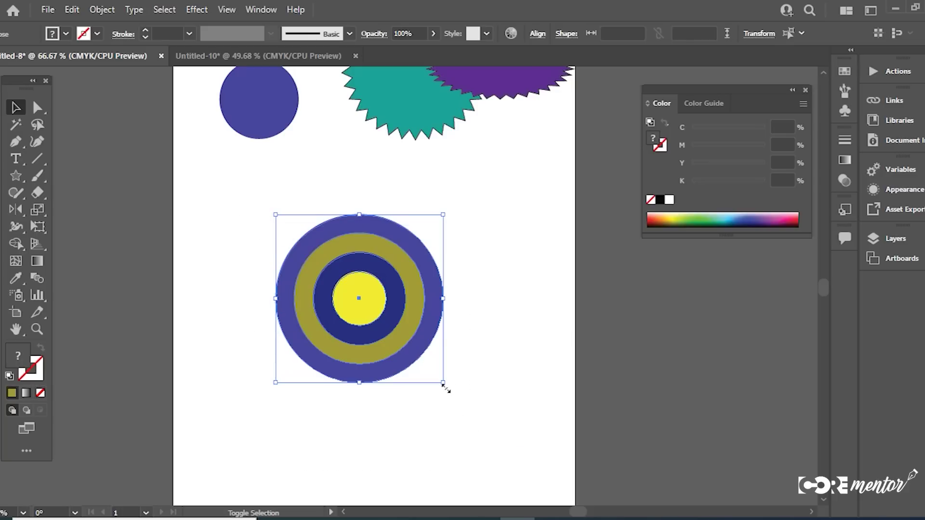
{"action": "left_click_drag", "start_coordinate": [446, 388], "coordinate": [351, 291]}
{"action": "left_click_drag", "start_coordinate": [306, 254], "coordinate": [238, 219]}
Delete the purple and teal starbursts.
{"action": "left_click", "coordinate": [442, 260]}
{"action": "scroll", "coordinate": [497, 245], "scroll_direction": "up", "scroll_amount": 2}
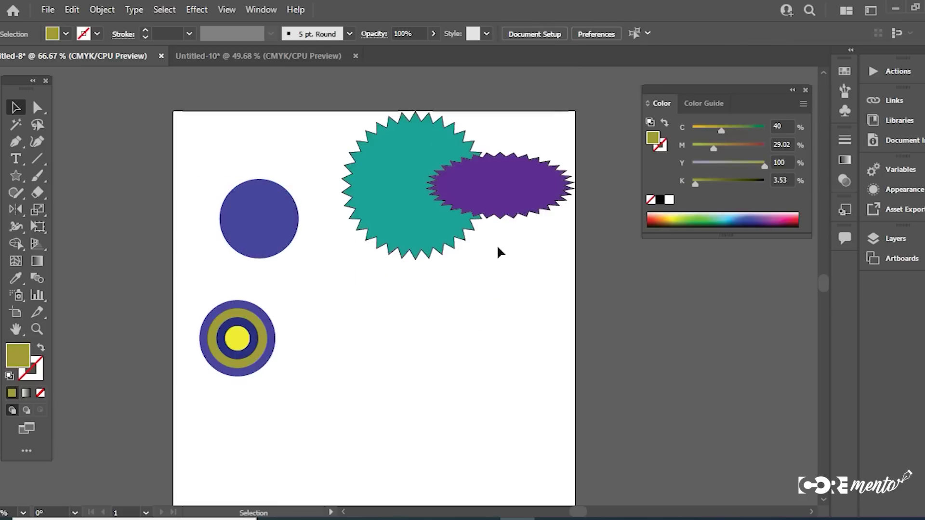
{"action": "left_click", "coordinate": [513, 193]}
{"action": "key", "text": "Delete"}
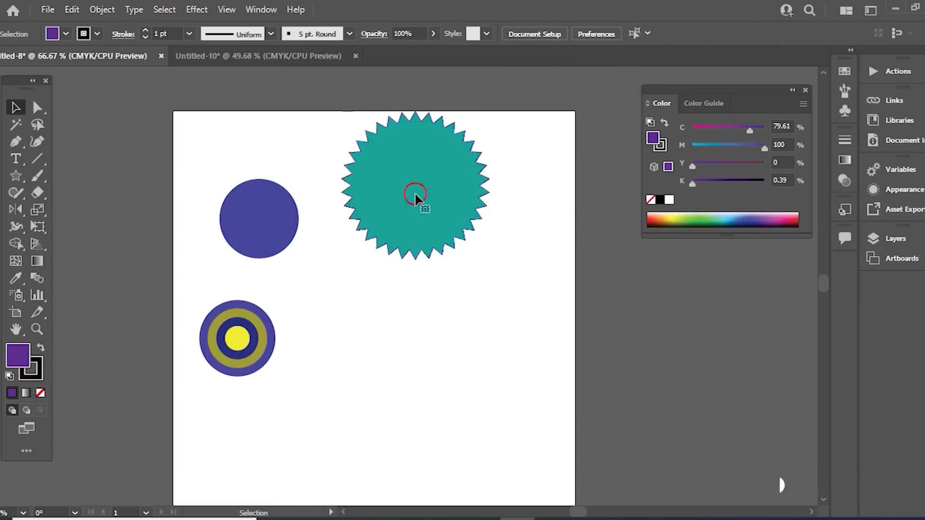
{"action": "left_click", "coordinate": [415, 195]}
{"action": "key", "text": "Delete"}
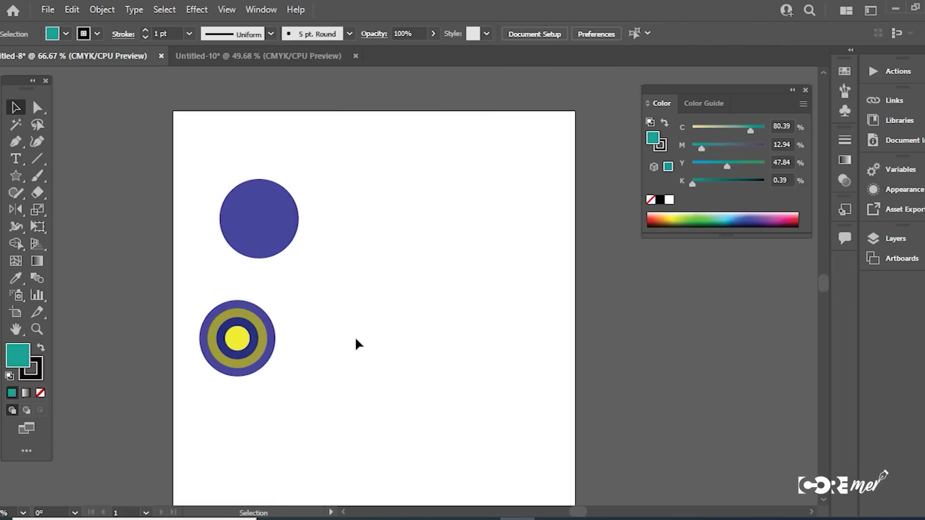
Move the top blue circle, remove it, then restore it with Ctrl+Shift+Z.
{"action": "left_click_drag", "start_coordinate": [357, 343], "coordinate": [370, 242]}
{"action": "left_click_drag", "start_coordinate": [269, 117], "coordinate": [313, 133]}
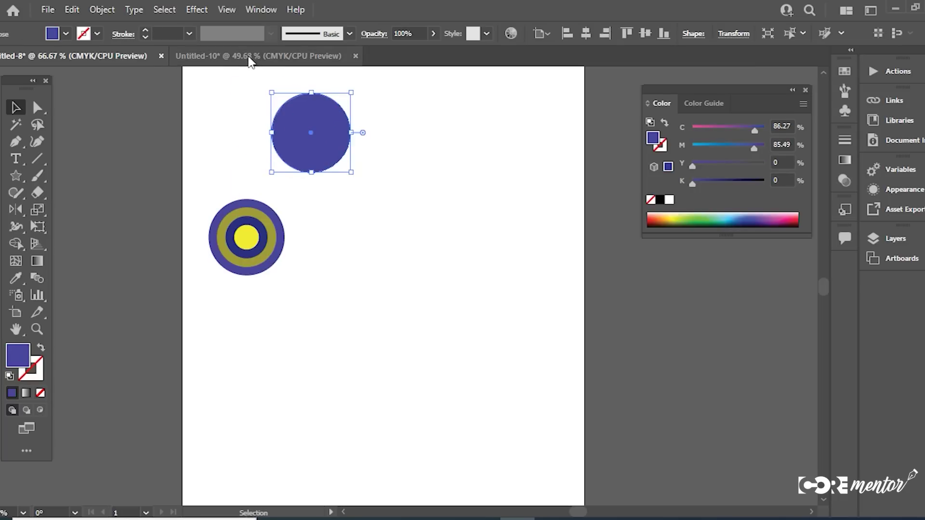
{"action": "left_click", "coordinate": [393, 204]}
{"action": "key", "text": "ctrl+z"}
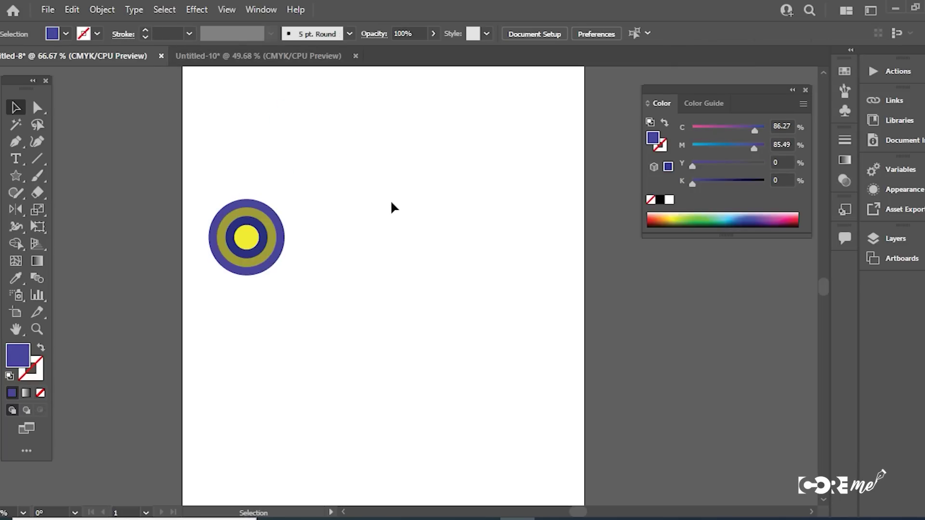
{"action": "key", "text": "ctrl+shift+z"}
In Untitled-10, select the teal-and-purple starburst pair and cut it.
{"action": "left_click", "coordinate": [269, 57]}
{"action": "mouse_move", "coordinate": [322, 113]}
{"action": "left_mouse_down"}
{"action": "mouse_move", "coordinate": [402, 242]}
{"action": "mouse_move", "coordinate": [321, 134]}
{"action": "left_mouse_up"}
{"action": "mouse_move", "coordinate": [362, 181]}
{"action": "left_mouse_down"}
{"action": "mouse_move", "coordinate": [371, 361]}
{"action": "mouse_move", "coordinate": [525, 265]}
{"action": "left_mouse_up"}
{"action": "left_click_drag", "start_coordinate": [253, 94], "coordinate": [442, 214]}
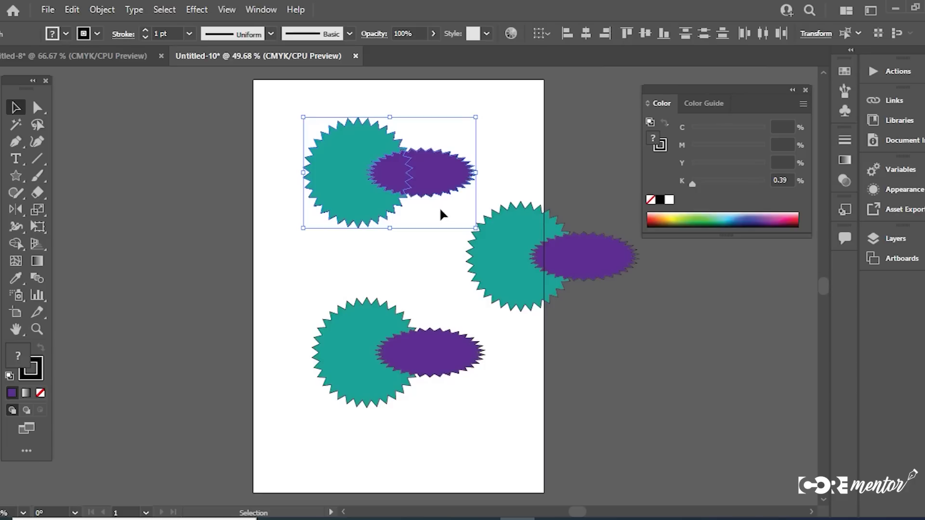
{"action": "key", "text": "Delete"}
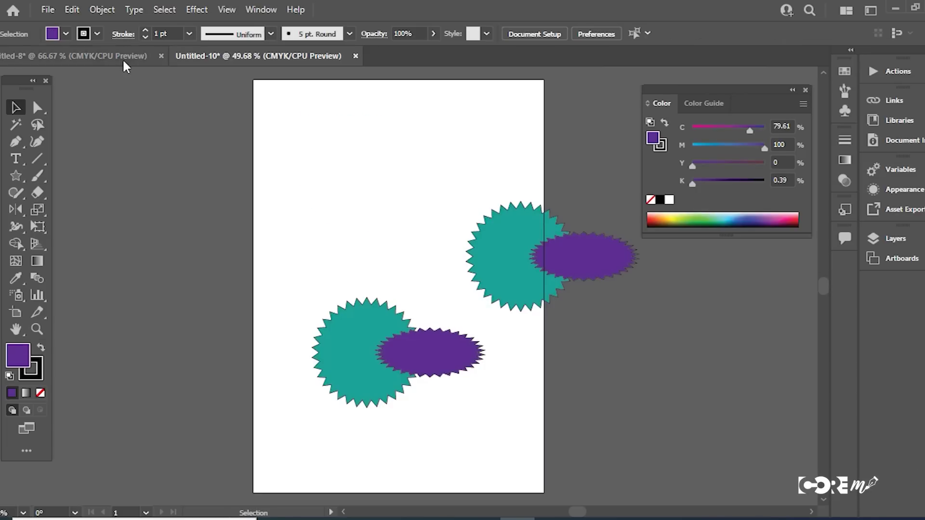
Paste the starburst pair into the circles document and move it toward the page top.
{"action": "left_click", "coordinate": [120, 55]}
{"action": "key", "text": "a"}
{"action": "key", "text": "ctrl+v"}
{"action": "left_click_drag", "start_coordinate": [350, 259], "coordinate": [438, 129]}
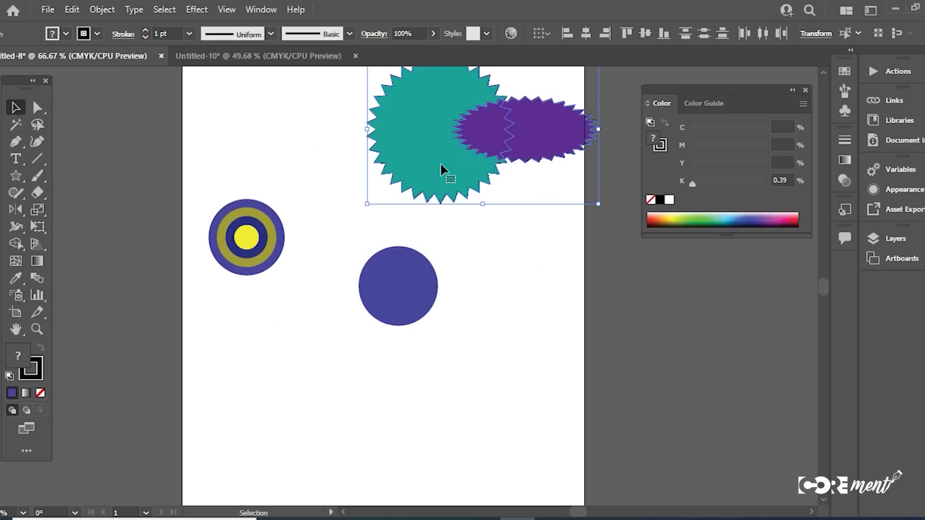
{"action": "key", "text": "a"}
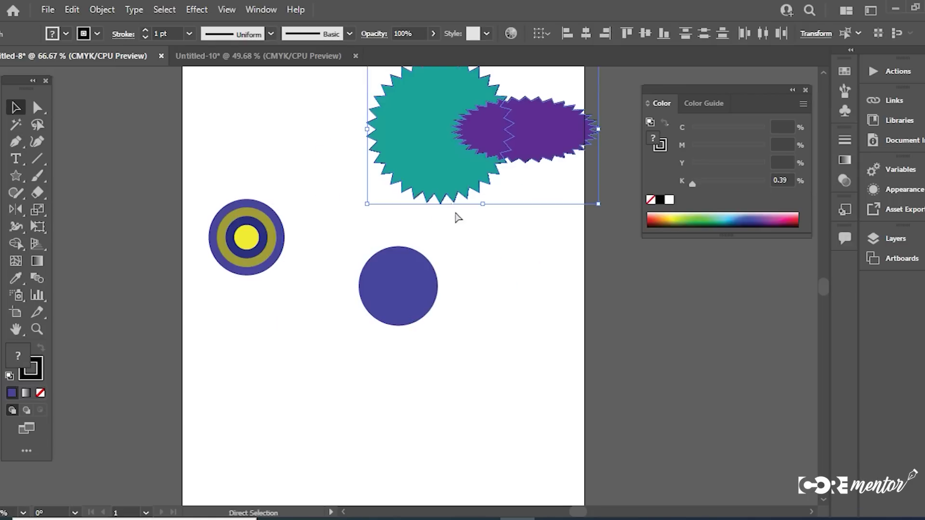
Reselect both starbursts and scale them down, then drag the blue circle up beside them.
{"action": "key", "text": "ctrl+minus"}
{"action": "left_click", "coordinate": [455, 179], "text": "ctrl"}
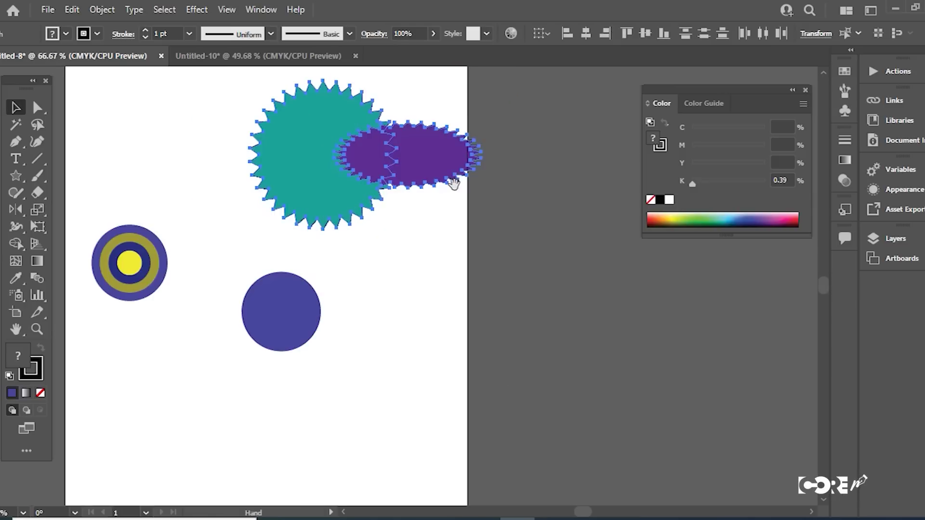
{"action": "left_click", "coordinate": [435, 228]}
{"action": "left_click_drag", "start_coordinate": [498, 253], "coordinate": [292, 132]}
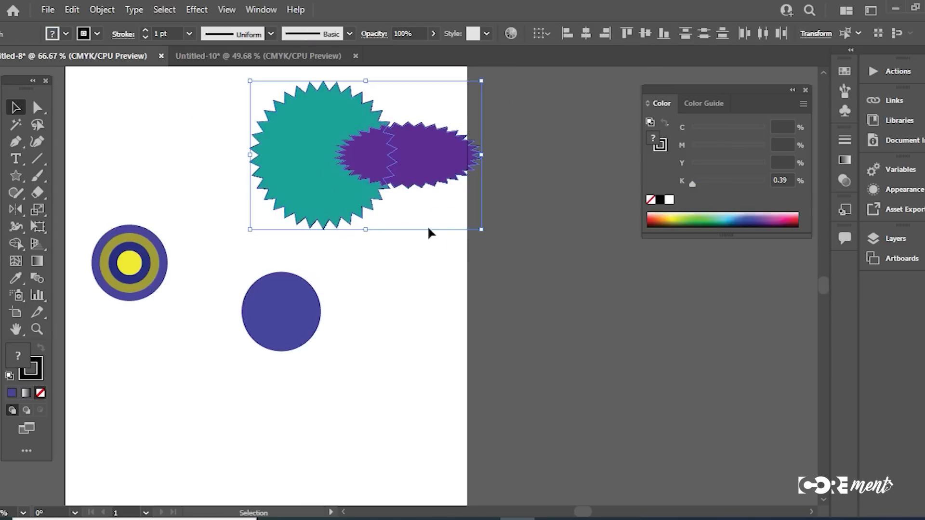
{"action": "left_click_drag", "start_coordinate": [477, 230], "coordinate": [404, 223]}
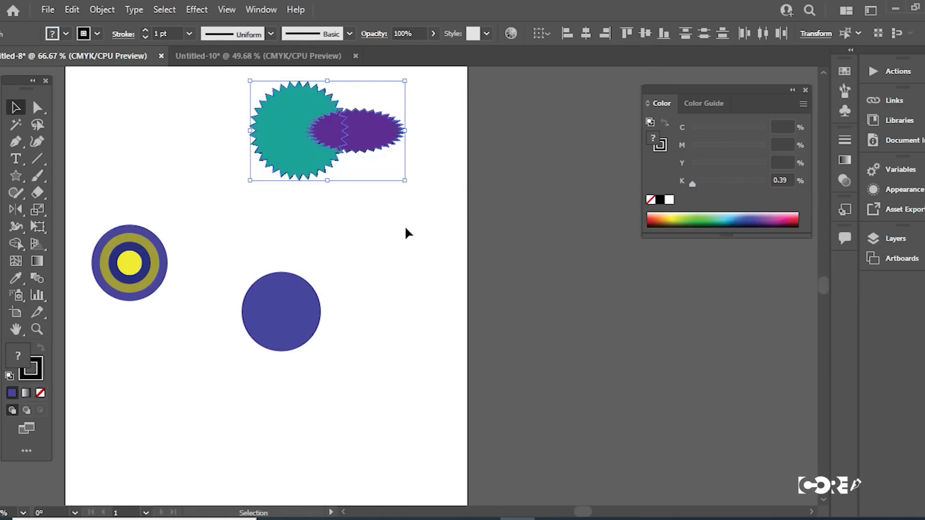
{"action": "left_click_drag", "start_coordinate": [308, 318], "coordinate": [454, 226]}
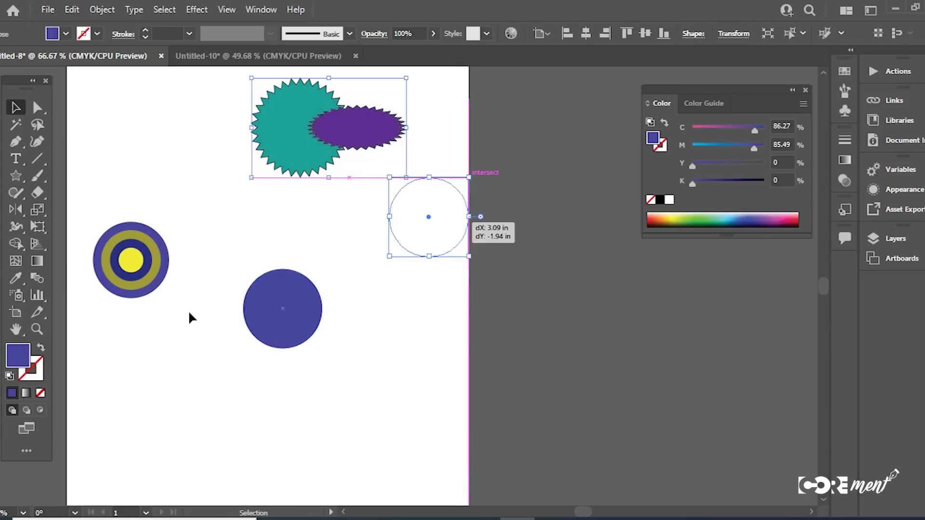
Place the blue circle at the upper right, then pull the target's yellow, navy and olive circles apart.
{"action": "left_click_drag", "start_coordinate": [227, 297], "coordinate": [304, 255]}
{"action": "left_click", "coordinate": [304, 254]}
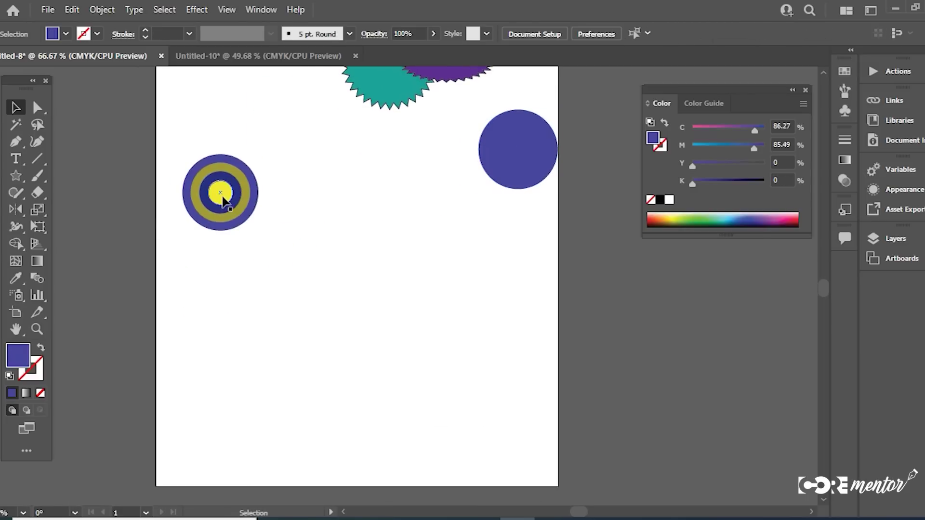
{"action": "left_click_drag", "start_coordinate": [222, 200], "coordinate": [174, 223]}
{"action": "left_click_drag", "start_coordinate": [232, 198], "coordinate": [220, 150]}
{"action": "left_click_drag", "start_coordinate": [251, 199], "coordinate": [260, 199]}
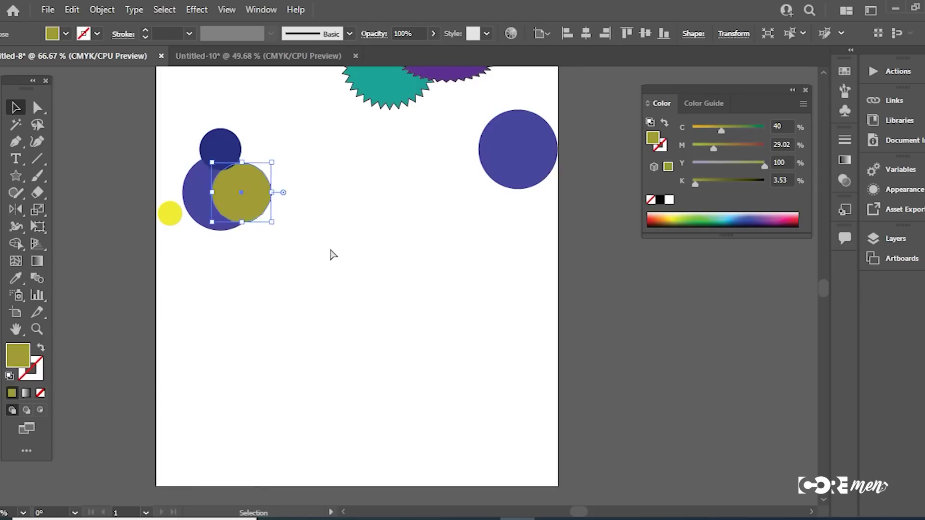
Select all the target's circles and try dragging a copy of the target to the right.
{"action": "left_click", "coordinate": [319, 200]}
{"action": "left_click_drag", "start_coordinate": [289, 138], "coordinate": [166, 262]}
{"action": "left_click_drag", "start_coordinate": [220, 202], "coordinate": [299, 208]}
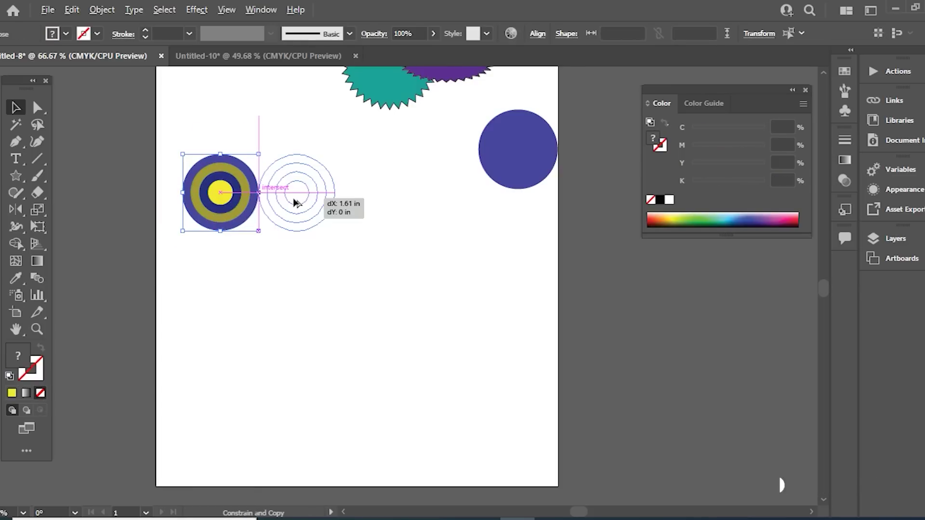
{"action": "left_click_drag", "start_coordinate": [280, 129], "coordinate": [175, 260]}
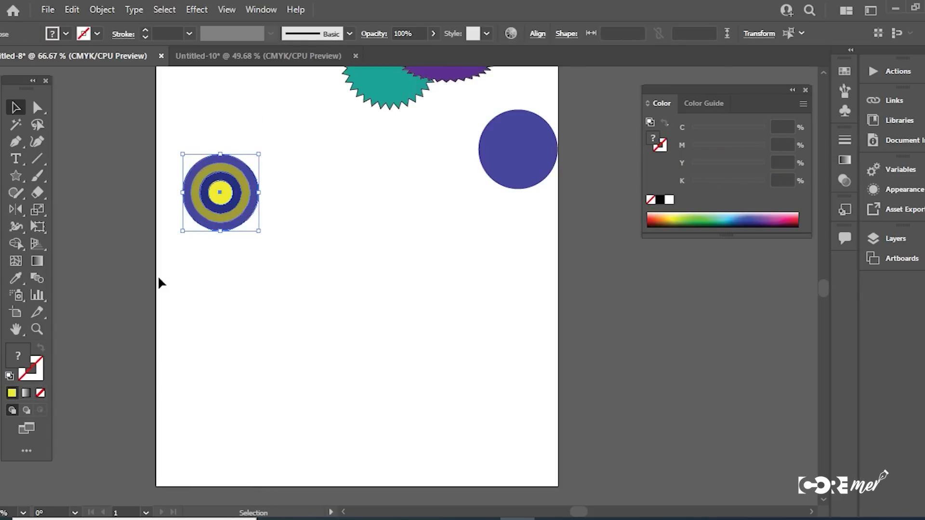
Move the target toward the lower right and enlarge it, undoing a squashed resize.
{"action": "key", "text": "a"}
{"action": "key", "text": "v"}
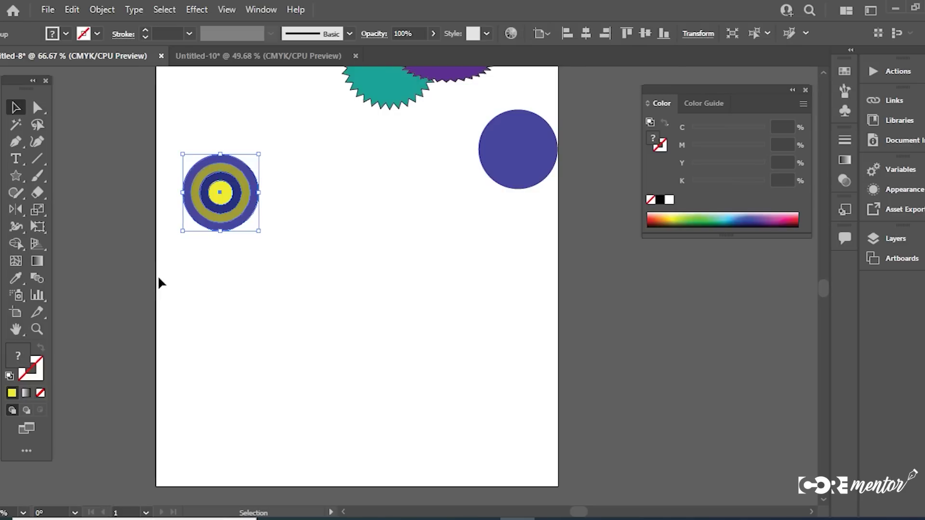
{"action": "mouse_move", "coordinate": [217, 193]}
{"action": "left_mouse_down"}
{"action": "mouse_move", "coordinate": [329, 287]}
{"action": "mouse_move", "coordinate": [204, 172]}
{"action": "mouse_move", "coordinate": [215, 178]}
{"action": "left_mouse_up"}
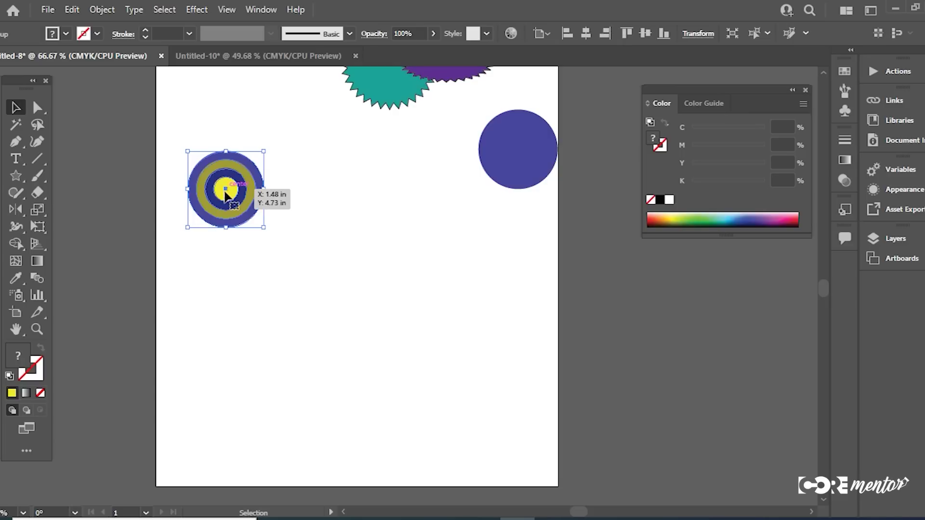
{"action": "left_click_drag", "start_coordinate": [225, 192], "coordinate": [439, 287]}
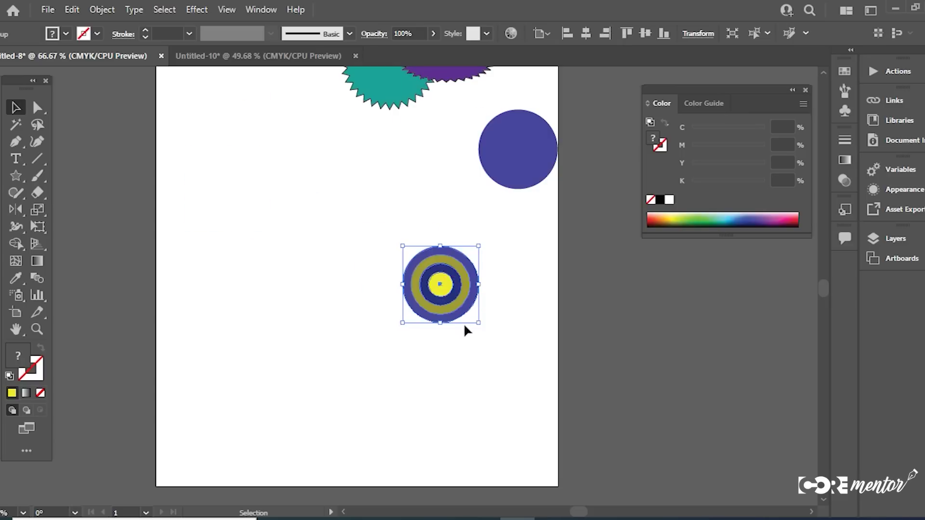
{"action": "mouse_move", "coordinate": [480, 325]}
{"action": "left_mouse_down"}
{"action": "mouse_move", "coordinate": [624, 469]}
{"action": "mouse_move", "coordinate": [510, 358]}
{"action": "mouse_move", "coordinate": [311, 252]}
{"action": "left_mouse_up"}
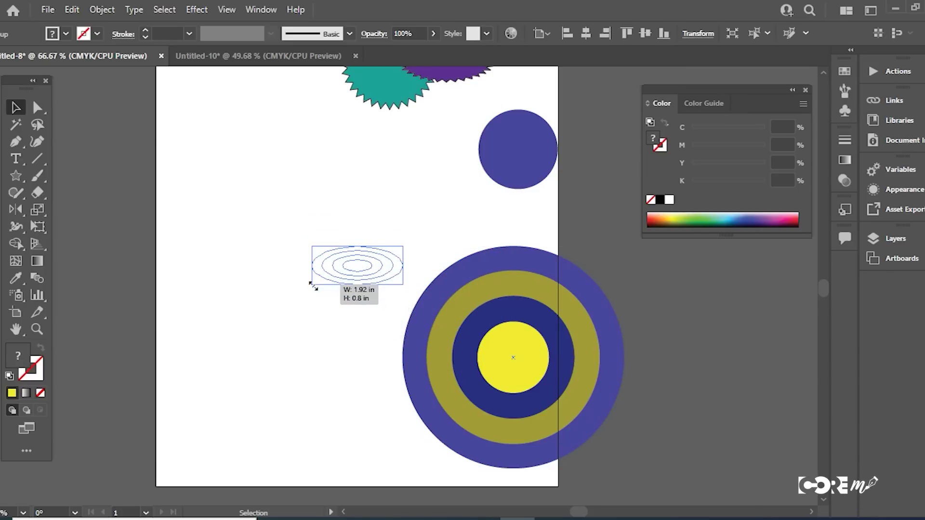
{"action": "left_click_drag", "start_coordinate": [311, 252], "coordinate": [312, 284]}
{"action": "key", "text": "ctrl+z"}
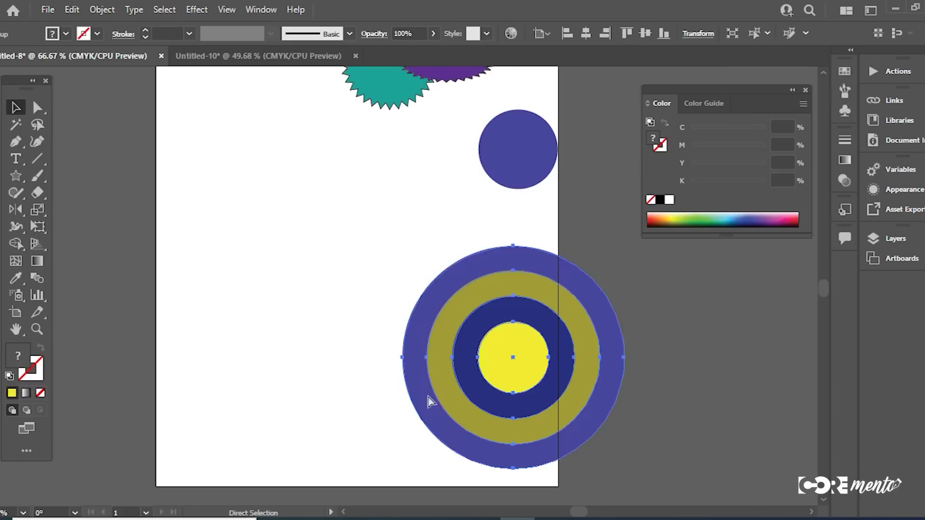
Move the target to the upper left and settle it at a medium size.
{"action": "left_click_drag", "start_coordinate": [511, 364], "coordinate": [304, 288]}
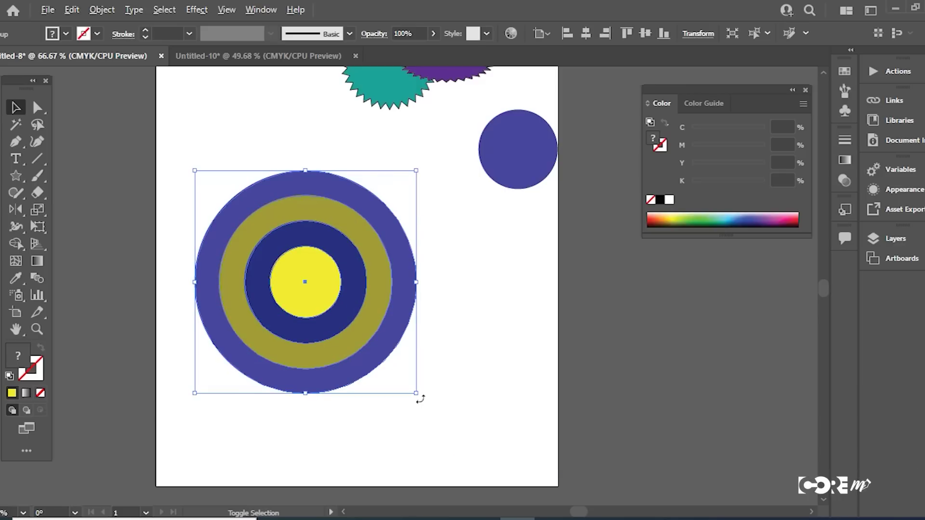
{"action": "mouse_move", "coordinate": [417, 395]}
{"action": "left_mouse_down"}
{"action": "mouse_move", "coordinate": [269, 247]}
{"action": "mouse_move", "coordinate": [414, 331]}
{"action": "mouse_move", "coordinate": [282, 273]}
{"action": "left_mouse_up"}
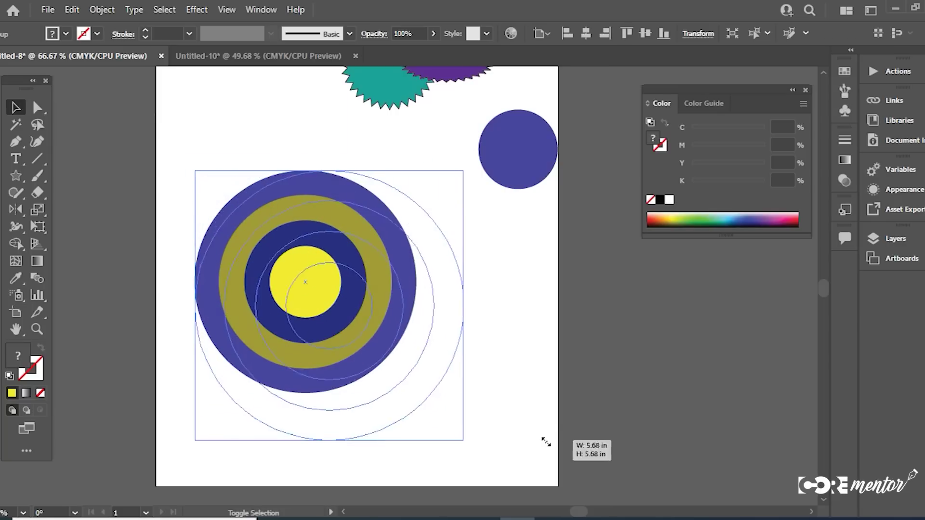
{"action": "left_click_drag", "start_coordinate": [282, 272], "coordinate": [316, 303]}
{"action": "key", "text": "a"}
{"action": "key", "text": "v"}
{"action": "left_click_drag", "start_coordinate": [409, 386], "coordinate": [320, 296]}
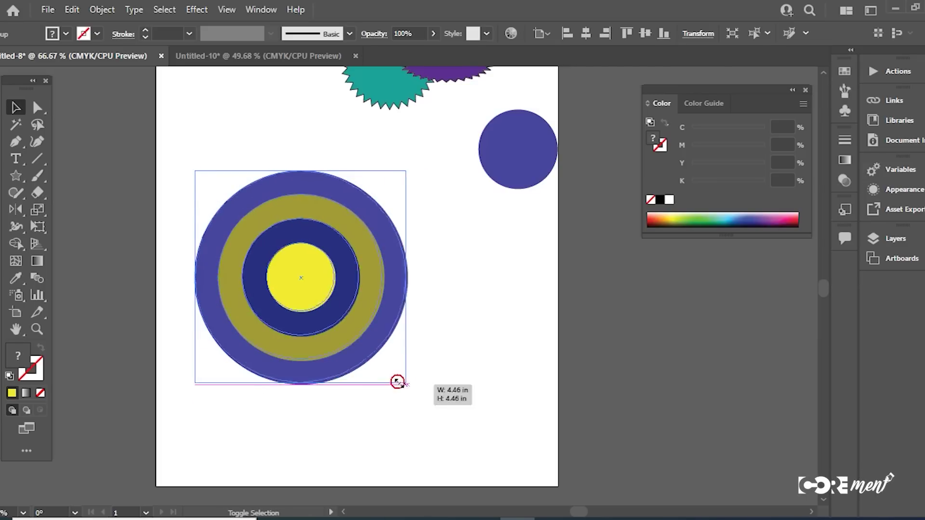
{"action": "left_click", "coordinate": [412, 363]}
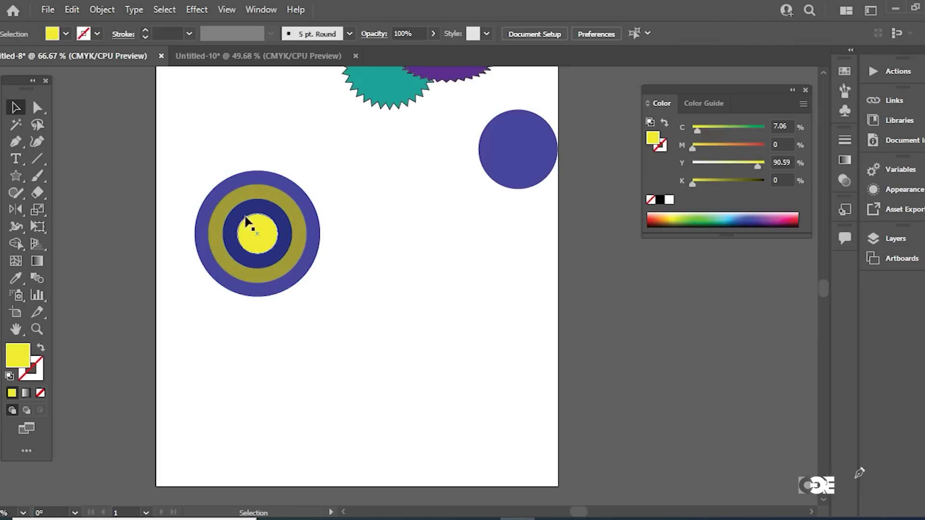
{"action": "left_click", "coordinate": [274, 250]}
{"action": "key", "text": "a"}
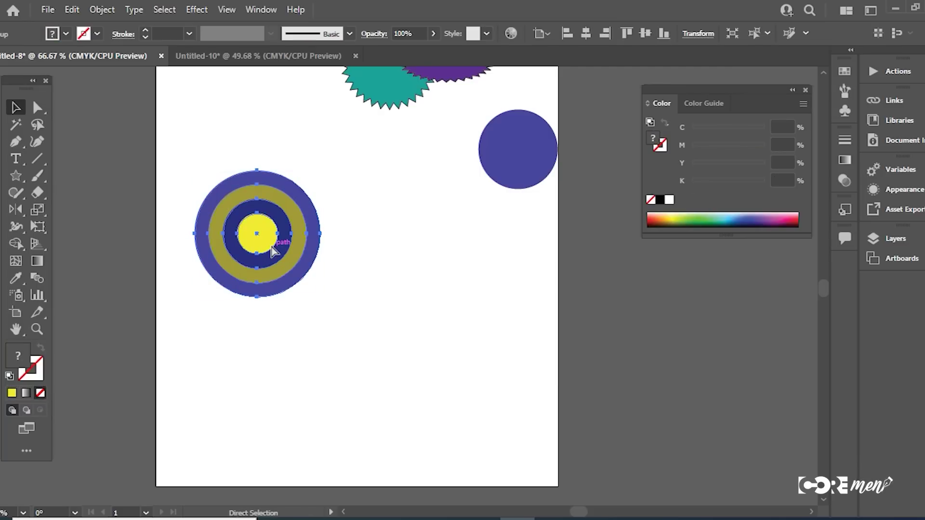
{"action": "left_click", "coordinate": [359, 364]}
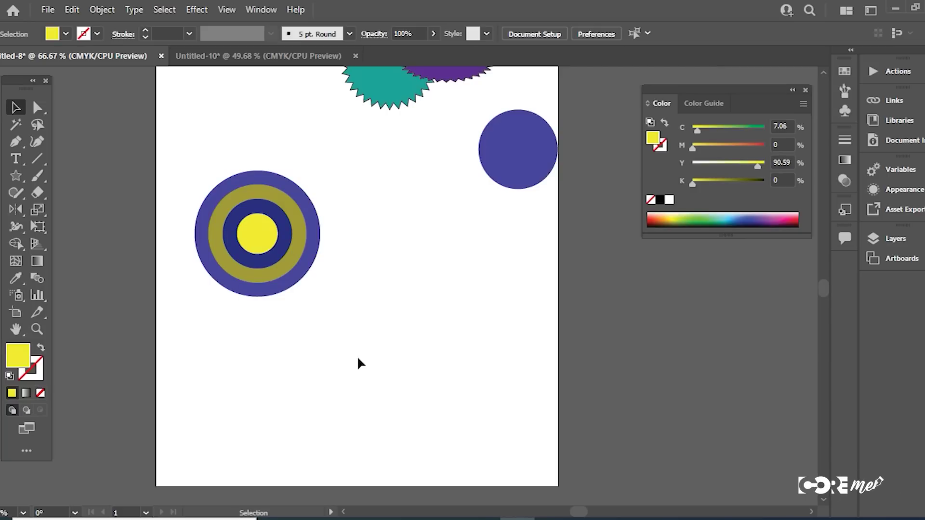
Pull the yellow centre circle out of the target and draw a star in its centre.
{"action": "left_click_drag", "start_coordinate": [327, 342], "coordinate": [195, 193]}
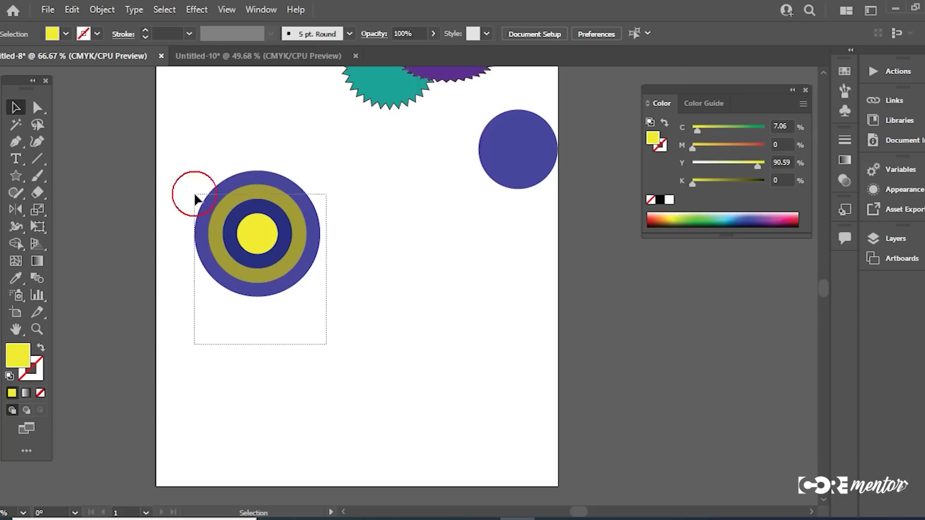
{"action": "left_click", "coordinate": [460, 367]}
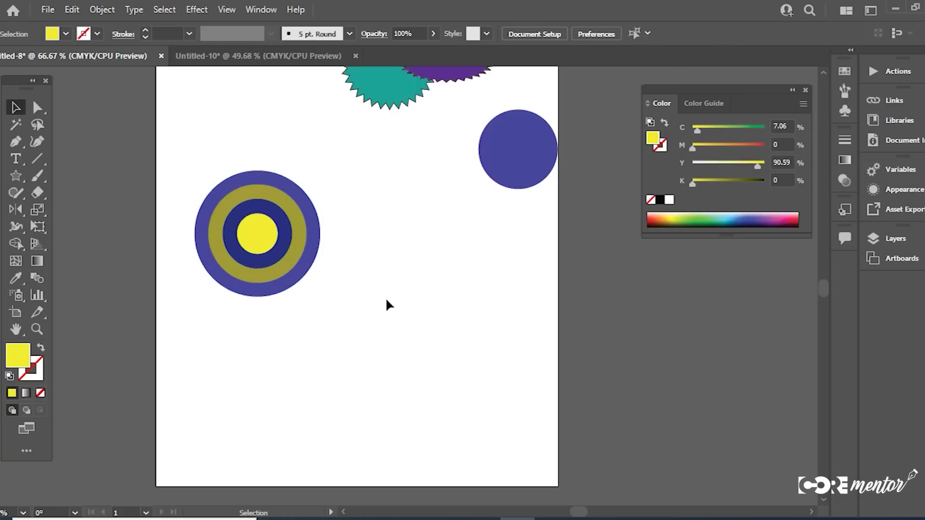
{"action": "left_click_drag", "start_coordinate": [286, 250], "coordinate": [452, 299]}
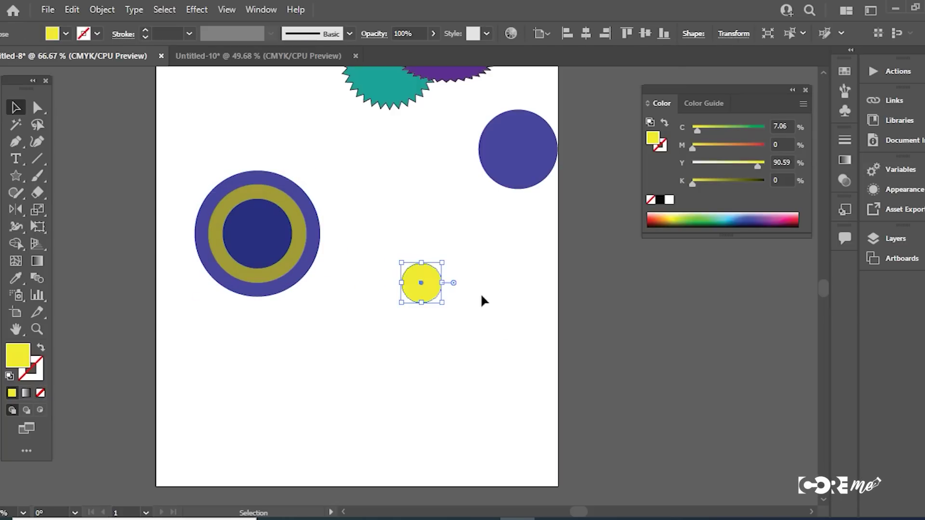
{"action": "left_click", "coordinate": [16, 176]}
{"action": "left_click_drag", "start_coordinate": [258, 233], "coordinate": [269, 251]}
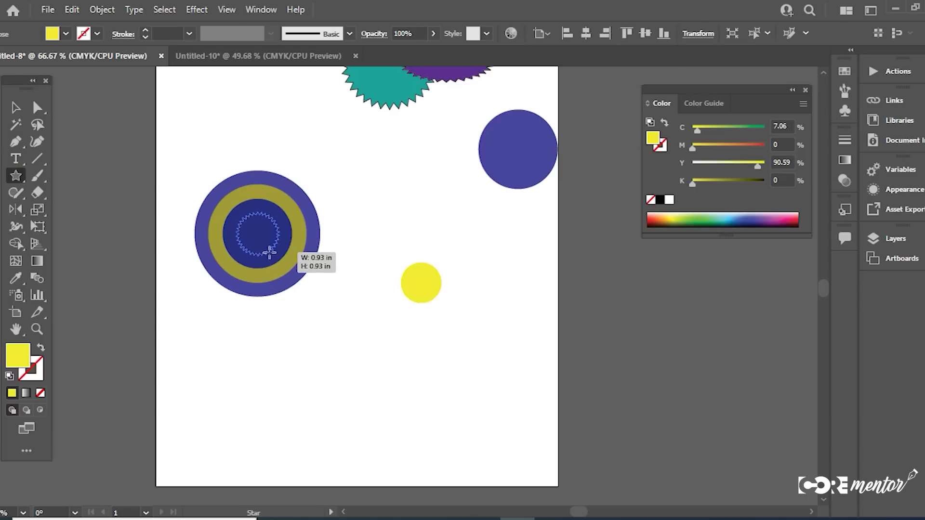
{"action": "left_click_drag", "start_coordinate": [270, 252], "coordinate": [283, 262]}
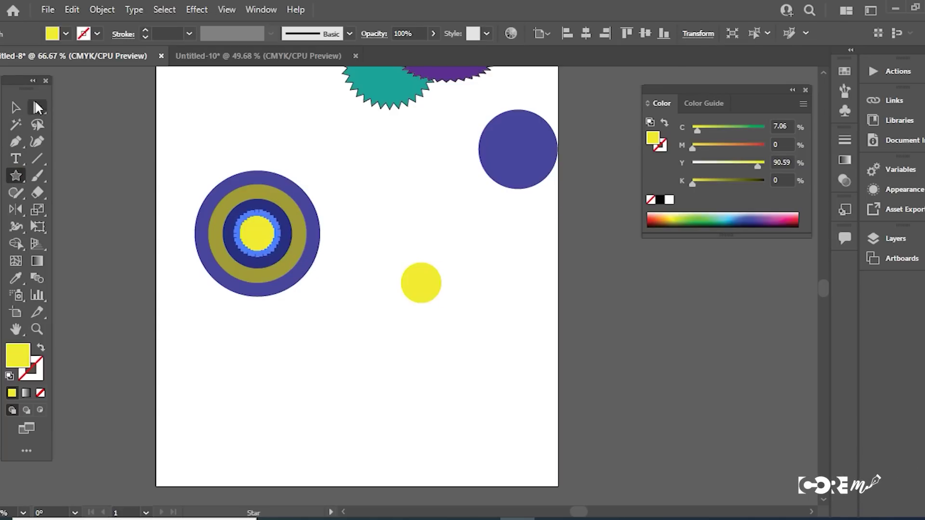
Group the target rings with the star and move the group up and left.
{"action": "left_click", "coordinate": [16, 107]}
{"action": "left_click_drag", "start_coordinate": [185, 133], "coordinate": [348, 363]}
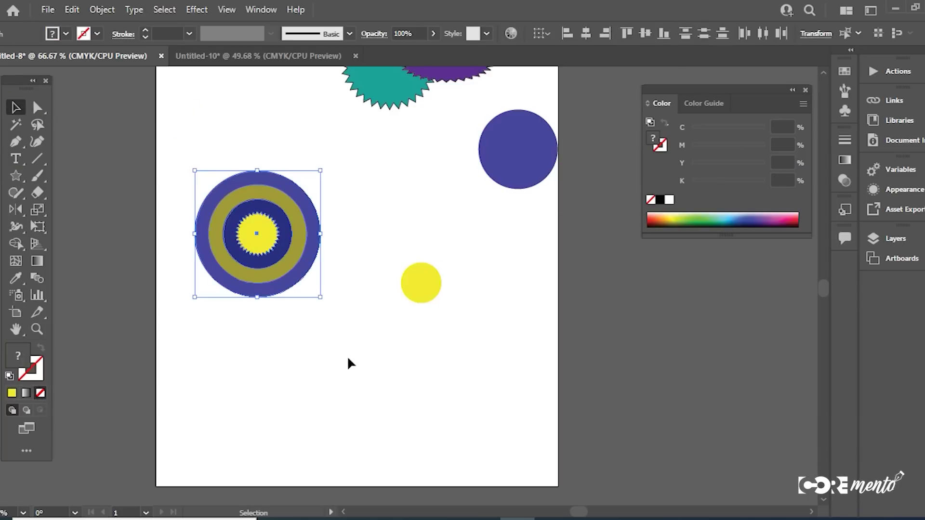
{"action": "key", "text": "ctrl+g"}
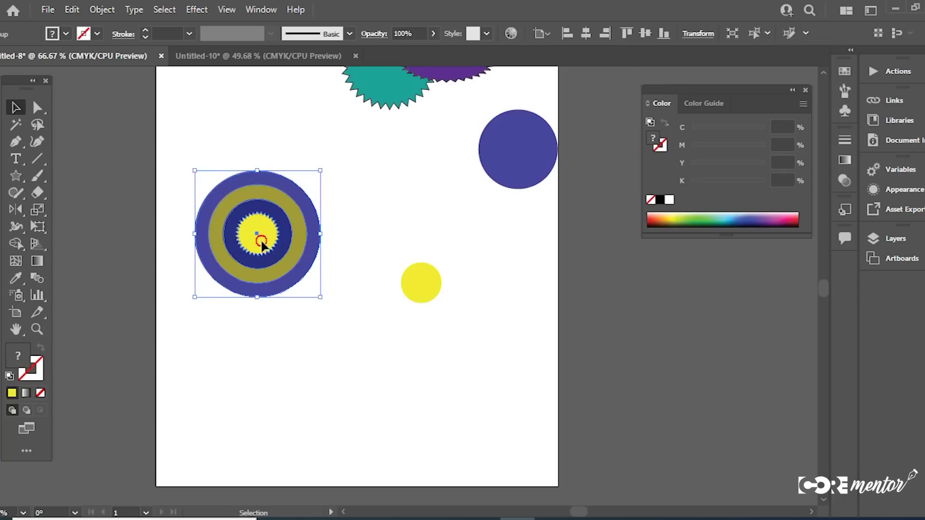
{"action": "left_click_drag", "start_coordinate": [261, 246], "coordinate": [238, 218]}
Delete the loose yellow circle and the blue circle at the right.
{"action": "left_click", "coordinate": [458, 294]}
{"action": "left_click", "coordinate": [422, 281]}
{"action": "key", "text": "Delete"}
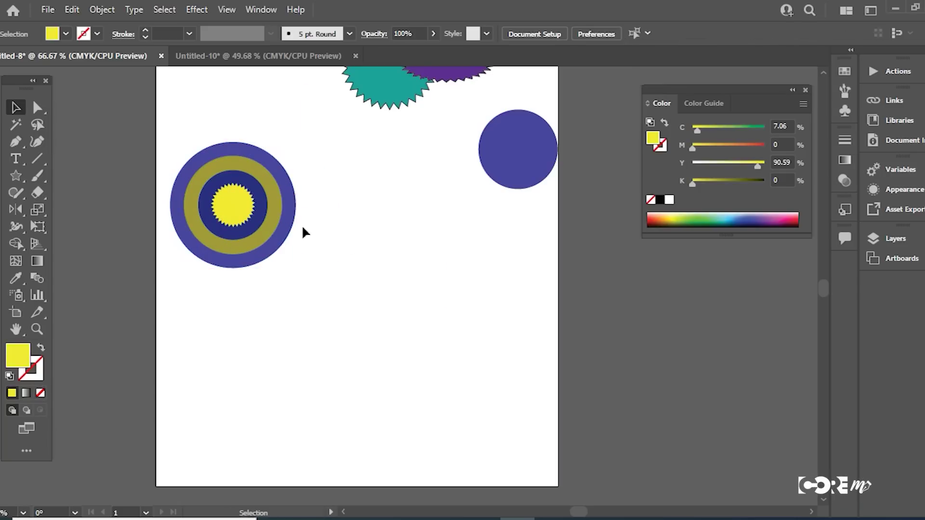
{"action": "left_click", "coordinate": [525, 155]}
{"action": "key", "text": "Delete"}
Duplicate the target into a two-by-two block of four.
{"action": "mouse_move", "coordinate": [256, 220]}
{"action": "left_mouse_down"}
{"action": "mouse_move", "coordinate": [256, 241]}
{"action": "mouse_move", "coordinate": [391, 254]}
{"action": "left_mouse_up"}
{"action": "mouse_move", "coordinate": [436, 332]}
{"action": "left_mouse_down"}
{"action": "mouse_move", "coordinate": [263, 204]}
{"action": "mouse_move", "coordinate": [262, 336]}
{"action": "left_mouse_up"}
{"action": "left_click", "coordinate": [523, 328]}
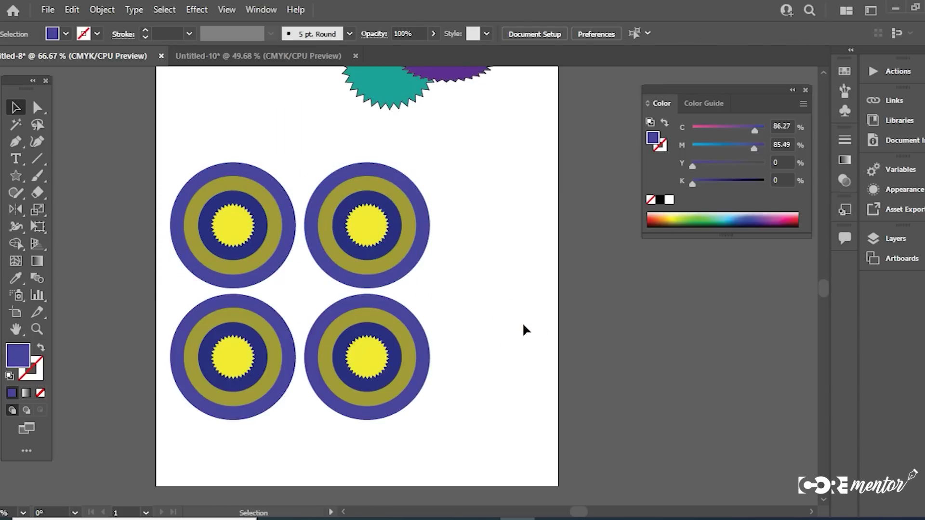
Scale the four-target block down proportionally into a small cluster and reselect it.
{"action": "left_click_drag", "start_coordinate": [459, 430], "coordinate": [103, 159]}
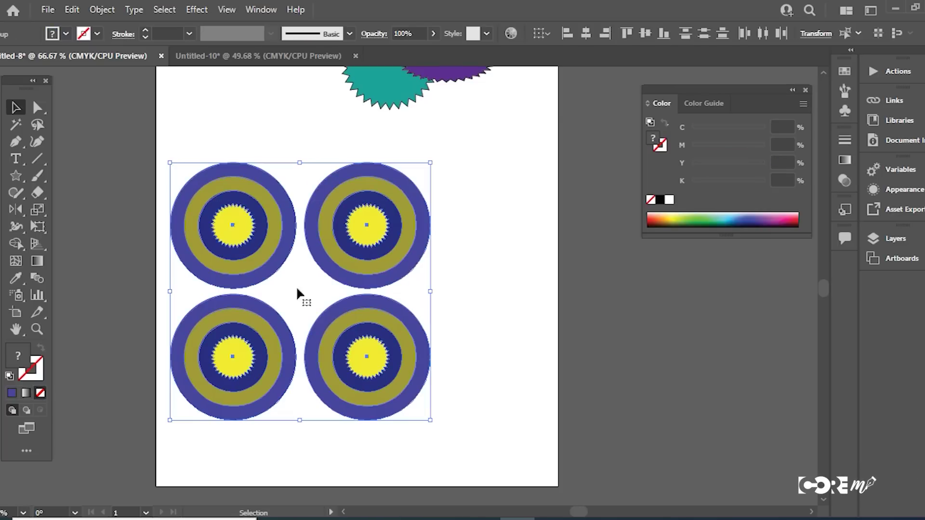
{"action": "mouse_move", "coordinate": [411, 366]}
{"action": "left_mouse_down"}
{"action": "mouse_move", "coordinate": [442, 366]}
{"action": "mouse_move", "coordinate": [358, 361]}
{"action": "mouse_move", "coordinate": [408, 354]}
{"action": "left_mouse_up"}
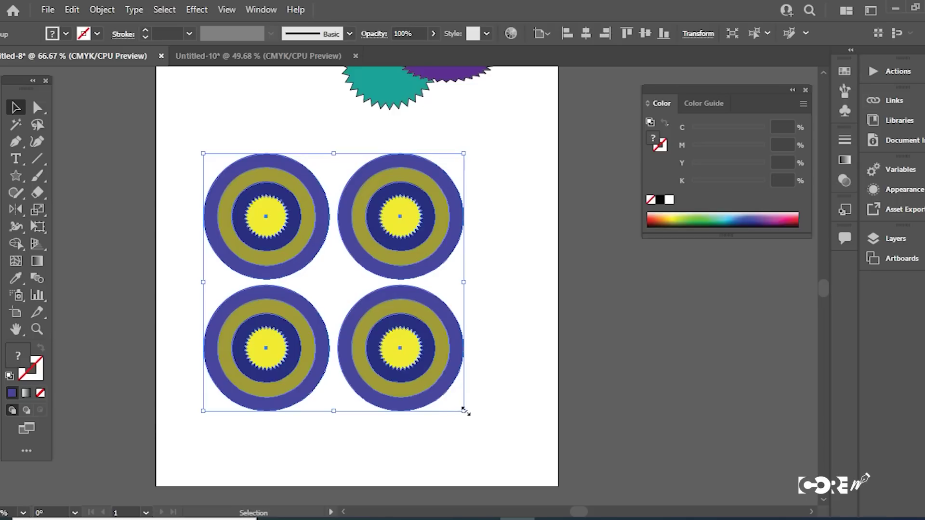
{"action": "left_click_drag", "start_coordinate": [464, 411], "coordinate": [271, 220]}
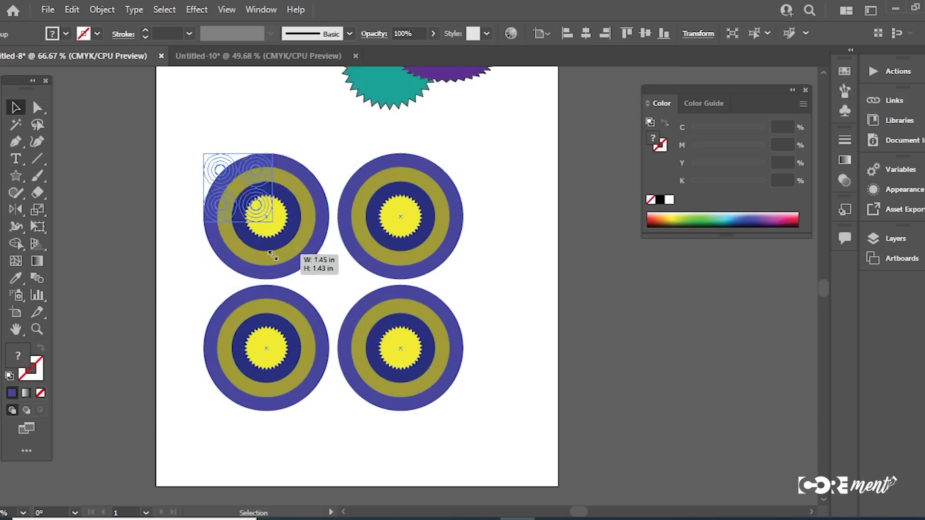
{"action": "left_click", "coordinate": [307, 304]}
{"action": "left_click_drag", "start_coordinate": [297, 278], "coordinate": [164, 130]}
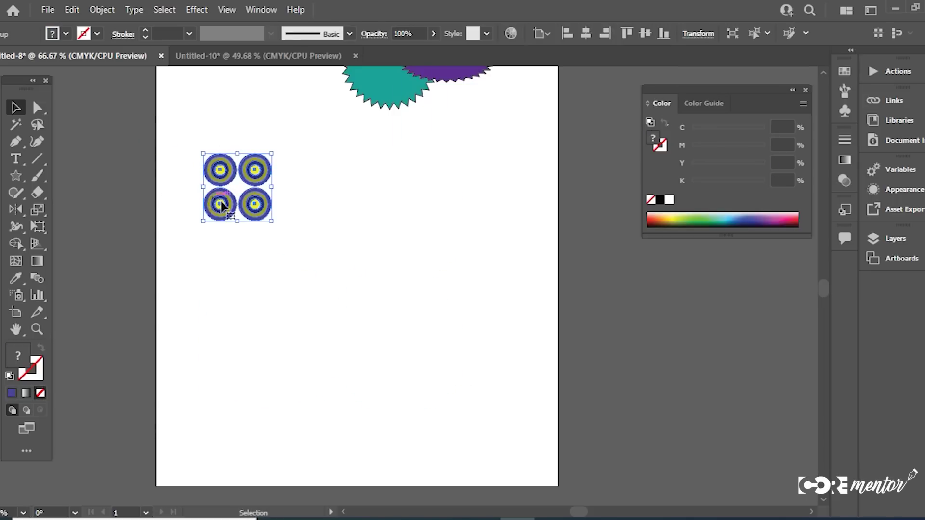
Copy the target block into columns and rows with Ctrl+D repeats to fill the artboard.
{"action": "mouse_move", "coordinate": [221, 204]}
{"action": "left_mouse_down"}
{"action": "mouse_move", "coordinate": [181, 198]}
{"action": "mouse_move", "coordinate": [248, 206]}
{"action": "left_mouse_up"}
{"action": "key", "text": "ctrl+d"}
{"action": "key", "text": "ctrl+d"}
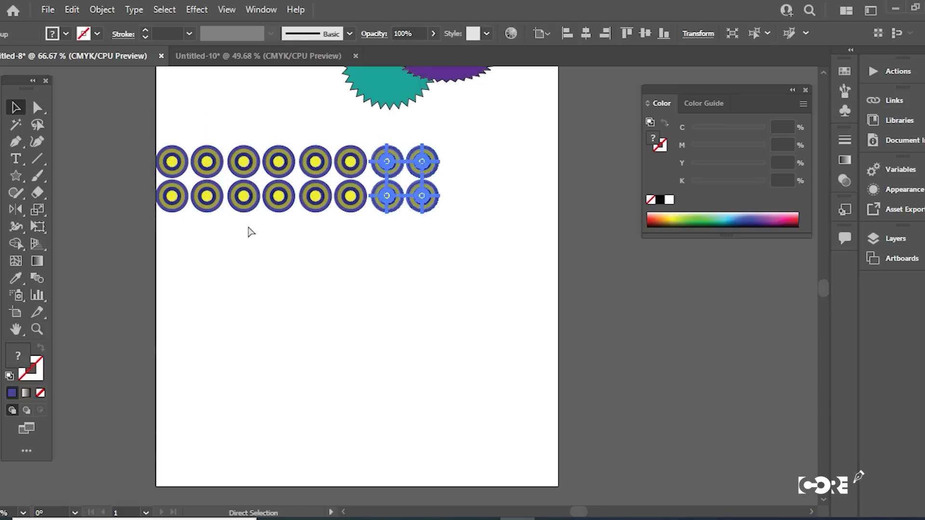
{"action": "key", "text": "ctrl+d"}
{"action": "left_click_drag", "start_coordinate": [520, 245], "coordinate": [132, 145]}
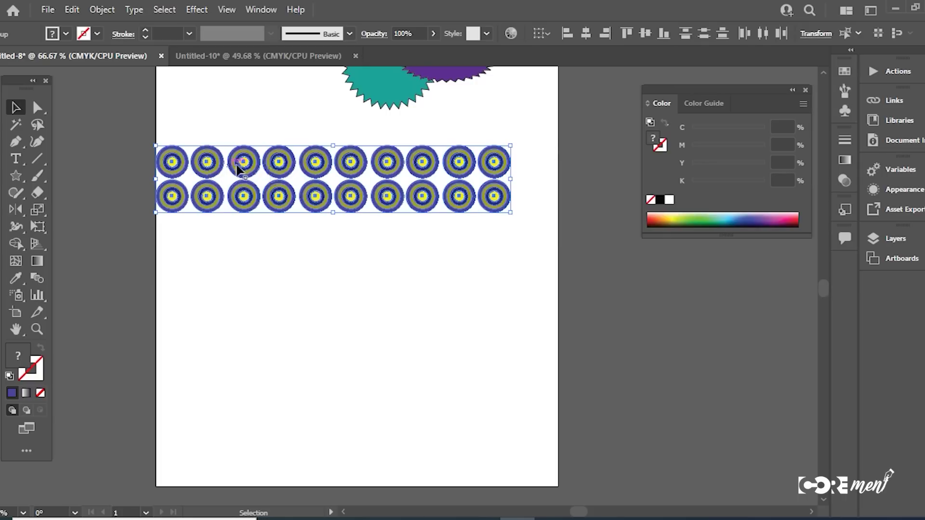
{"action": "left_click_drag", "start_coordinate": [236, 161], "coordinate": [241, 237]}
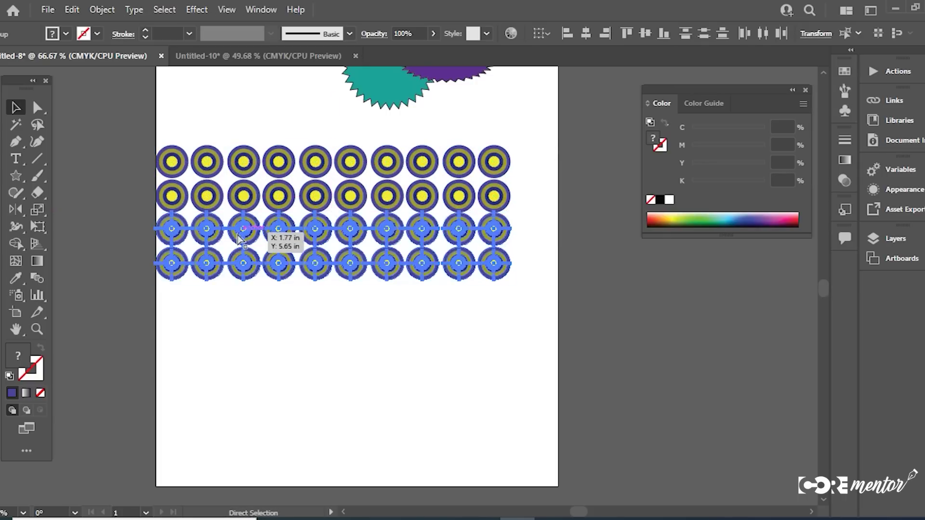
{"action": "key", "text": "ctrl+d"}
{"action": "key", "text": "ctrl+d"}
{"action": "key", "text": "ctrl+d"}
Undo the grid copies back to the small two-by-two block.
{"action": "left_click", "coordinate": [559, 288]}
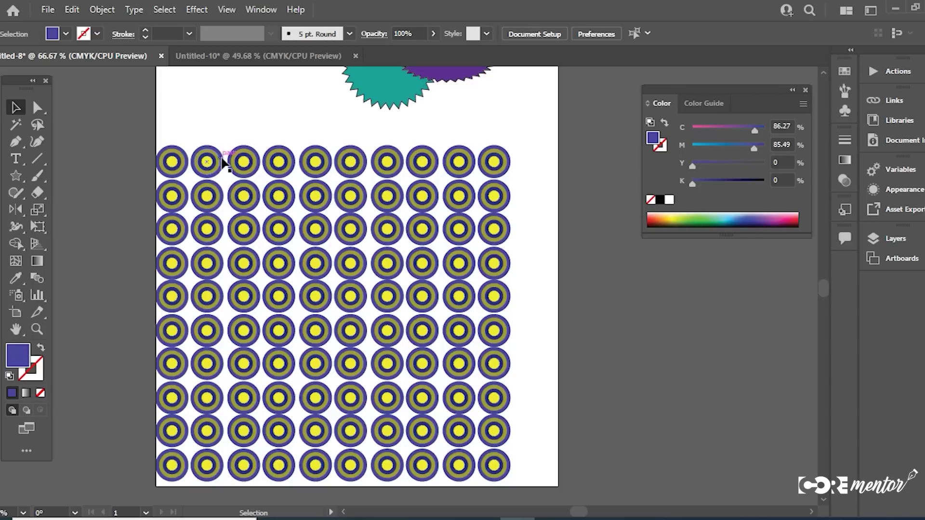
{"action": "key", "text": "a"}
{"action": "key", "text": "ctrl+z"}
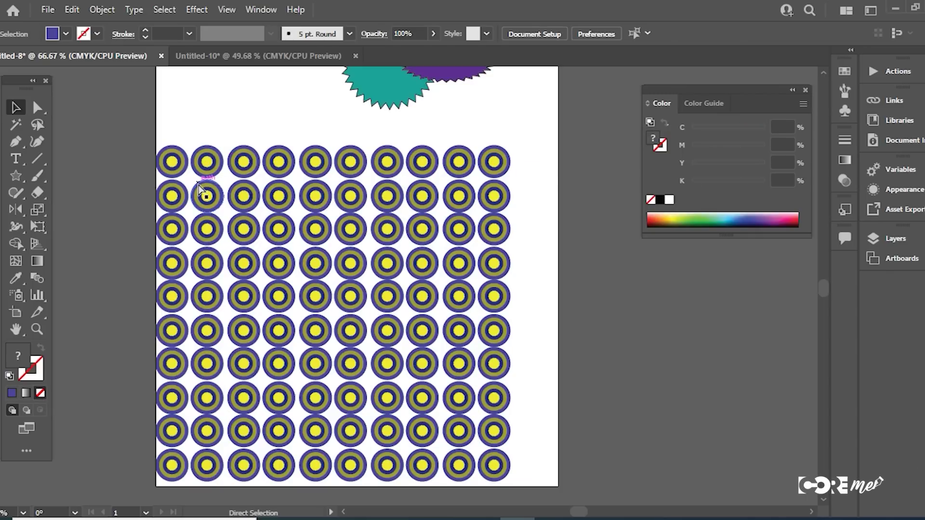
{"action": "key", "text": "ctrl+z"}
{"action": "key", "text": "ctrl+z"}
{"action": "key", "text": "ctrl+z"}
{"action": "key", "text": "ctrl+z"}
{"action": "key", "text": "v"}
{"action": "key", "text": "ctrl+z"}
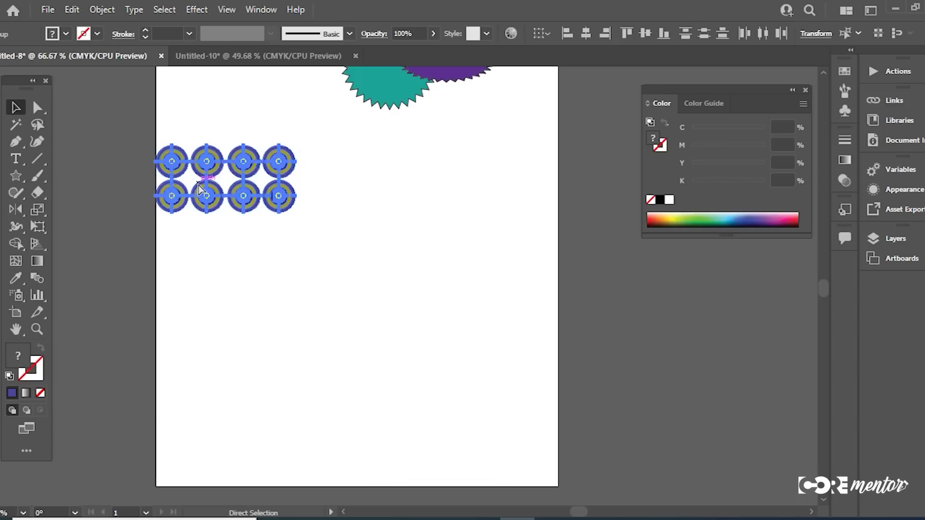
{"action": "key", "text": "ctrl+z"}
{"action": "key", "text": "ctrl+z"}
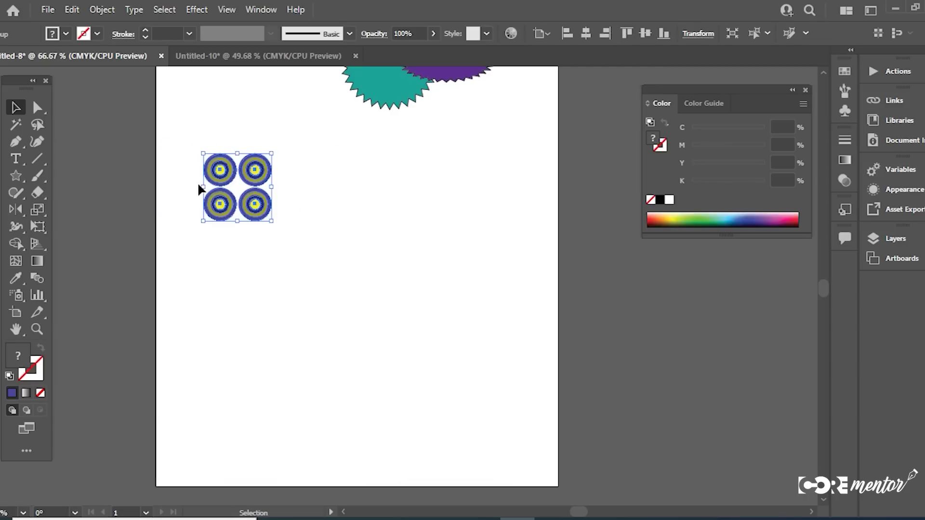
Redo the column copies and select the whole circle grid.
{"action": "key", "text": "ctrl+shift+z"}
{"action": "key", "text": "ctrl+shift+z"}
{"action": "key", "text": "ctrl+shift+z"}
{"action": "key", "text": "ctrl+shift+z"}
{"action": "key", "text": "ctrl+shift+z"}
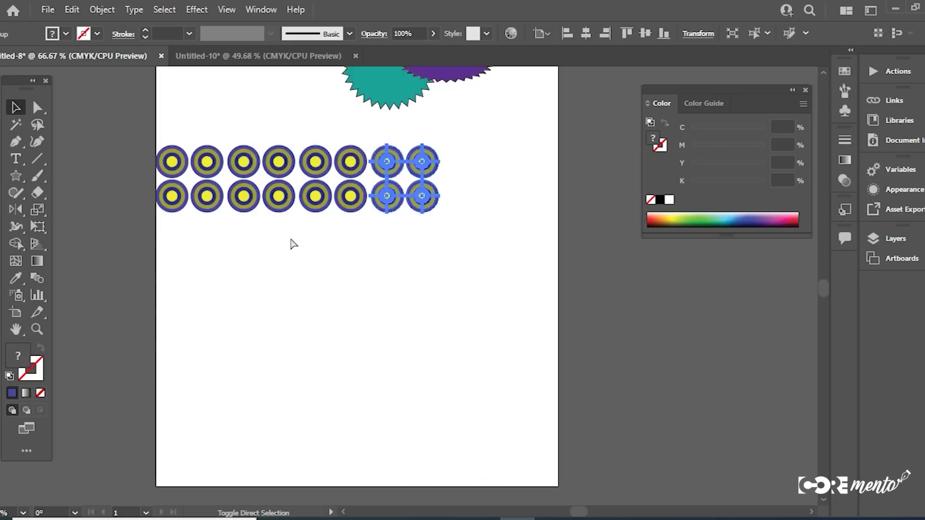
{"action": "key", "text": "ctrl+shift+z"}
{"action": "key", "text": "ctrl+shift+z"}
{"action": "key", "text": "ctrl+shift+z"}
{"action": "key", "text": "ctrl+shift+z"}
{"action": "key", "text": "ctrl+shift+z"}
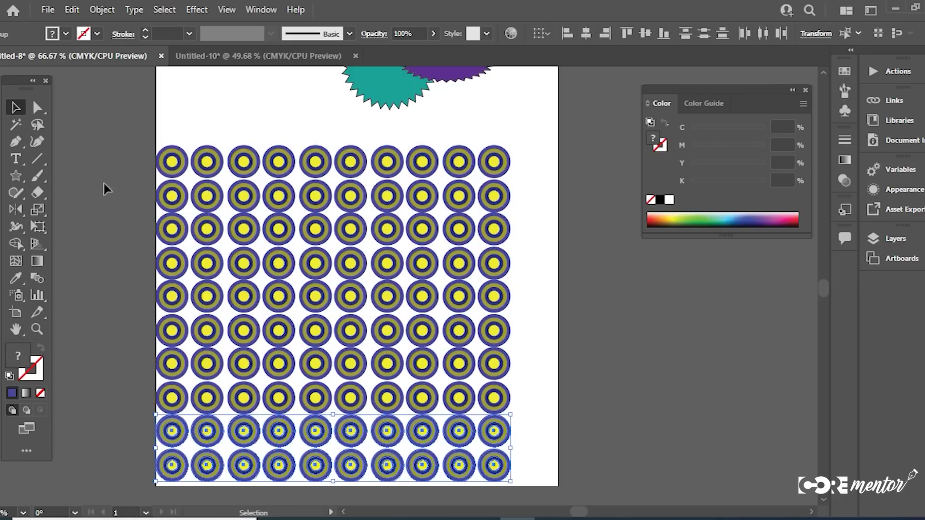
{"action": "left_click", "coordinate": [104, 183]}
{"action": "scroll", "coordinate": [175, 231], "scroll_direction": "down", "scroll_amount": 1}
{"action": "left_click", "coordinate": [176, 231]}
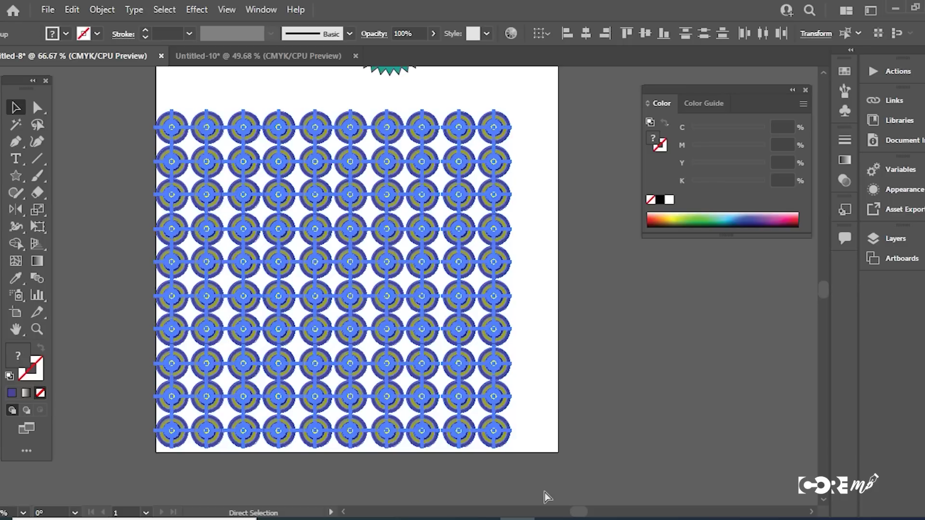
Group the circle grid and nudge it slightly right.
{"action": "key", "text": "ctrl+g"}
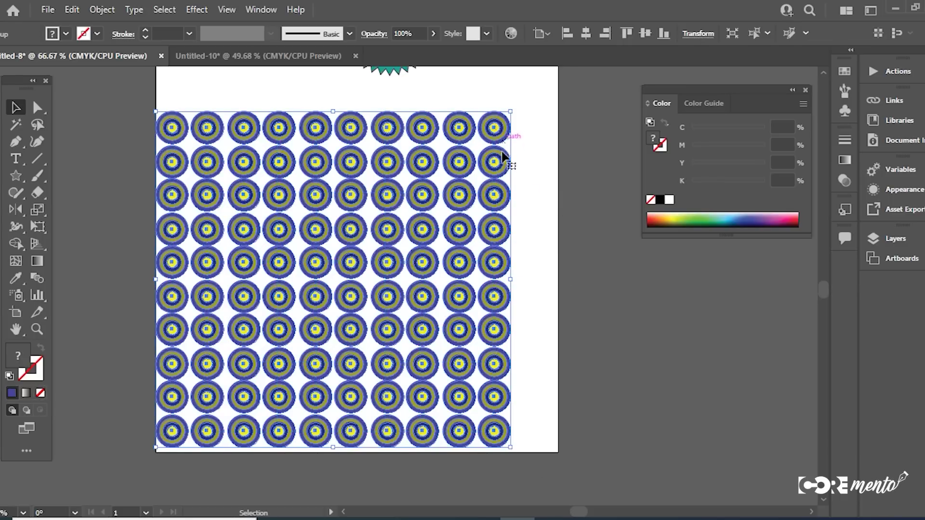
{"action": "scroll", "coordinate": [482, 232], "scroll_direction": "up", "scroll_amount": 3}
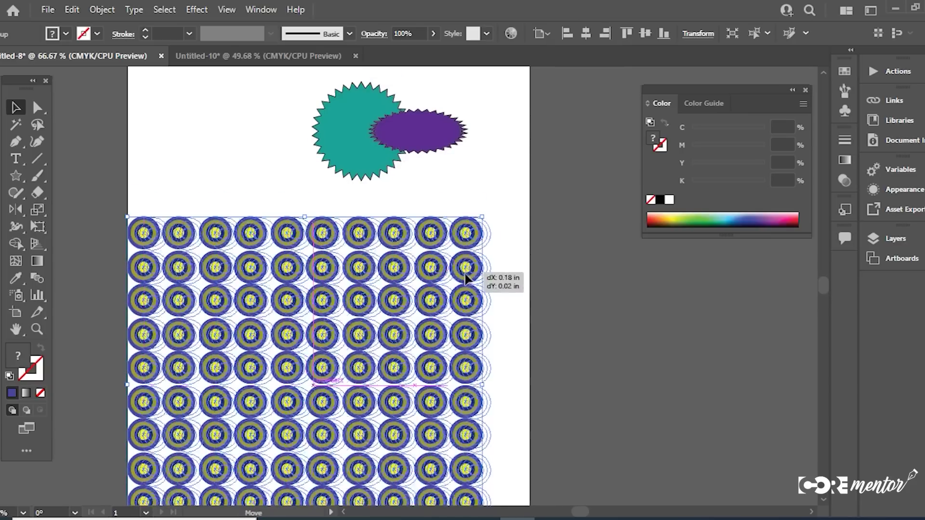
{"action": "left_click_drag", "start_coordinate": [472, 250], "coordinate": [495, 252]}
Move the teal starburst to the top left and enlarge it.
{"action": "left_click_drag", "start_coordinate": [463, 328], "coordinate": [460, 289]}
{"action": "scroll", "coordinate": [460, 290], "scroll_direction": "up", "scroll_amount": 2}
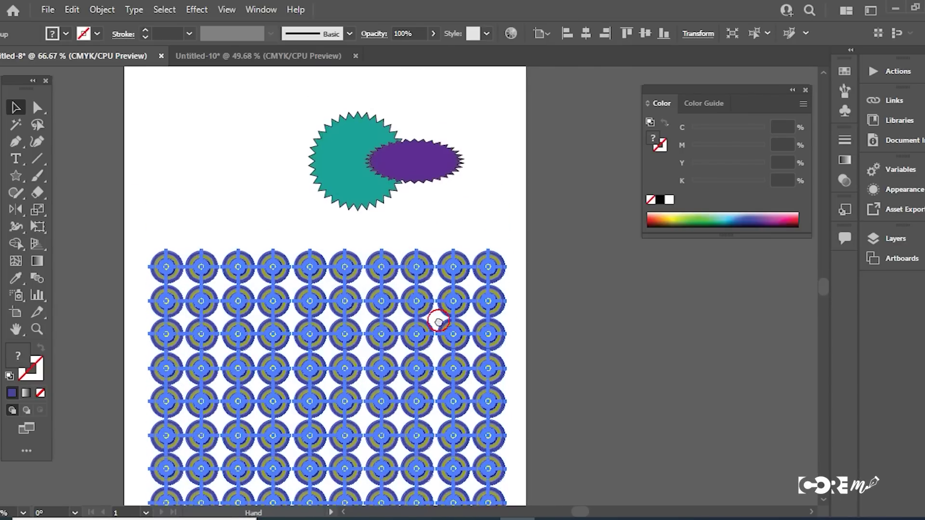
{"action": "key", "text": "ctrl+z"}
{"action": "left_click_drag", "start_coordinate": [355, 169], "coordinate": [188, 147]}
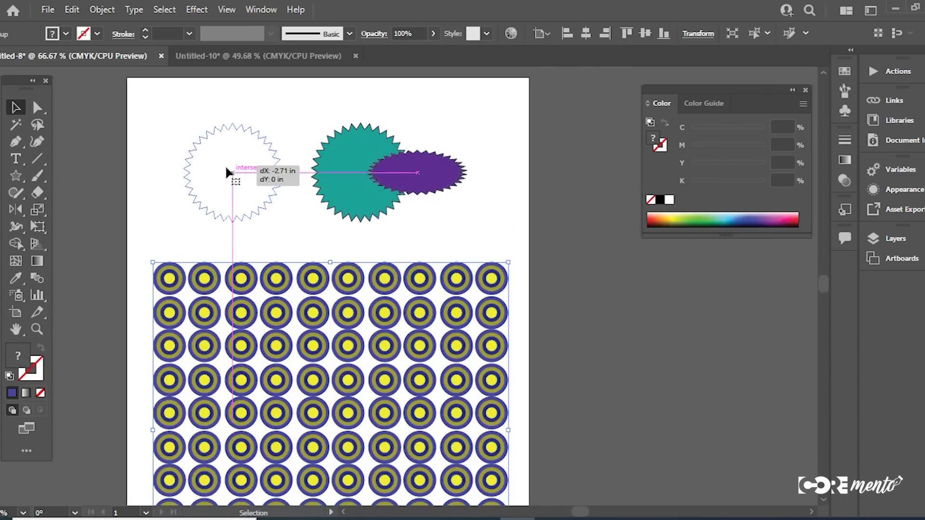
{"action": "left_click_drag", "start_coordinate": [237, 201], "coordinate": [268, 231]}
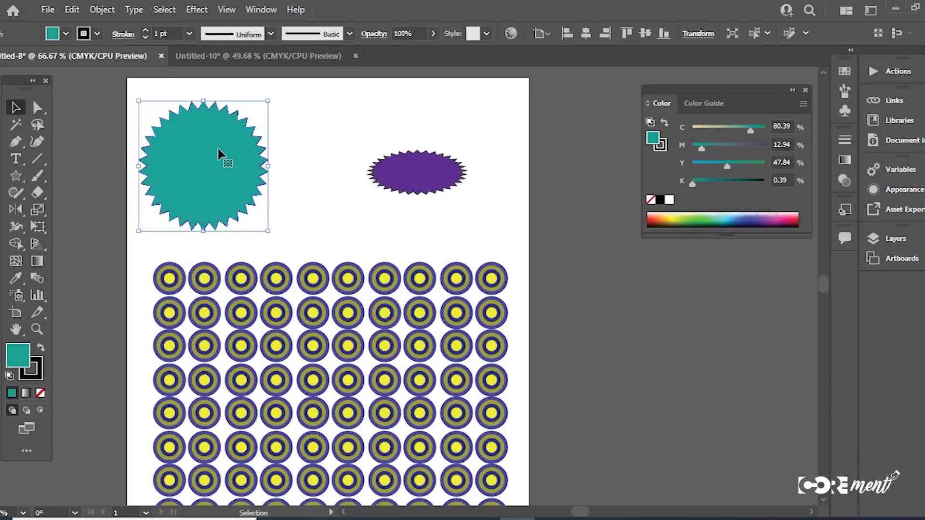
Lock everything except the teal starburst, then select and deselect it.
{"action": "left_click", "coordinate": [101, 9]}
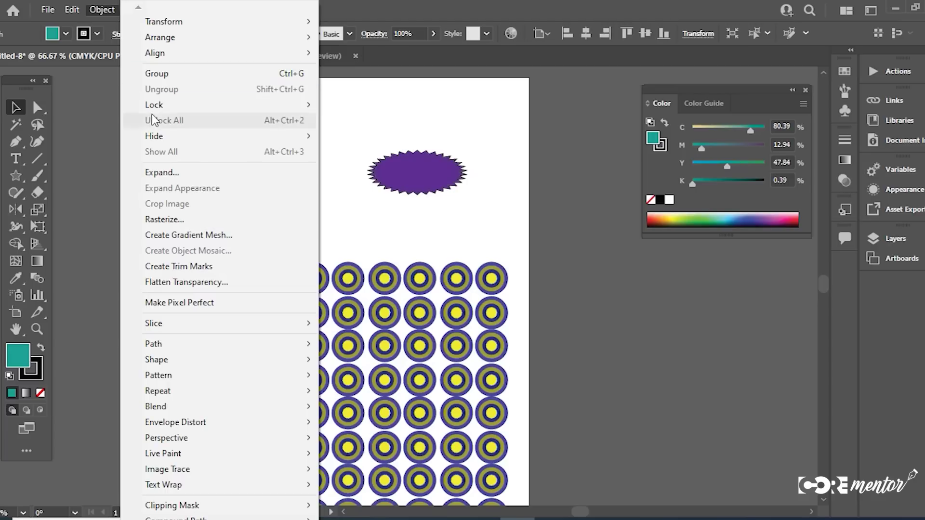
{"action": "mouse_move", "coordinate": [154, 106]}
{"action": "left_click", "coordinate": [457, 139]}
{"action": "left_click", "coordinate": [497, 155]}
{"action": "left_click", "coordinate": [228, 160]}
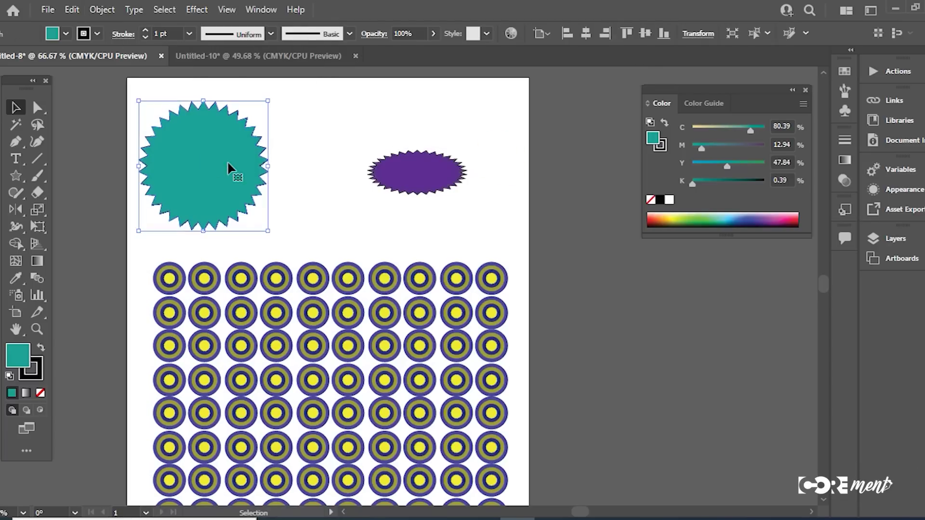
{"action": "key", "text": "a"}
{"action": "key", "text": "ctrl+shift+a"}
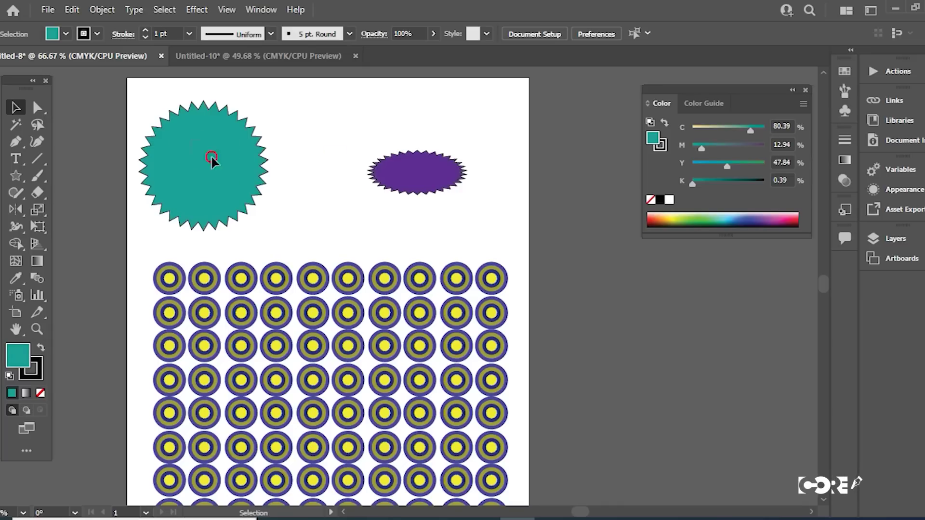
{"action": "left_click_drag", "start_coordinate": [168, 104], "coordinate": [193, 141]}
Move the purple starburst ellipse up and left, then select the circle grid.
{"action": "left_click_drag", "start_coordinate": [407, 180], "coordinate": [370, 164]}
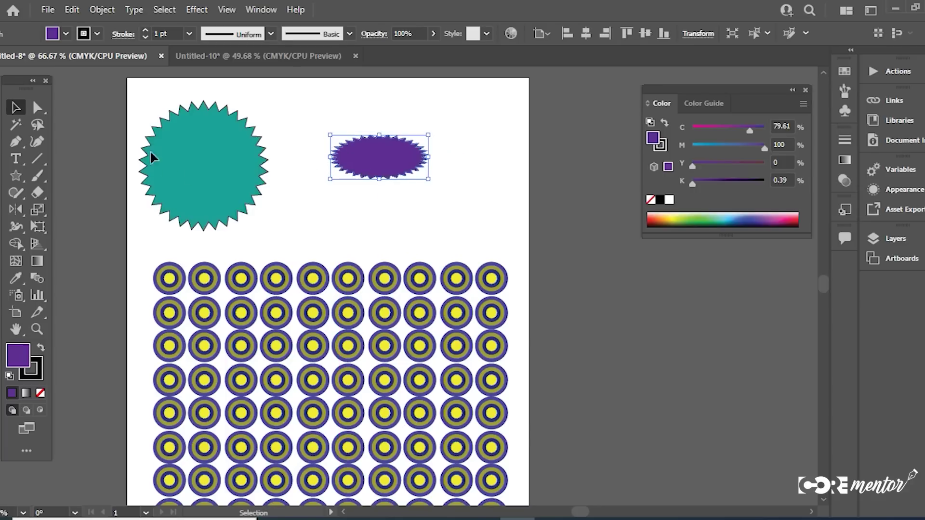
{"action": "key", "text": "ctrl+shift+a"}
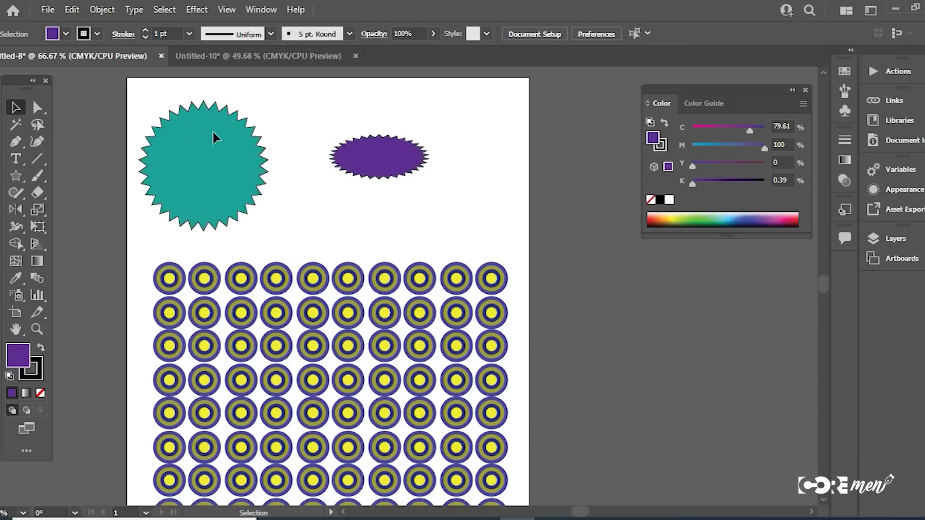
{"action": "left_click", "coordinate": [384, 162]}
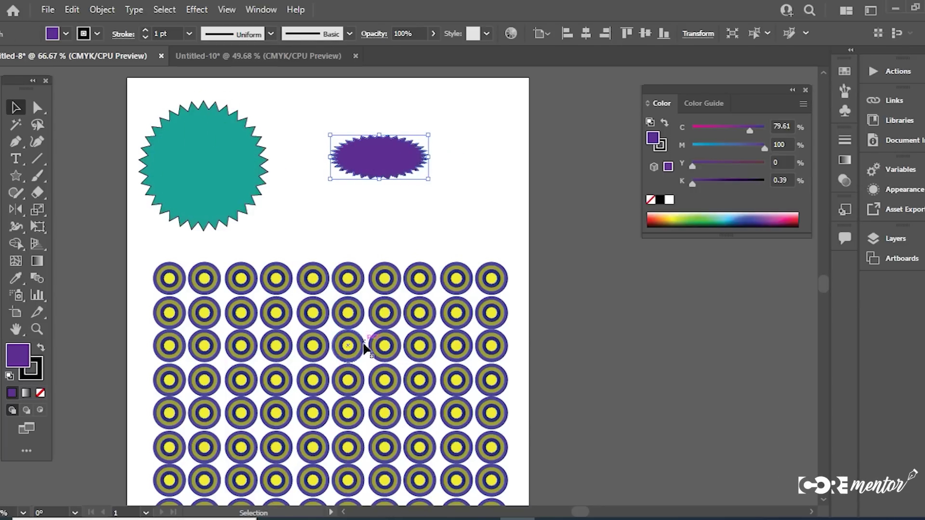
{"action": "scroll", "coordinate": [365, 346], "scroll_direction": "down", "scroll_amount": 4}
{"action": "left_click", "coordinate": [389, 263]}
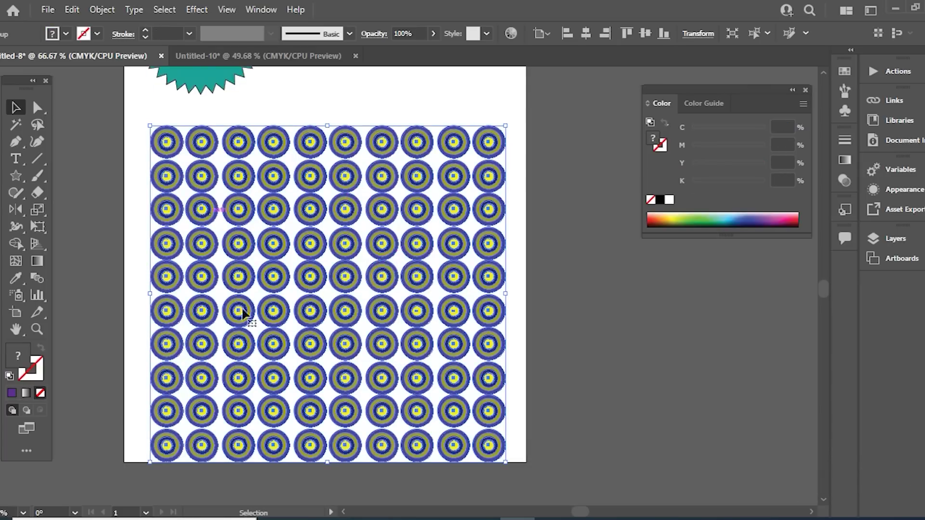
Raise the circle grid slightly and lower its opacity, first to 15%, then 28%.
{"action": "left_click_drag", "start_coordinate": [352, 287], "coordinate": [350, 276]}
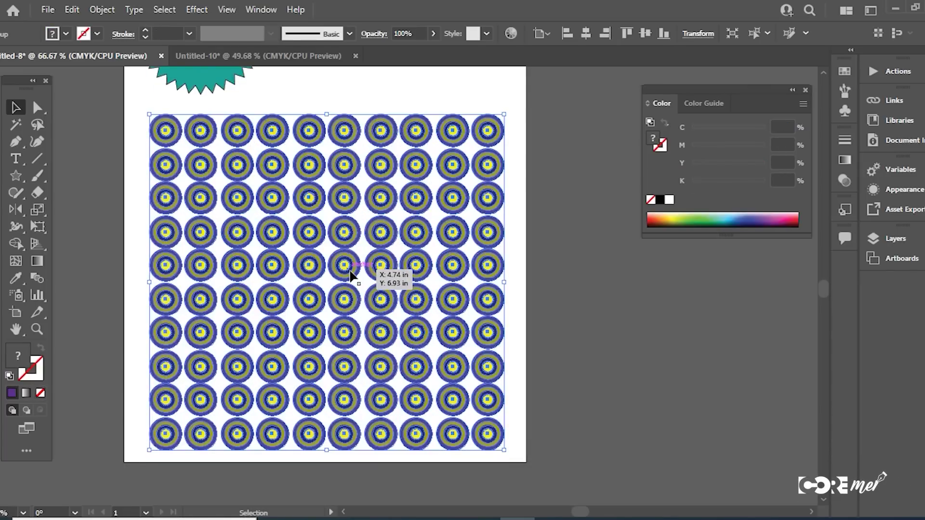
{"action": "left_click", "coordinate": [433, 34]}
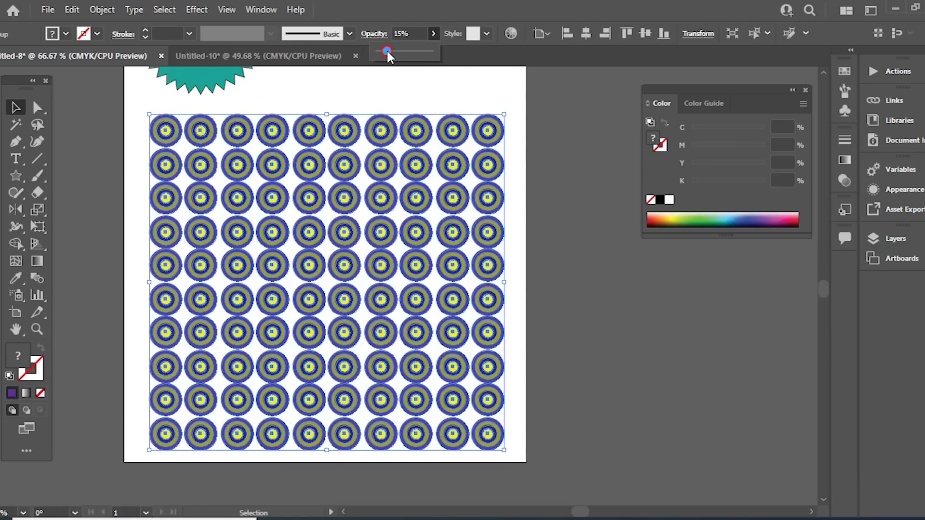
{"action": "left_click", "coordinate": [385, 51]}
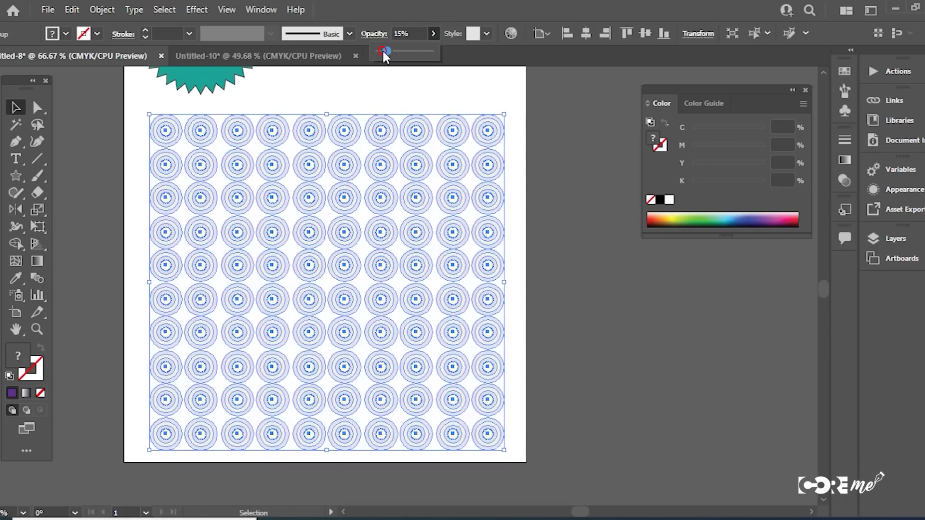
{"action": "left_click", "coordinate": [568, 171]}
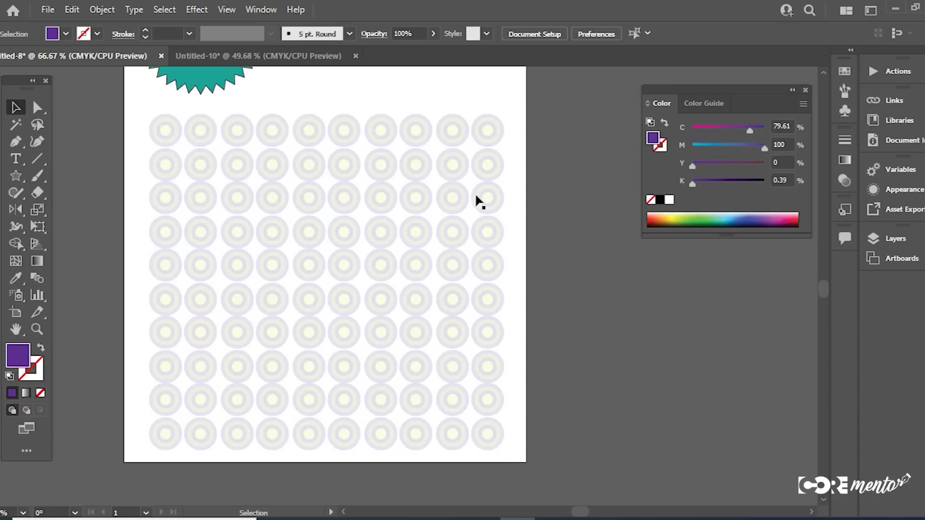
{"action": "left_click", "coordinate": [336, 204]}
{"action": "left_click", "coordinate": [434, 33]}
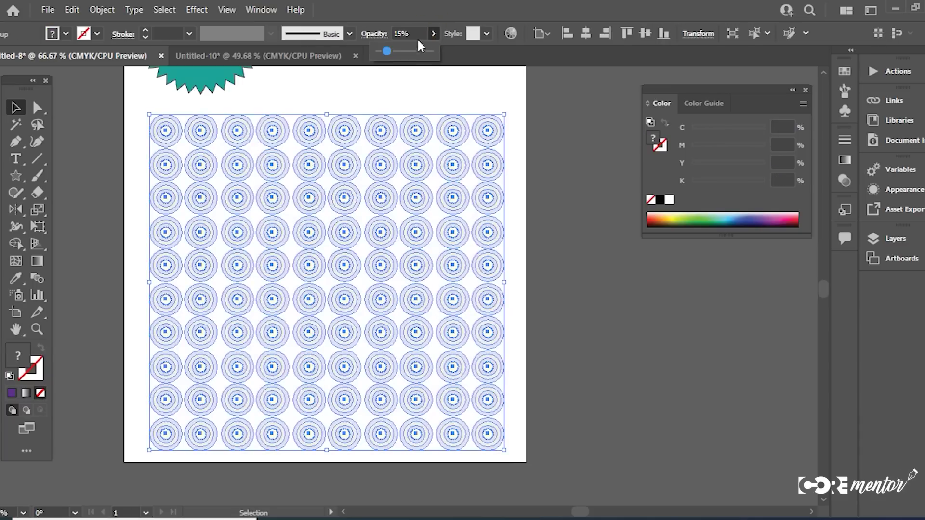
{"action": "left_click", "coordinate": [568, 174]}
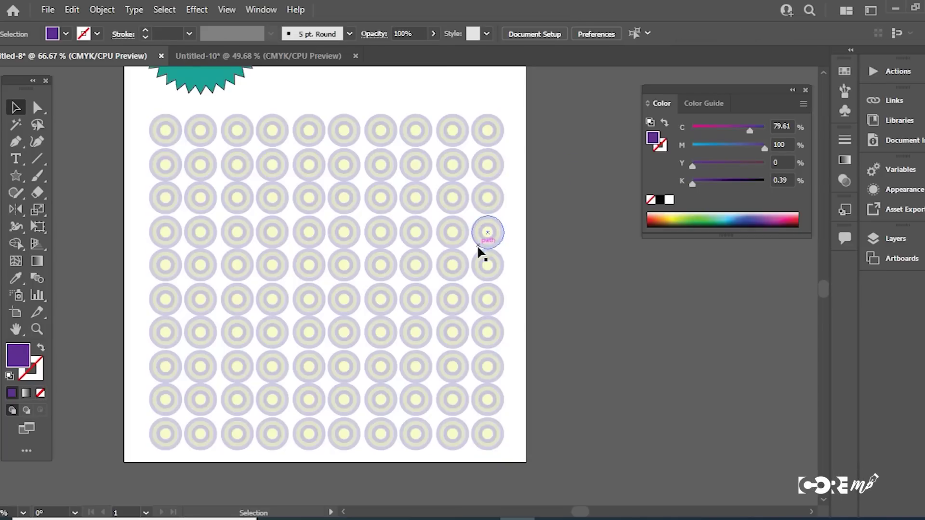
{"action": "left_click", "coordinate": [485, 237]}
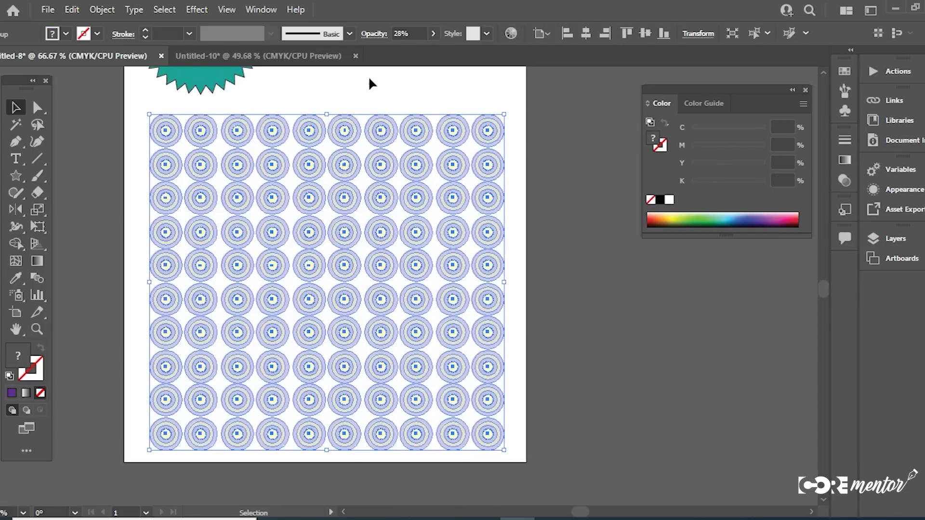
{"action": "scroll", "coordinate": [368, 76], "scroll_direction": "up", "scroll_amount": 3}
Move the purple starburst onto the circle grid and shift the grid left and down.
{"action": "left_click_drag", "start_coordinate": [368, 142], "coordinate": [320, 324]}
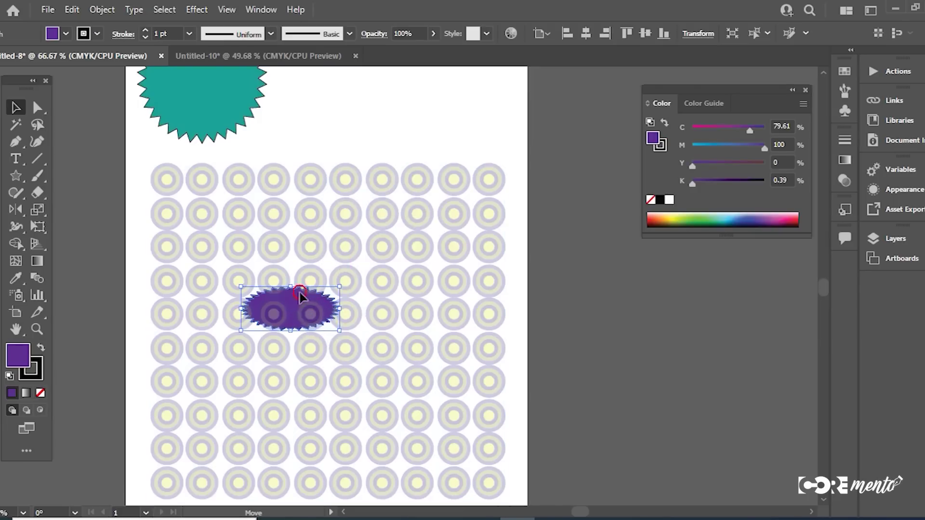
{"action": "left_click_drag", "start_coordinate": [299, 293], "coordinate": [354, 261]}
{"action": "left_click_drag", "start_coordinate": [361, 296], "coordinate": [346, 318]}
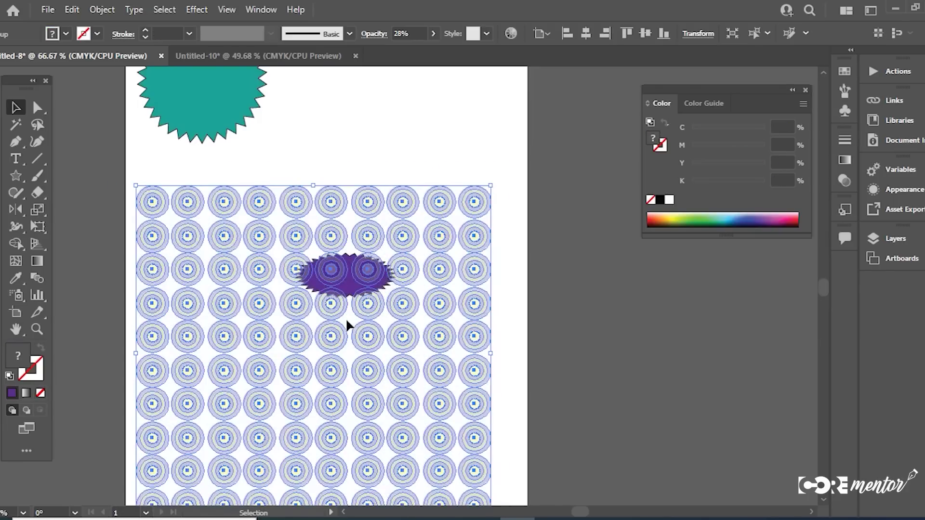
{"action": "key", "text": "a"}
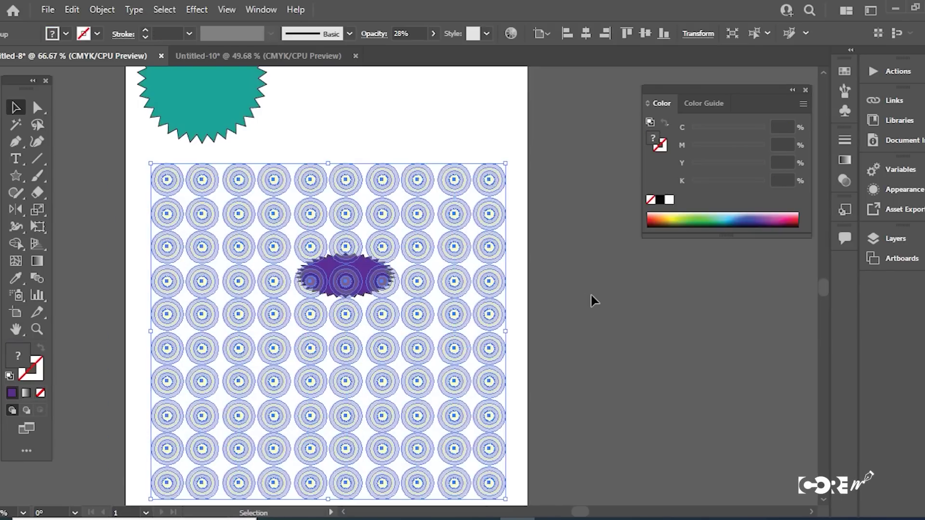
{"action": "left_click", "coordinate": [593, 300]}
{"action": "left_click", "coordinate": [305, 277]}
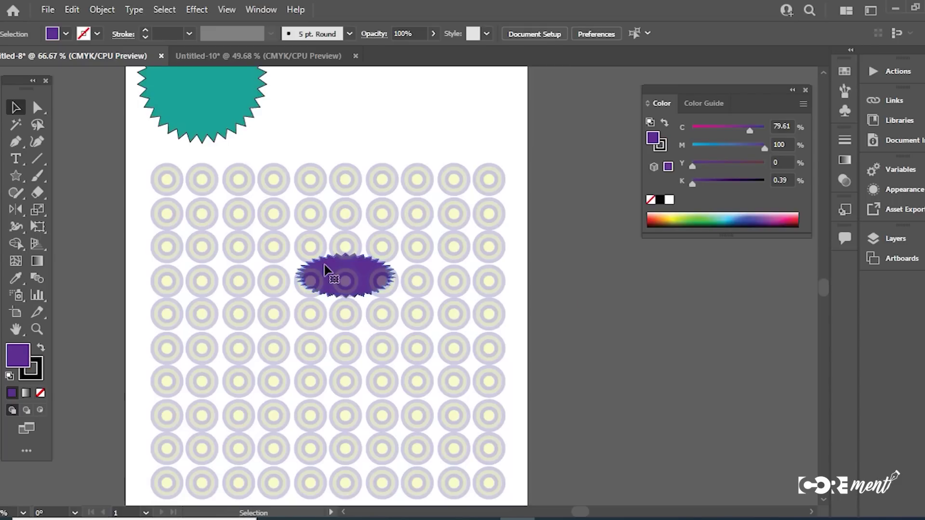
{"action": "left_click", "coordinate": [419, 175]}
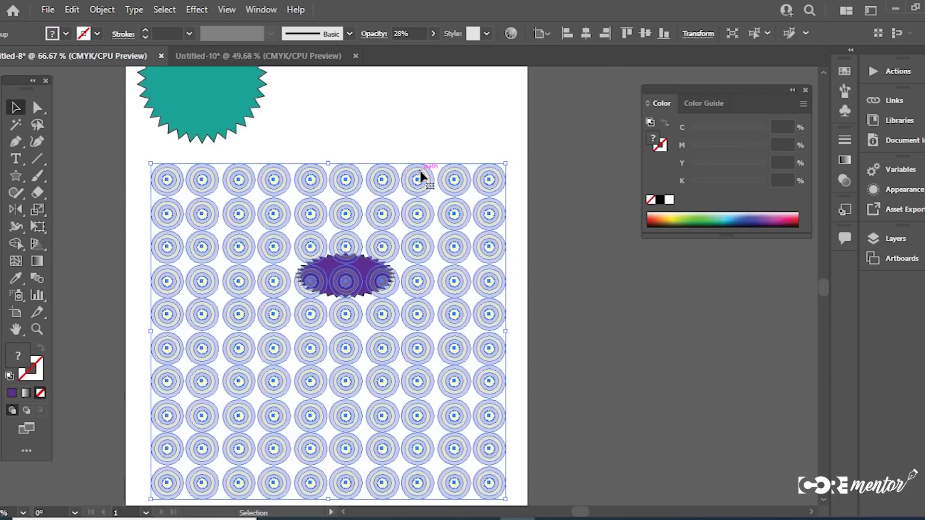
{"action": "key", "text": "ctrl+shift+a"}
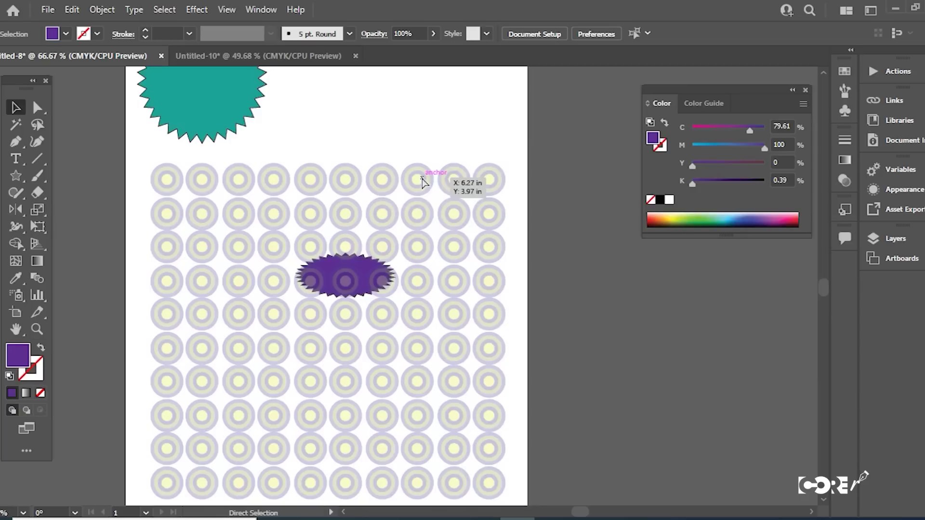
Copy the purple starburst into four scattered across the grid, then deselect everything.
{"action": "left_click_drag", "start_coordinate": [499, 246], "coordinate": [183, 487]}
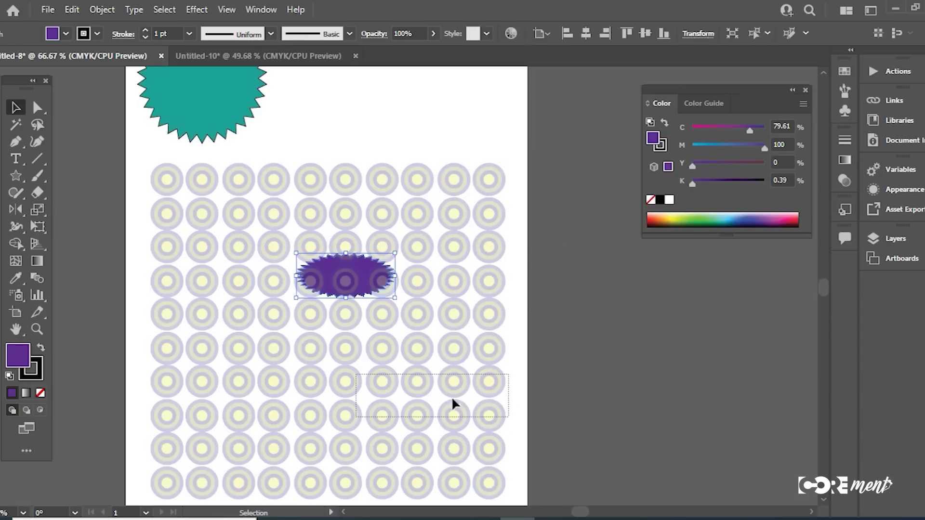
{"action": "mouse_move", "coordinate": [347, 271]}
{"action": "left_mouse_down"}
{"action": "mouse_move", "coordinate": [231, 256]}
{"action": "mouse_move", "coordinate": [305, 320]}
{"action": "mouse_move", "coordinate": [405, 222]}
{"action": "mouse_move", "coordinate": [462, 381]}
{"action": "left_mouse_up"}
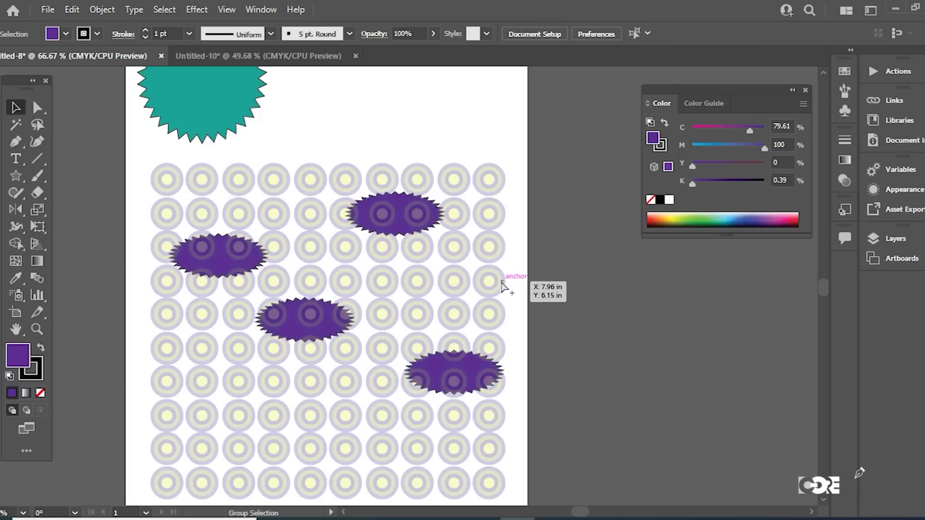
{"action": "key", "text": "ctrl+a"}
{"action": "left_click", "coordinate": [589, 322]}
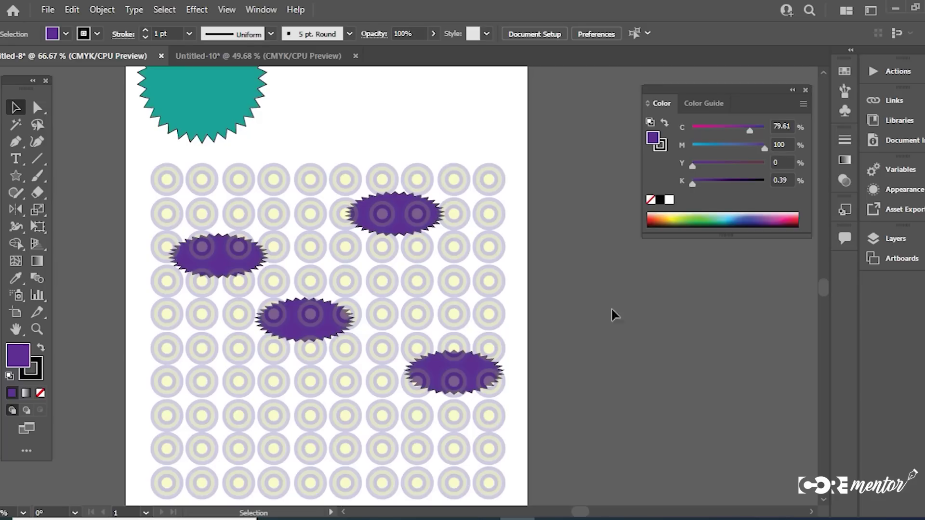
Zoom out, then select all the artwork and delete it.
{"action": "key", "text": "ctrl+minus"}
{"action": "key", "text": "ctrl+minus"}
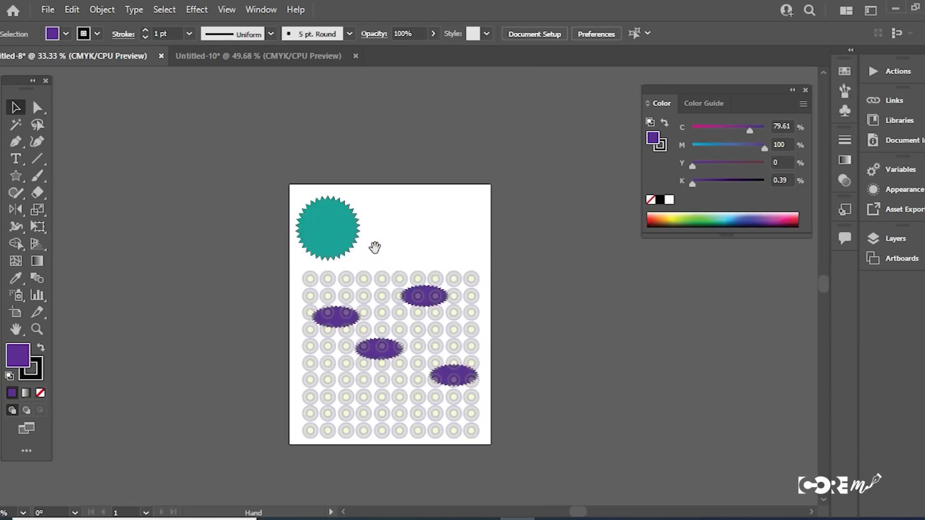
{"action": "left_click_drag", "start_coordinate": [398, 303], "coordinate": [374, 260]}
{"action": "scroll", "coordinate": [564, 130], "scroll_direction": "down", "scroll_amount": 1}
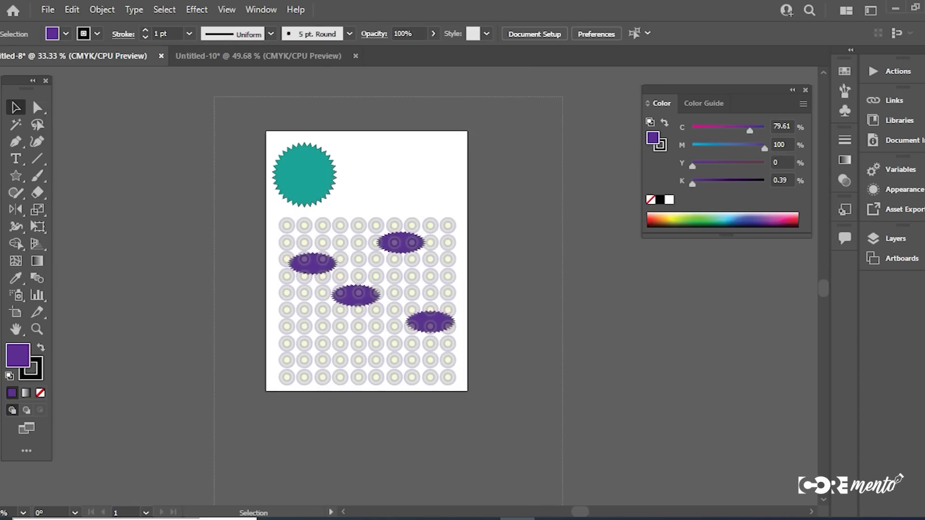
{"action": "key", "text": "ctrl+a"}
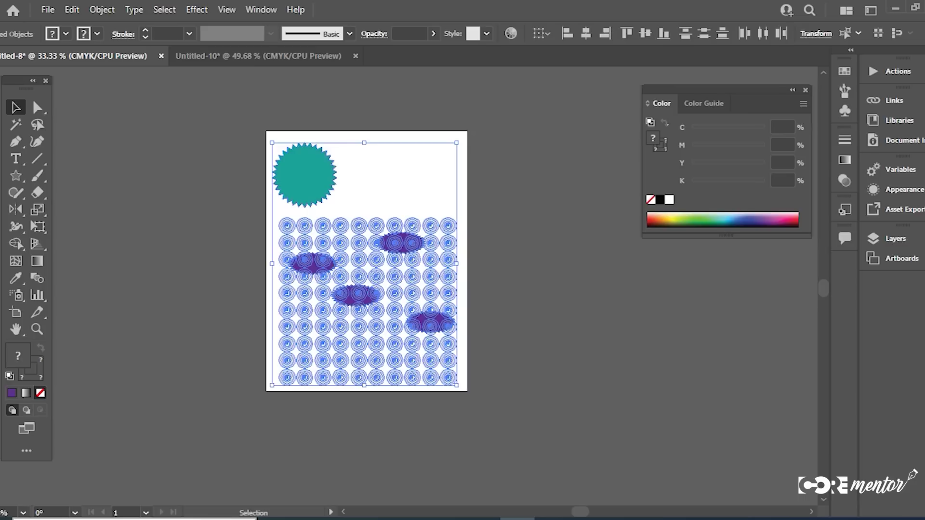
{"action": "key", "text": "Delete"}
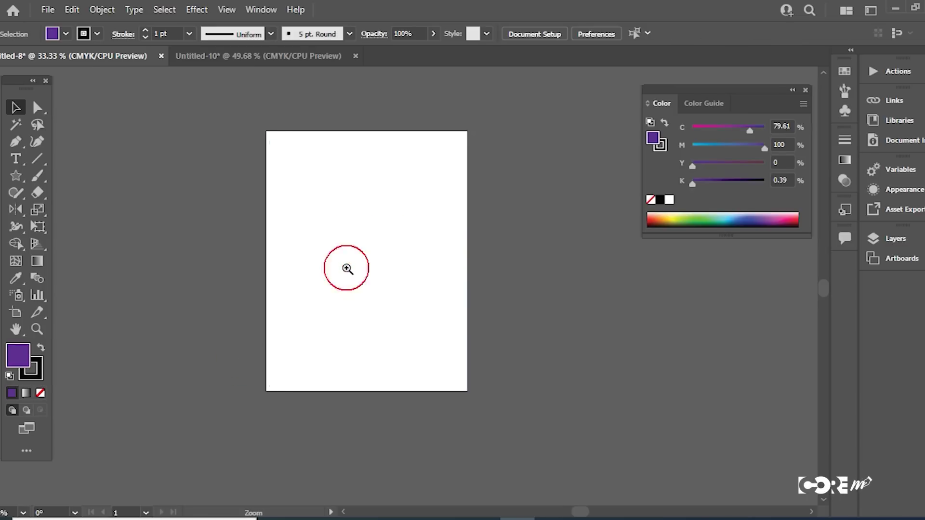
Zoom back in on the blank artboard and expand the eraser, scissors and knife tool group.
{"action": "left_click", "coordinate": [346, 270], "text": "ctrl"}
{"action": "left_click_drag", "start_coordinate": [376, 279], "coordinate": [297, 310]}
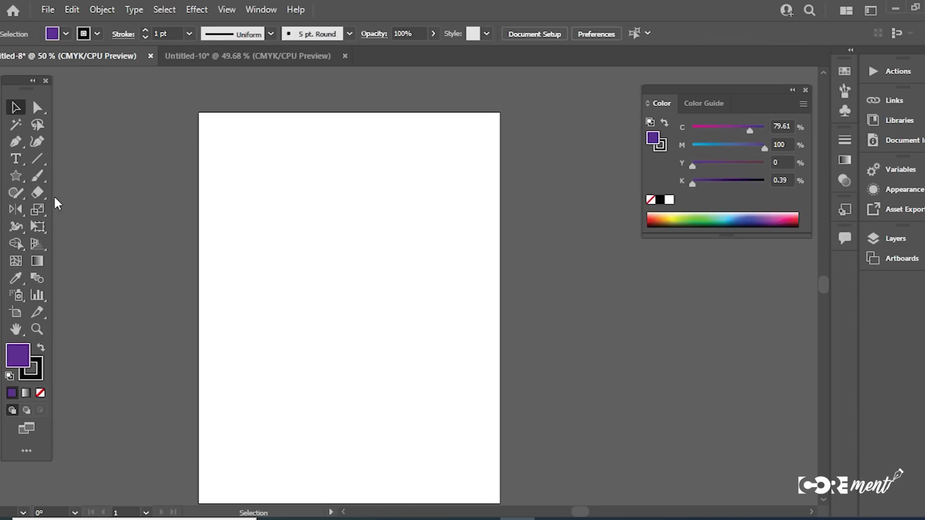
{"action": "left_click_drag", "start_coordinate": [42, 192], "coordinate": [182, 206]}
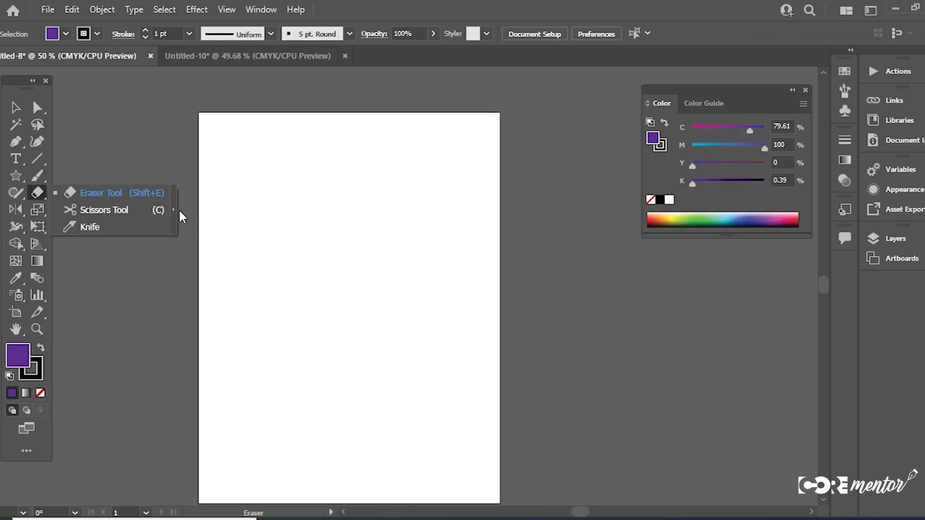
Tear off the eraser, scissors and knife tools as a floating panel and choose the Ellipse tool.
{"action": "left_click", "coordinate": [172, 207]}
{"action": "mouse_move", "coordinate": [67, 201]}
{"action": "left_mouse_down"}
{"action": "mouse_move", "coordinate": [118, 42]}
{"action": "mouse_move", "coordinate": [127, 114]}
{"action": "left_mouse_up"}
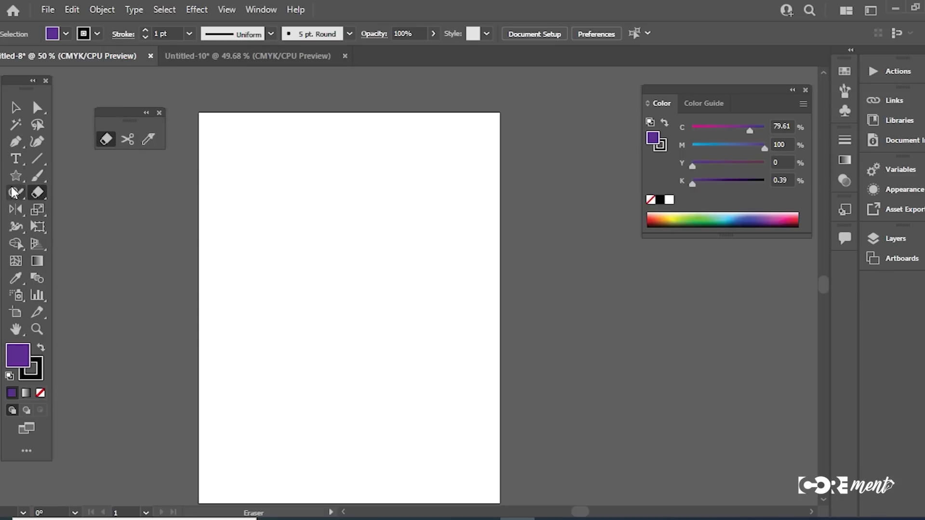
{"action": "left_click", "coordinate": [18, 174]}
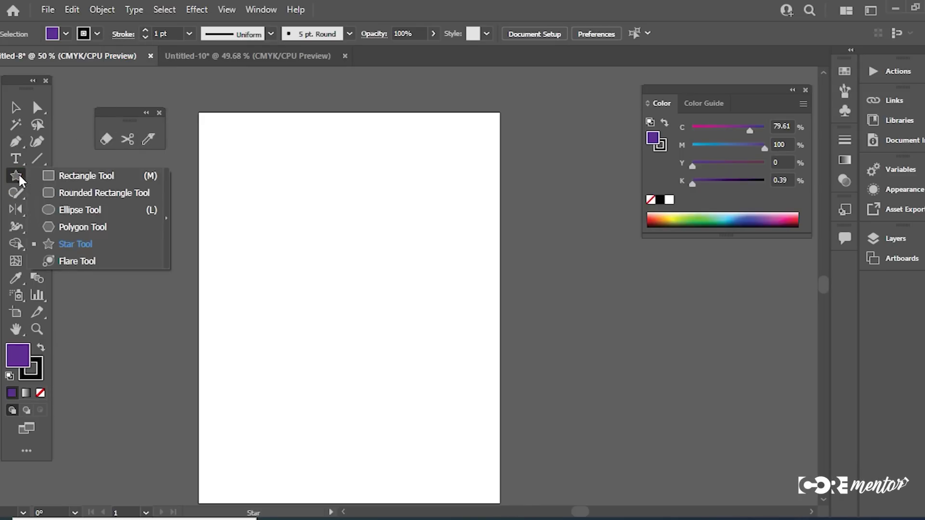
{"action": "left_click", "coordinate": [61, 210]}
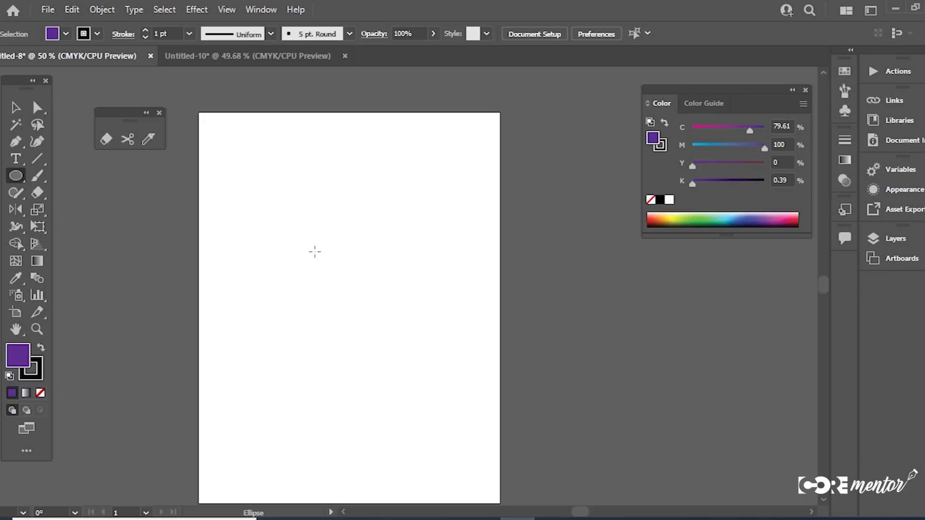
Draw a purple circle mid-page and move it up and left.
{"action": "left_click", "coordinate": [281, 236]}
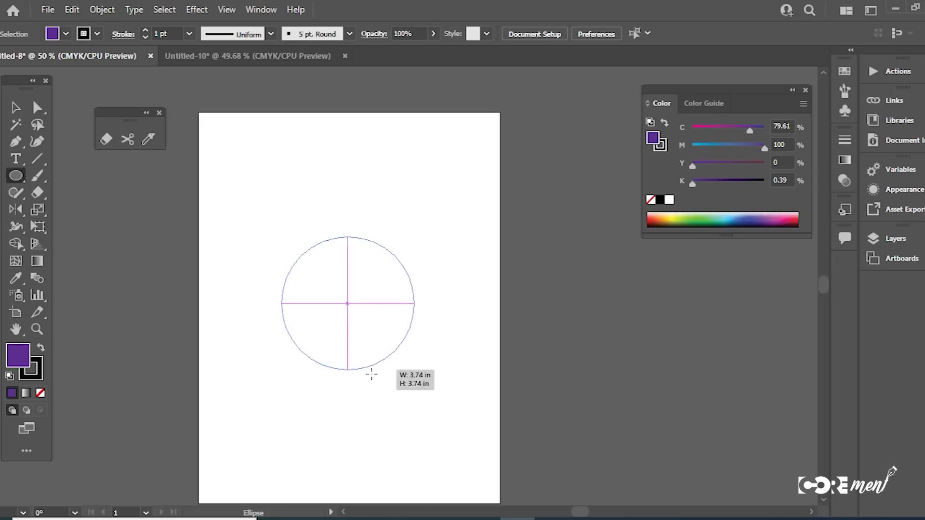
{"action": "left_click_drag", "start_coordinate": [281, 237], "coordinate": [421, 376]}
{"action": "left_click", "coordinate": [15, 109]}
{"action": "left_click_drag", "start_coordinate": [392, 337], "coordinate": [379, 249]}
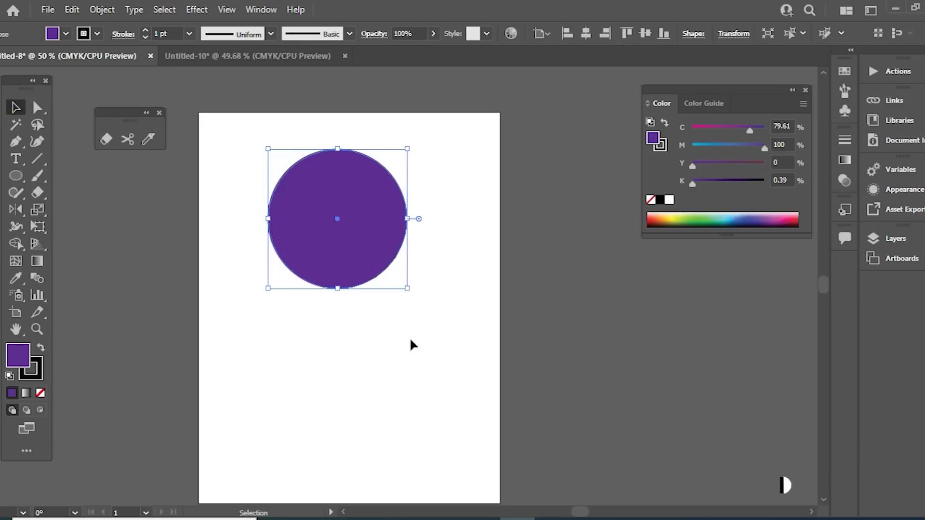
{"action": "left_click_drag", "start_coordinate": [127, 115], "coordinate": [127, 154]}
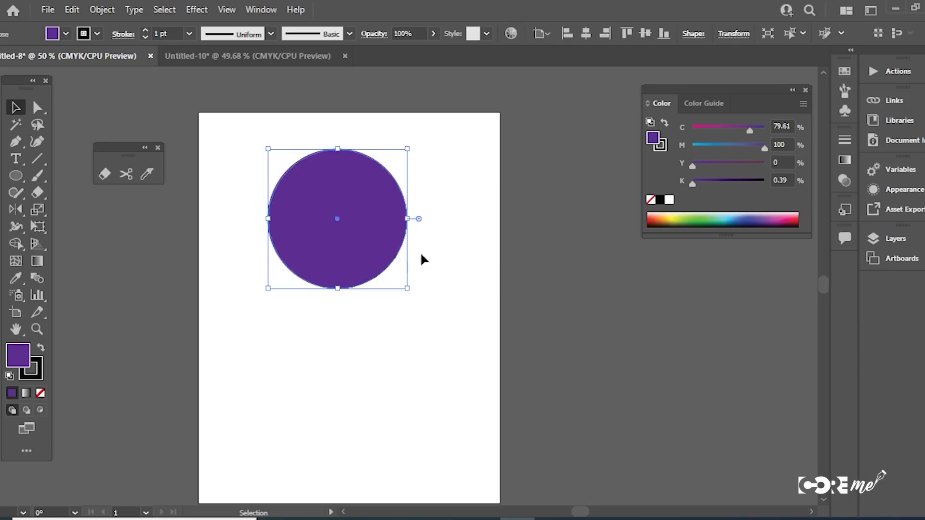
Stretch the circle sideways, shift it up-left, and squash it into a flat ellipse.
{"action": "left_click_drag", "start_coordinate": [407, 219], "coordinate": [486, 219]}
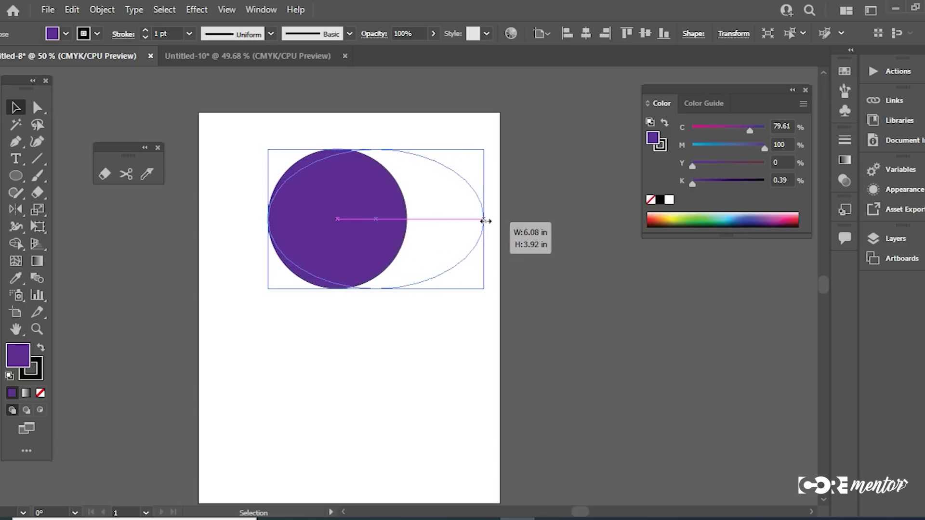
{"action": "left_click", "coordinate": [417, 239]}
{"action": "left_click_drag", "start_coordinate": [417, 240], "coordinate": [389, 228]}
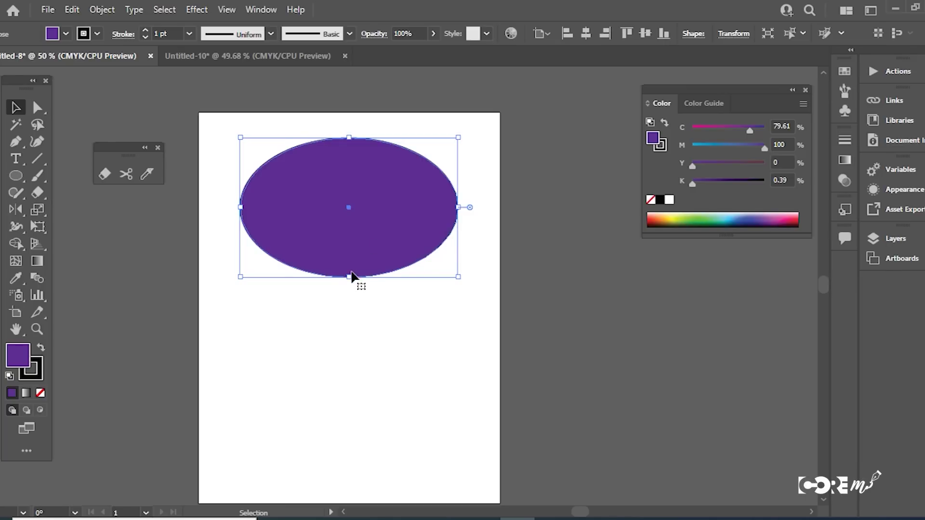
{"action": "left_click_drag", "start_coordinate": [350, 278], "coordinate": [351, 234]}
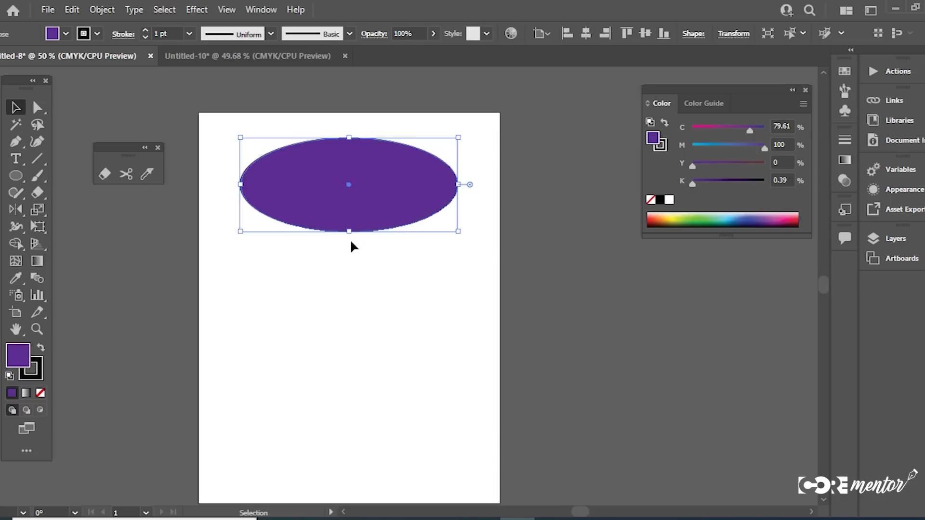
Erase a zigzag channel through the ellipse, test pulling the pieces apart, then undo the move.
{"action": "left_click", "coordinate": [103, 172]}
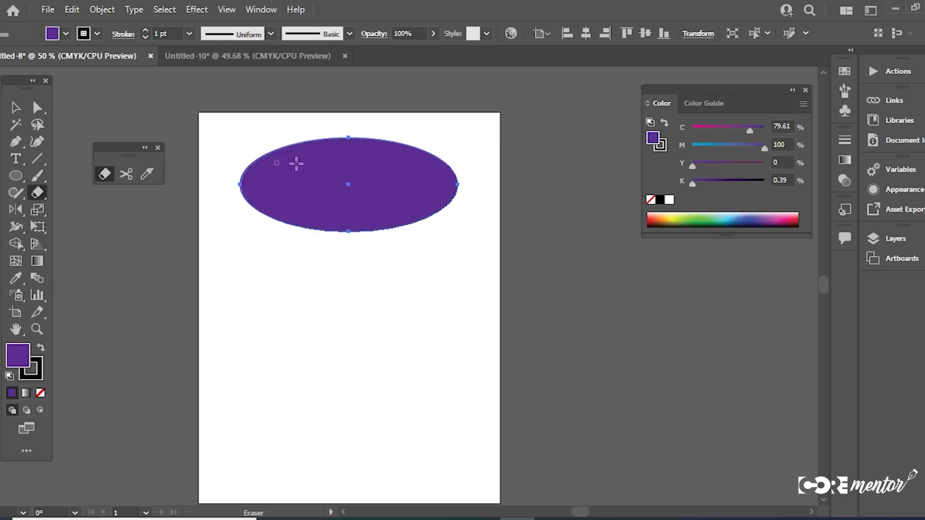
{"action": "left_click_drag", "start_coordinate": [297, 144], "coordinate": [391, 224]}
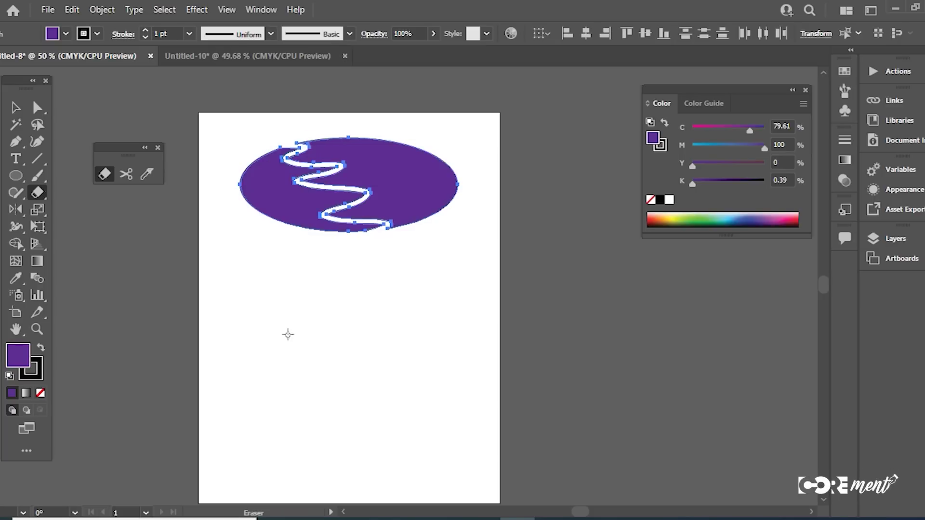
{"action": "left_click", "coordinate": [15, 107]}
{"action": "mouse_move", "coordinate": [463, 176]}
{"action": "left_mouse_down"}
{"action": "mouse_move", "coordinate": [438, 215]}
{"action": "mouse_move", "coordinate": [492, 169]}
{"action": "left_mouse_up"}
{"action": "left_click_drag", "start_coordinate": [285, 209], "coordinate": [255, 211]}
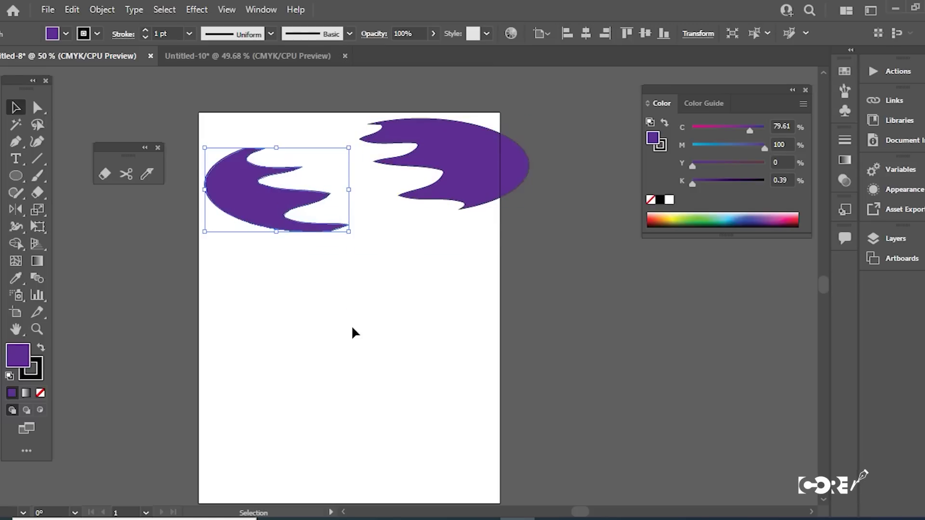
{"action": "key", "text": "a"}
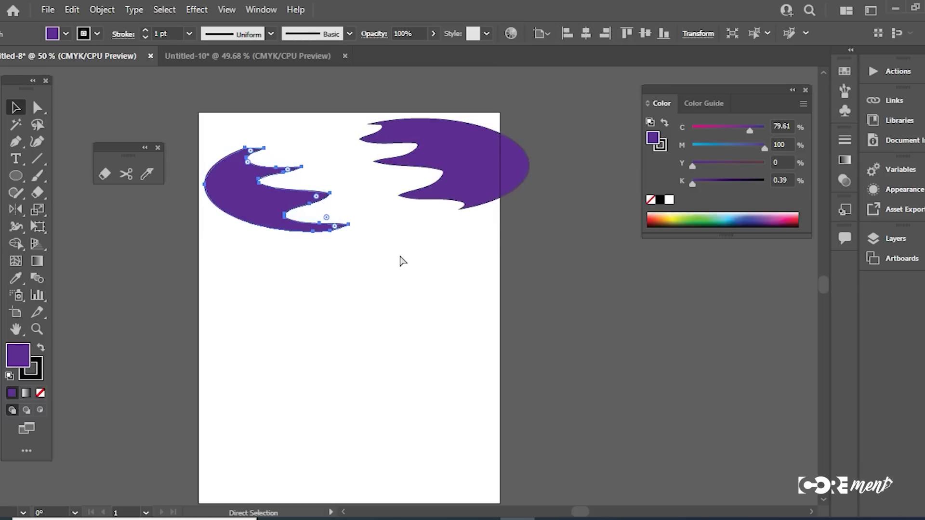
{"action": "key", "text": "ctrl+z"}
{"action": "key", "text": "ctrl+z"}
{"action": "key", "text": "ctrl+z"}
{"action": "key", "text": "ctrl+z"}
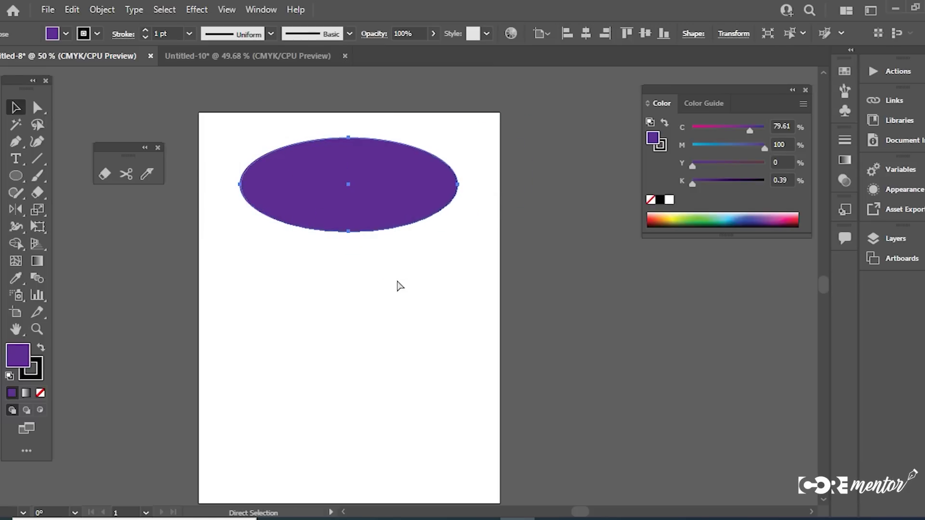
Erase two crossing diagonal cuts, test moving the wedges, then undo back to the zigzag ellipse.
{"action": "left_click", "coordinate": [104, 174]}
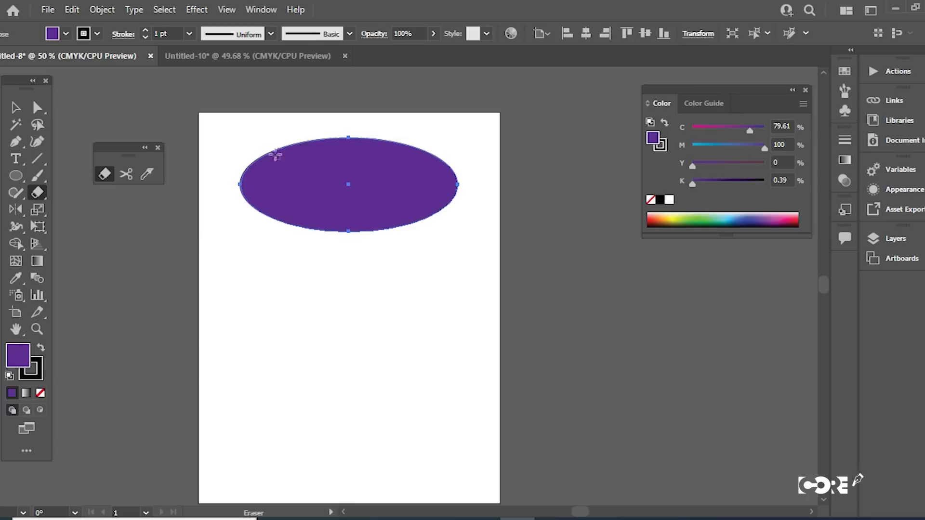
{"action": "left_click_drag", "start_coordinate": [291, 128], "coordinate": [458, 294]}
{"action": "left_click_drag", "start_coordinate": [427, 137], "coordinate": [154, 301]}
{"action": "key", "text": "v"}
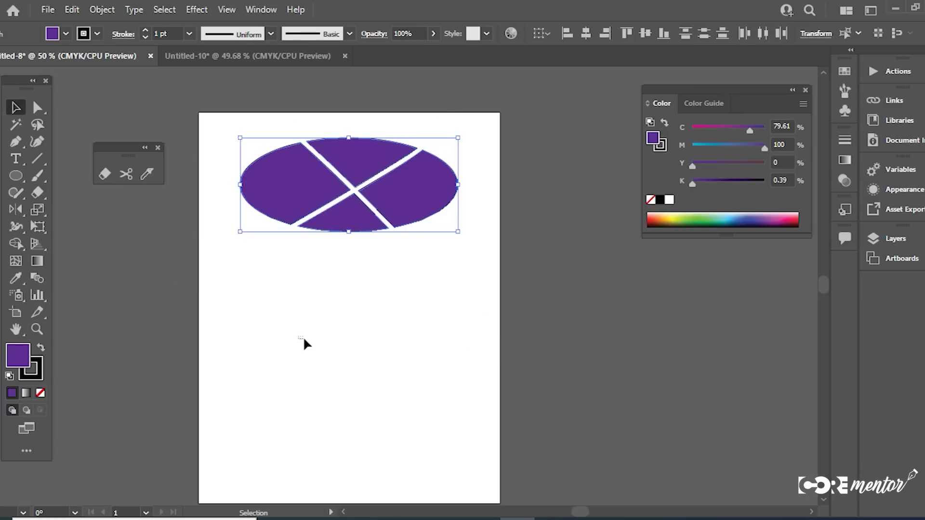
{"action": "left_click", "coordinate": [304, 344]}
{"action": "key", "text": "a"}
{"action": "mouse_move", "coordinate": [356, 212]}
{"action": "left_mouse_down"}
{"action": "mouse_move", "coordinate": [355, 309]}
{"action": "mouse_move", "coordinate": [355, 253]}
{"action": "left_mouse_up"}
{"action": "left_click_drag", "start_coordinate": [381, 162], "coordinate": [381, 149]}
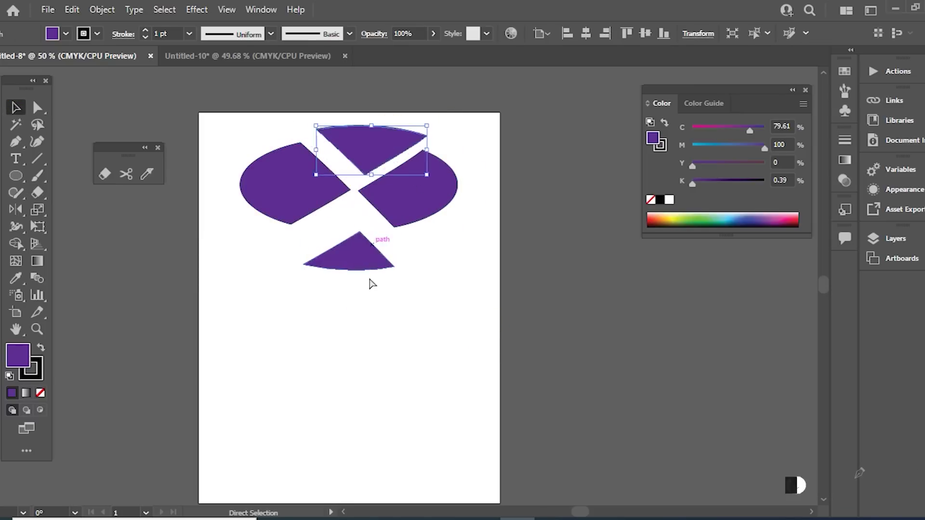
{"action": "key", "text": "ctrl+z"}
{"action": "key", "text": "ctrl+z"}
{"action": "key", "text": "ctrl+z"}
{"action": "key", "text": "ctrl+z"}
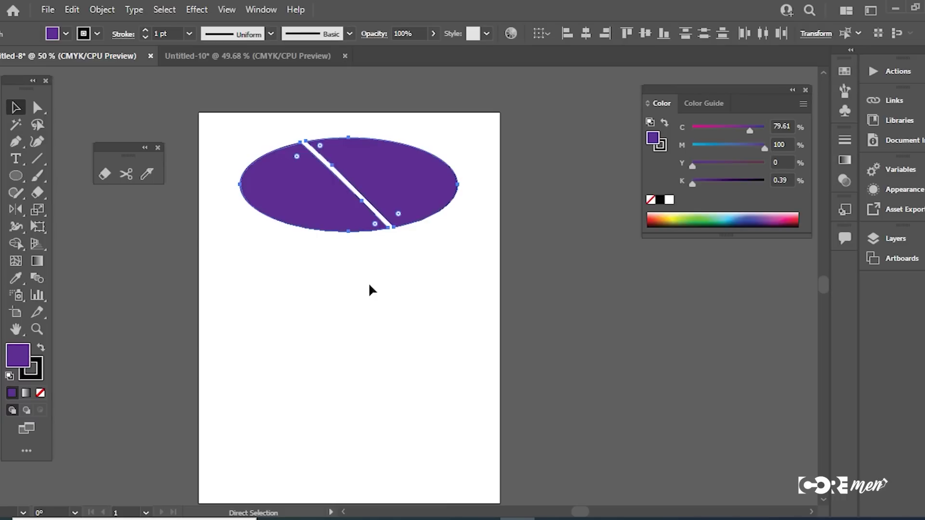
{"action": "key", "text": "ctrl+z"}
{"action": "key", "text": "v"}
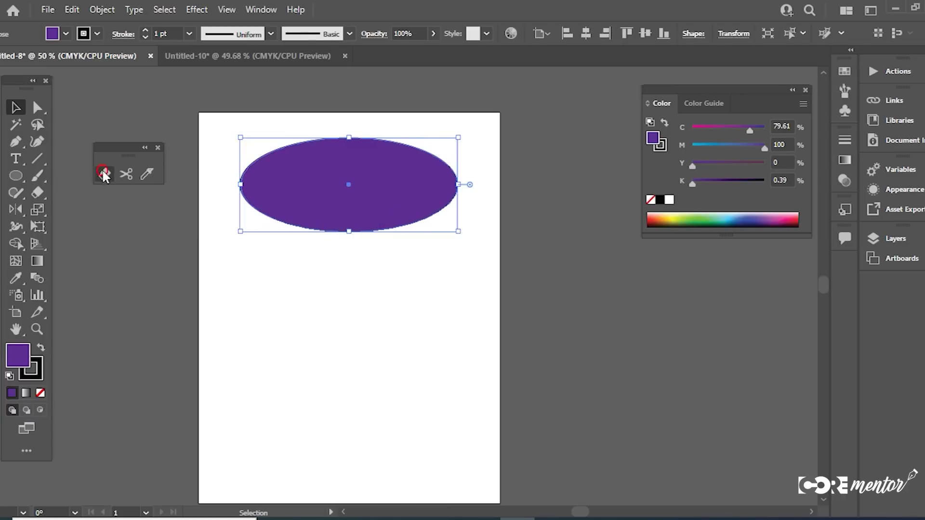
Erase a looping white path through the purple ellipse.
{"action": "left_click", "coordinate": [103, 174]}
{"action": "mouse_move", "coordinate": [284, 144]}
{"action": "left_mouse_down"}
{"action": "mouse_move", "coordinate": [324, 176]}
{"action": "mouse_move", "coordinate": [393, 175]}
{"action": "mouse_move", "coordinate": [377, 165]}
{"action": "mouse_move", "coordinate": [403, 230]}
{"action": "left_mouse_up"}
{"action": "left_click", "coordinate": [15, 107]}
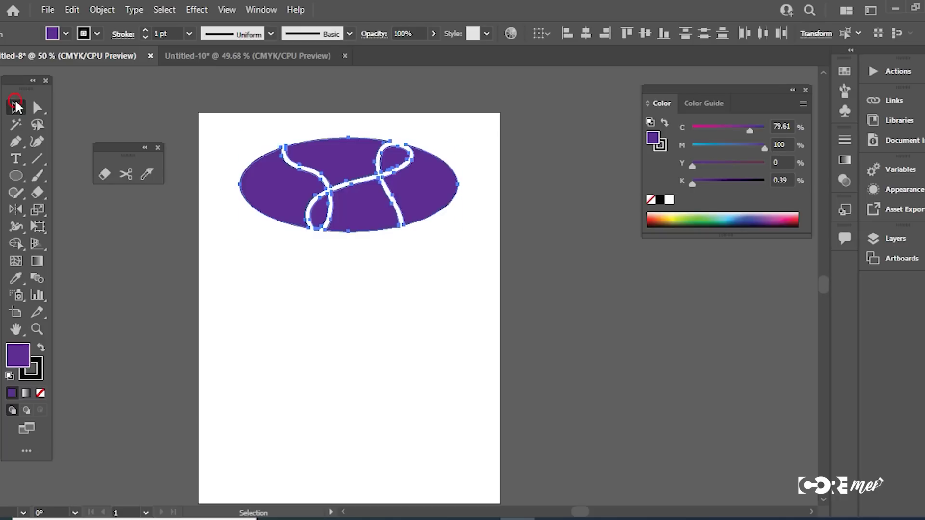
Draw a new ellipse below the purple one and colour it light yellow.
{"action": "left_click", "coordinate": [15, 176]}
{"action": "mouse_move", "coordinate": [263, 267]}
{"action": "left_mouse_down"}
{"action": "mouse_move", "coordinate": [381, 316]}
{"action": "mouse_move", "coordinate": [448, 365]}
{"action": "left_mouse_up"}
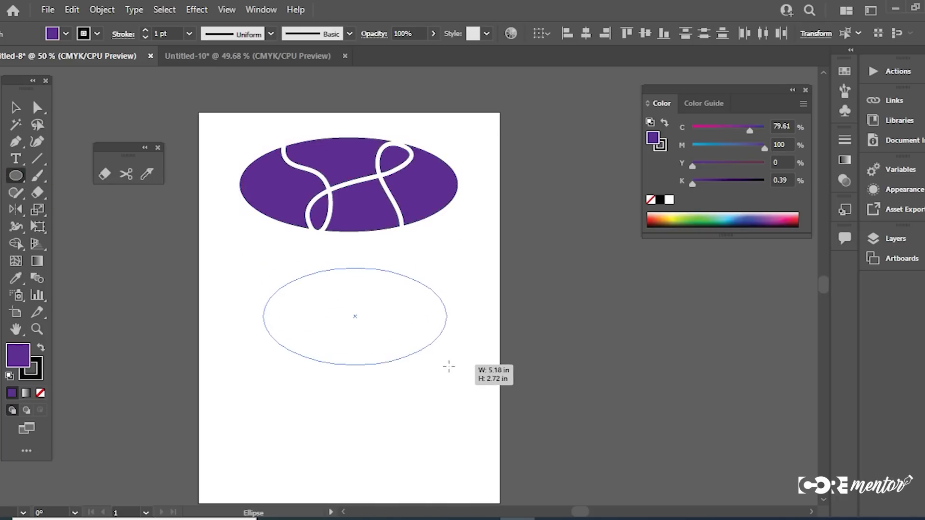
{"action": "left_click_drag", "start_coordinate": [673, 222], "coordinate": [671, 217]}
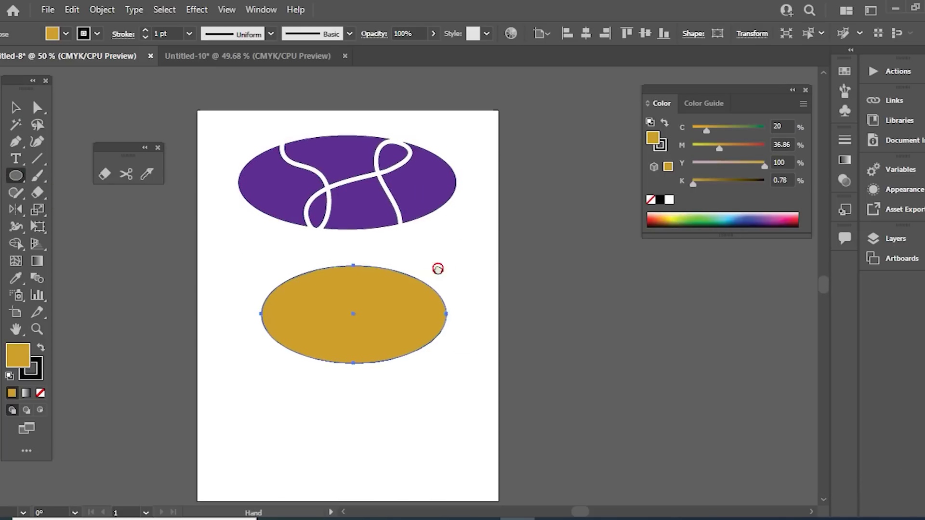
{"action": "scroll", "coordinate": [549, 206], "scroll_direction": "down", "scroll_amount": 2}
{"action": "left_click", "coordinate": [675, 215]}
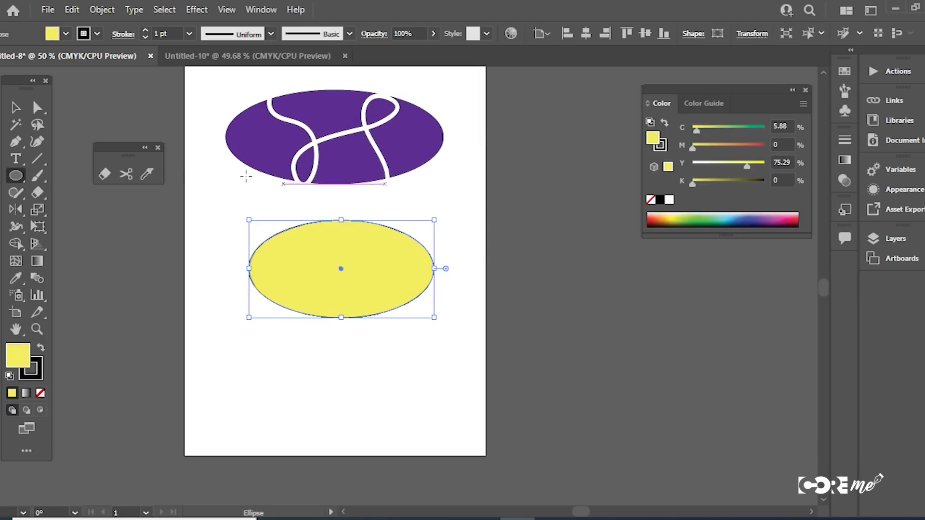
Give the lower ellipse a red outline, swap it to the fill, and set the stroke to None.
{"action": "left_click", "coordinate": [126, 174]}
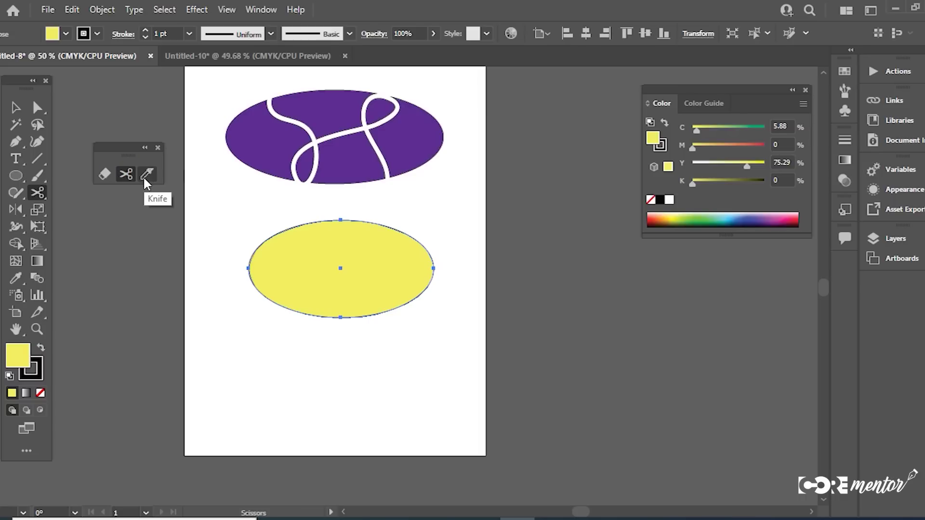
{"action": "left_click", "coordinate": [38, 376]}
{"action": "left_click", "coordinate": [41, 393]}
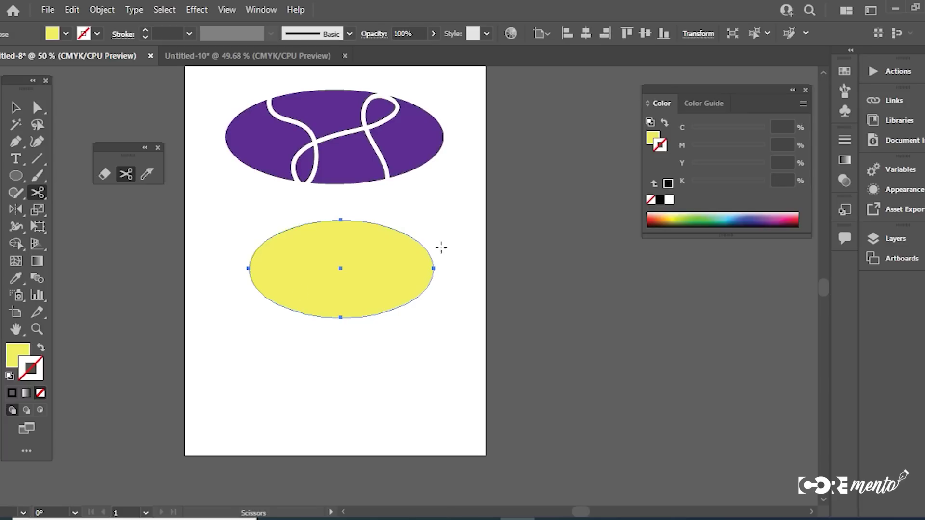
{"action": "left_click", "coordinate": [797, 217]}
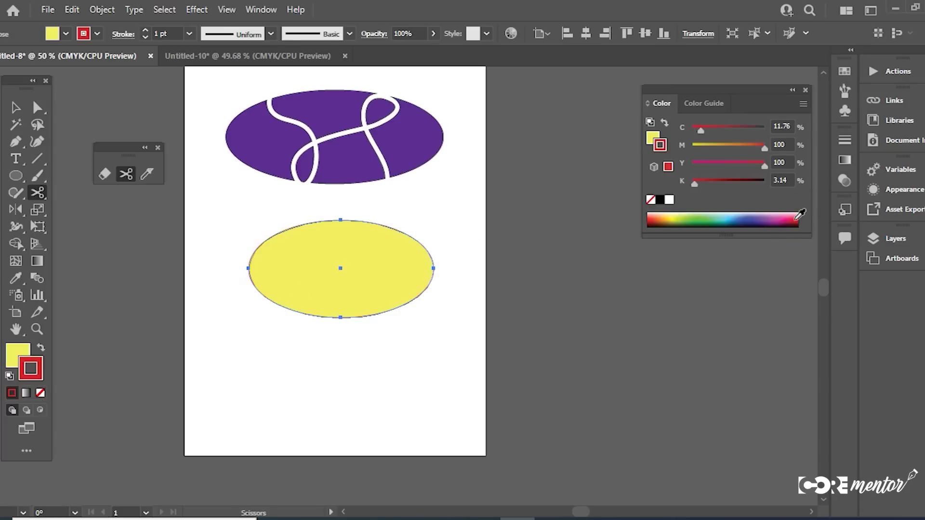
{"action": "left_click", "coordinate": [41, 349]}
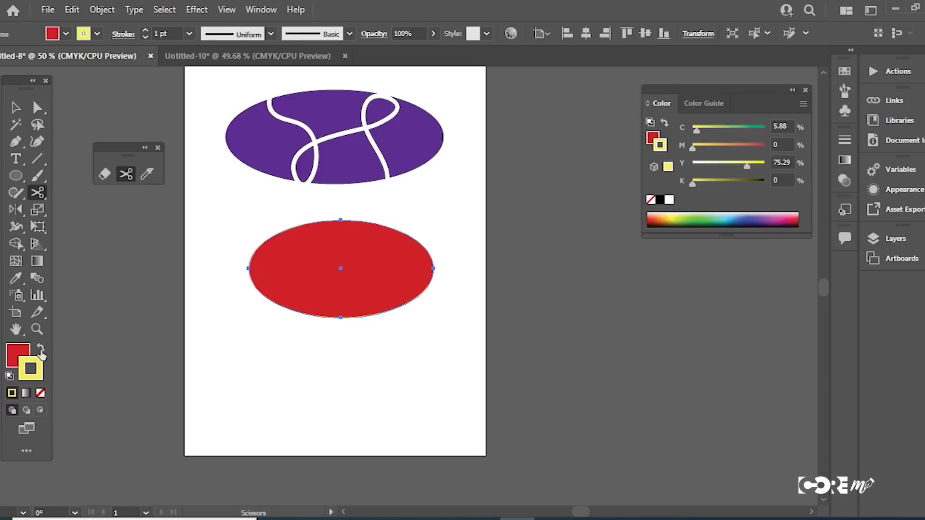
{"action": "left_click", "coordinate": [41, 393]}
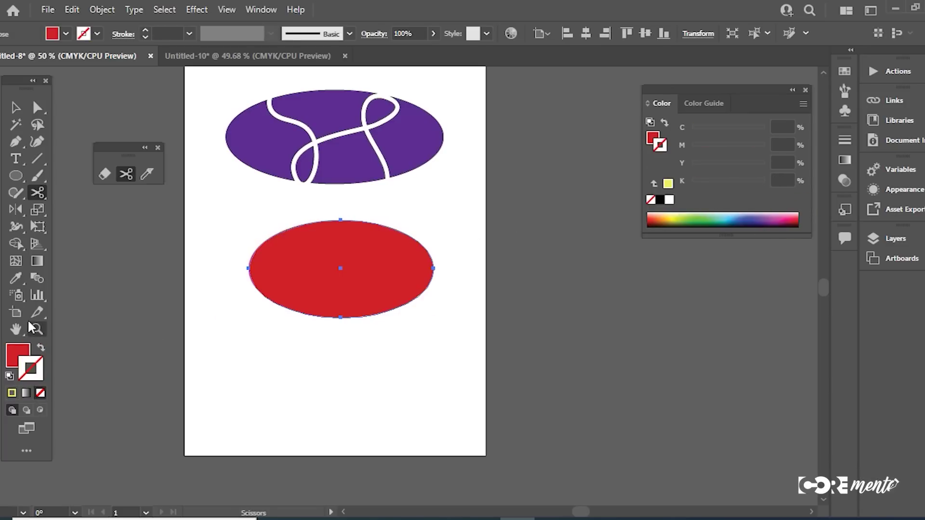
{"action": "left_click", "coordinate": [18, 352]}
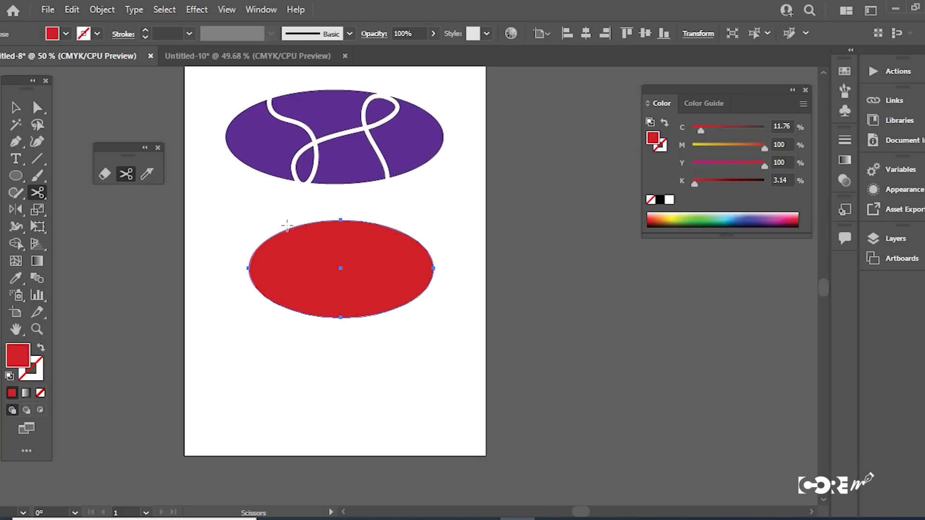
{"action": "key", "text": "ctrl+="}
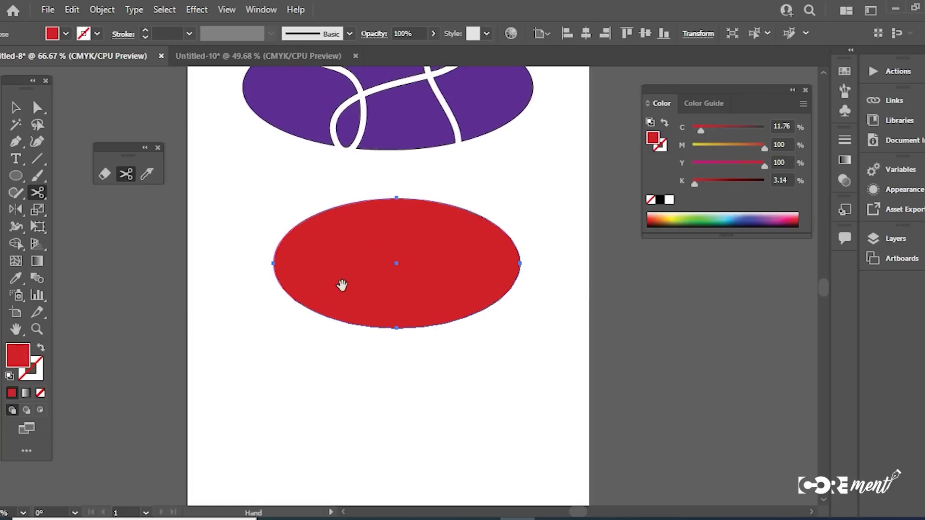
{"action": "left_click_drag", "start_coordinate": [341, 283], "coordinate": [347, 266]}
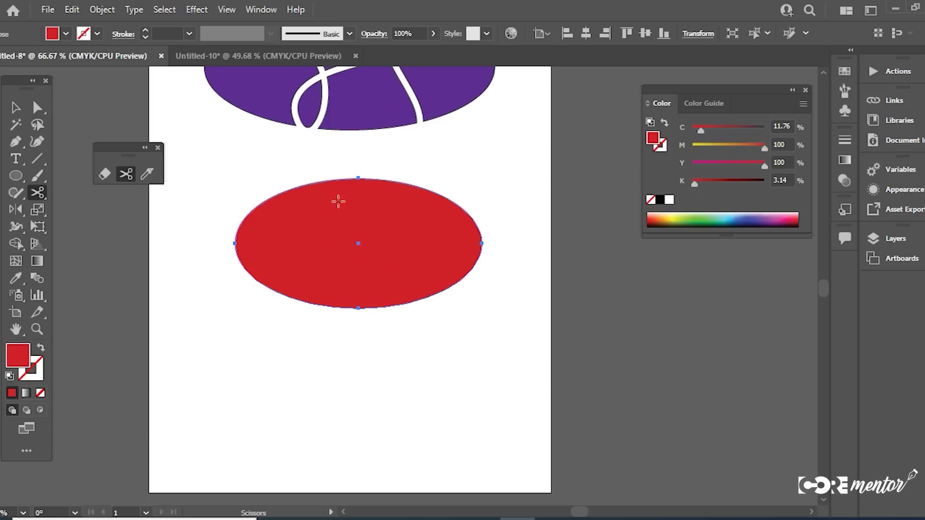
{"action": "left_click", "coordinate": [322, 184]}
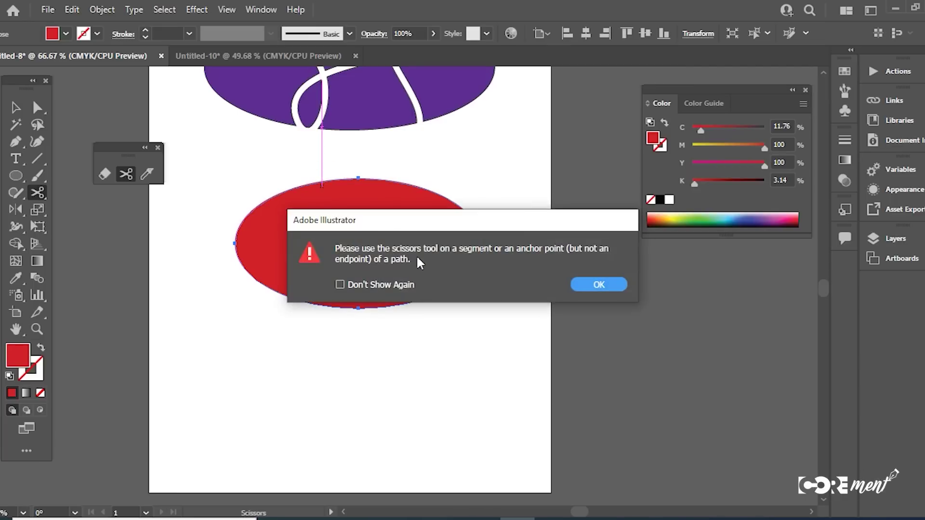
{"action": "left_click", "coordinate": [594, 281]}
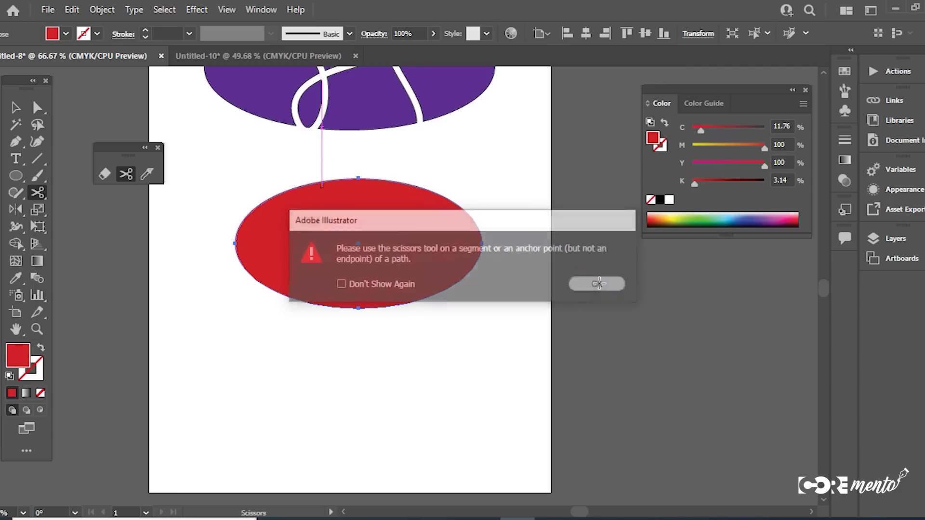
{"action": "left_click", "coordinate": [305, 175]}
{"action": "left_click", "coordinate": [593, 284]}
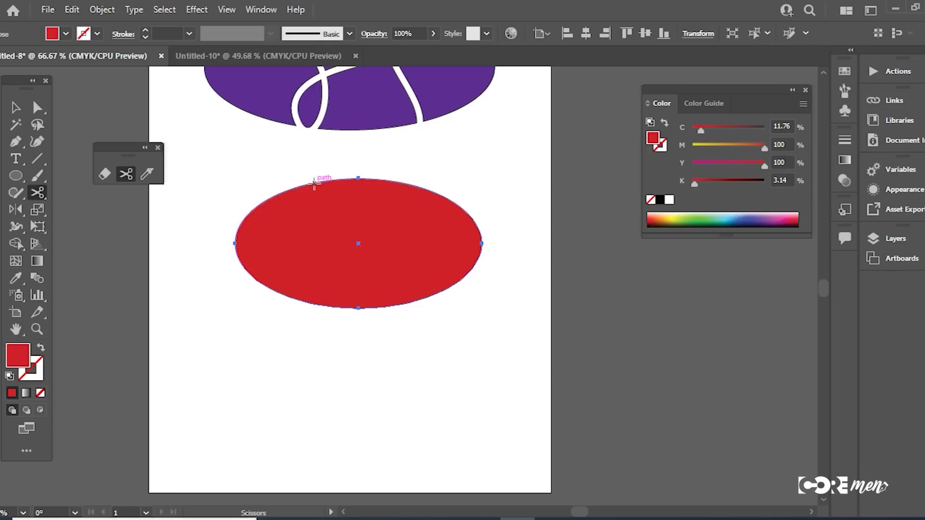
{"action": "left_click", "coordinate": [314, 183]}
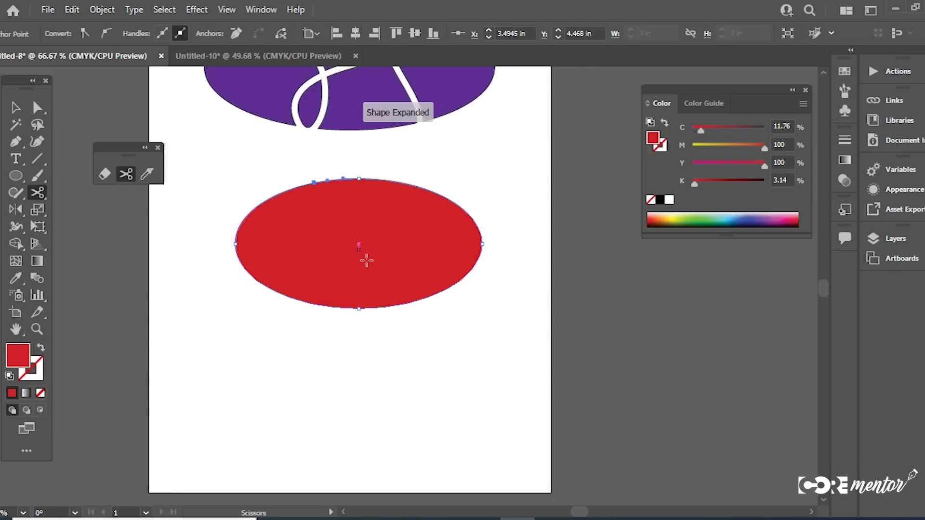
{"action": "left_click", "coordinate": [394, 306]}
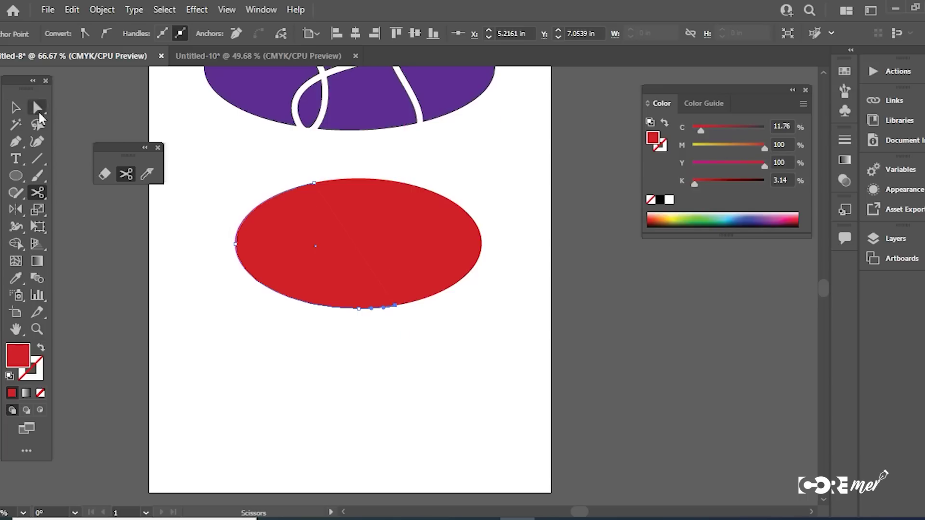
{"action": "left_click", "coordinate": [15, 107]}
{"action": "left_click", "coordinate": [367, 248]}
{"action": "left_click_drag", "start_coordinate": [428, 256], "coordinate": [481, 248]}
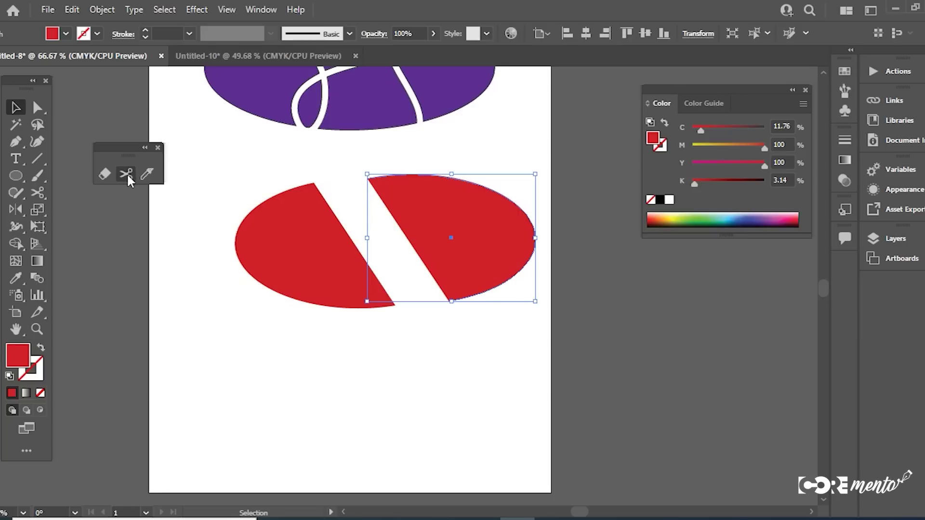
{"action": "key", "text": "ctrl+z"}
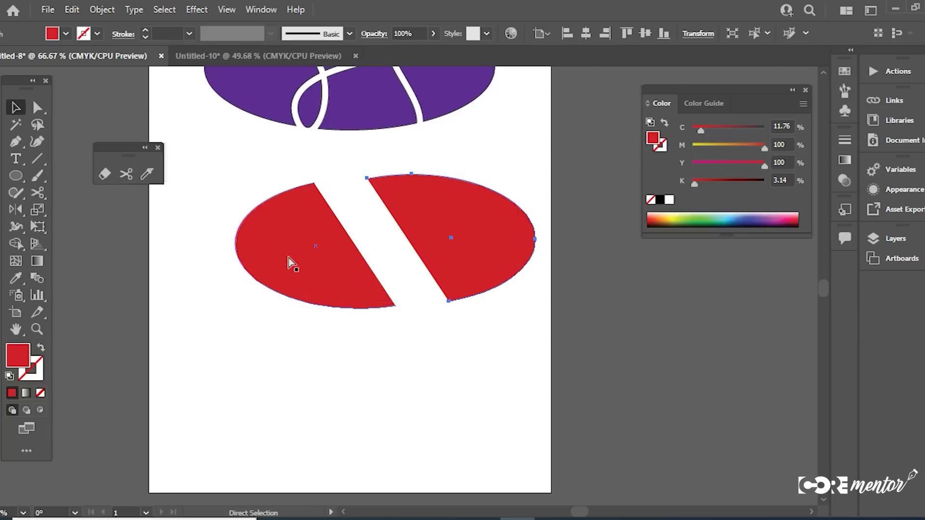
{"action": "key", "text": "ctrl+z"}
{"action": "left_click", "coordinate": [377, 256]}
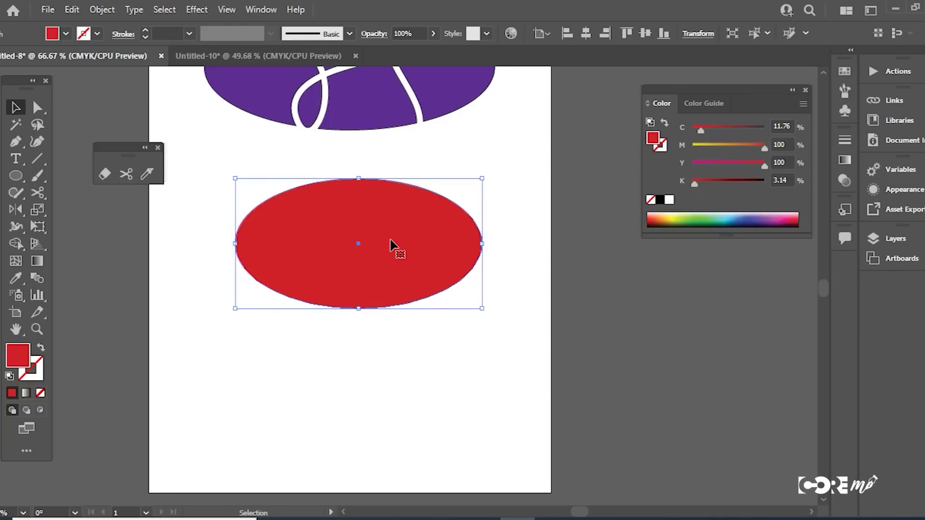
Delete the red ellipse from below the purple one.
{"action": "left_click", "coordinate": [14, 177]}
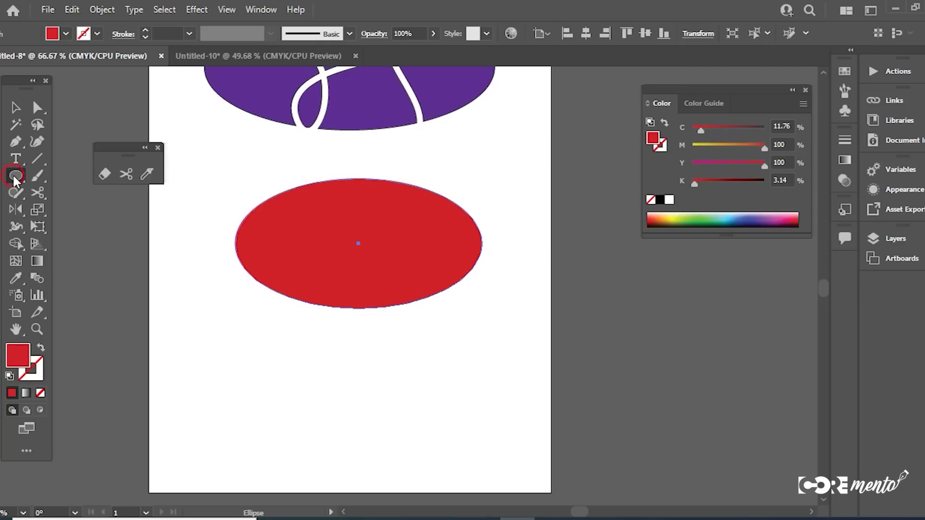
{"action": "left_click_drag", "start_coordinate": [14, 177], "coordinate": [83, 208]}
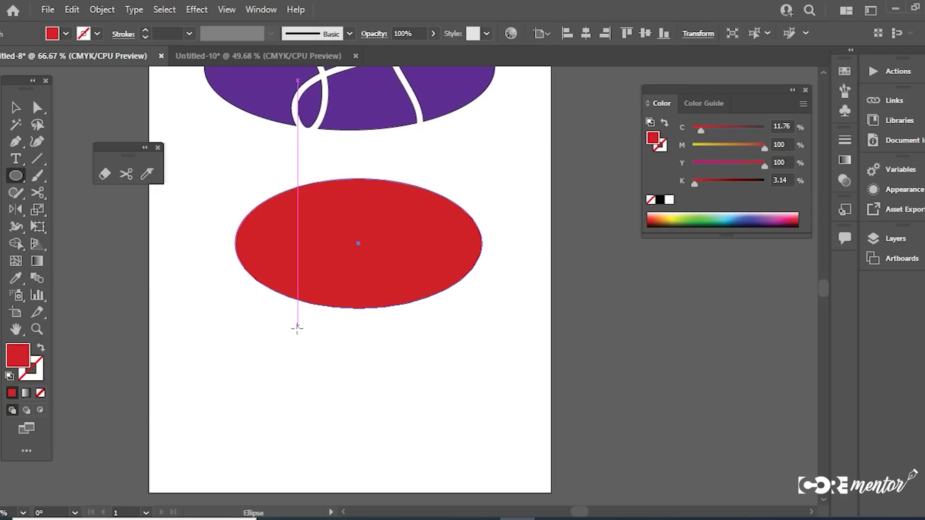
{"action": "key", "text": "Delete"}
Draw a red circle, cut it top and bottom with Scissors, test-pull a half, then delete it.
{"action": "left_click_drag", "start_coordinate": [413, 284], "coordinate": [497, 367]}
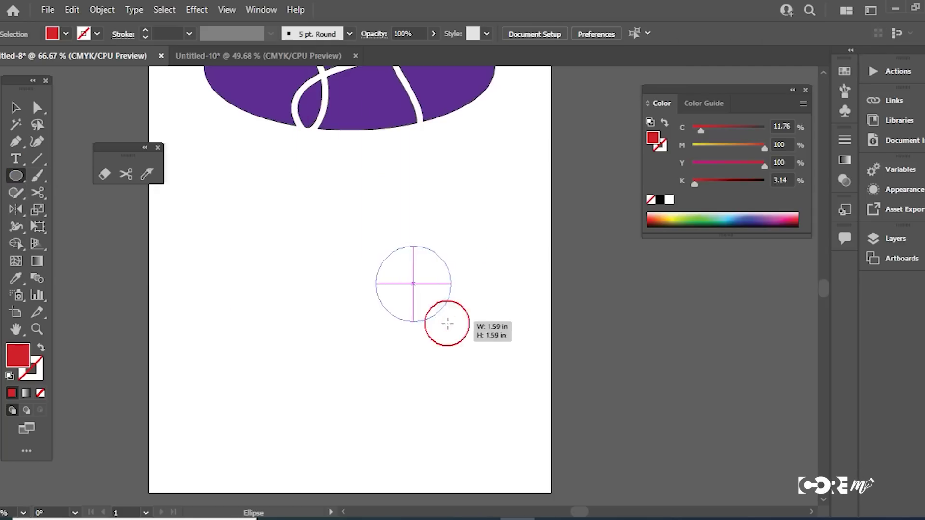
{"action": "left_click", "coordinate": [126, 174]}
{"action": "left_click", "coordinate": [406, 200]}
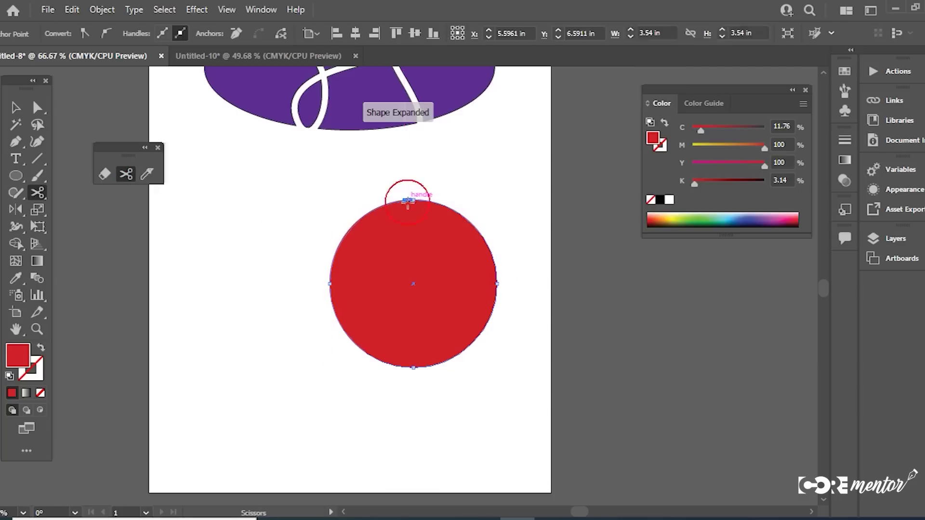
{"action": "left_click", "coordinate": [406, 369]}
{"action": "key", "text": "v"}
{"action": "mouse_move", "coordinate": [446, 274]}
{"action": "left_mouse_down"}
{"action": "mouse_move", "coordinate": [500, 386]}
{"action": "mouse_move", "coordinate": [500, 417]}
{"action": "left_mouse_up"}
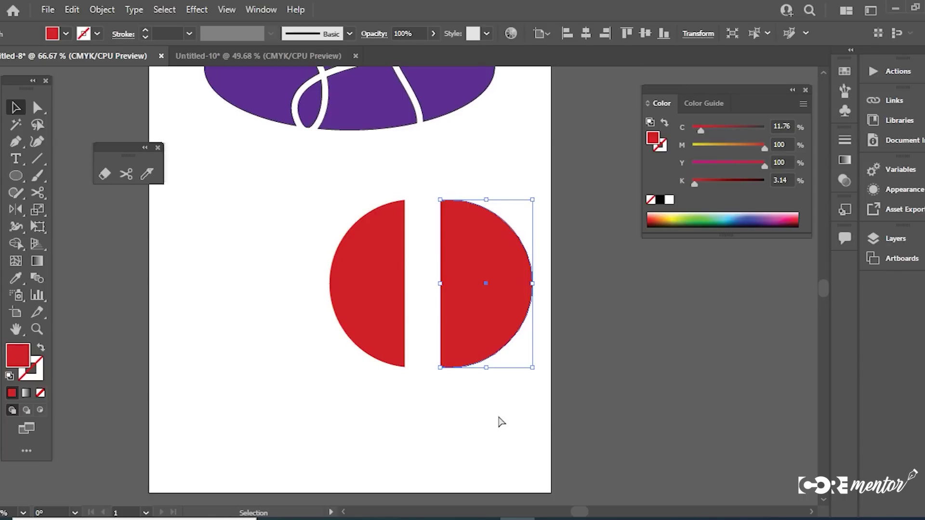
{"action": "key", "text": "ctrl+z"}
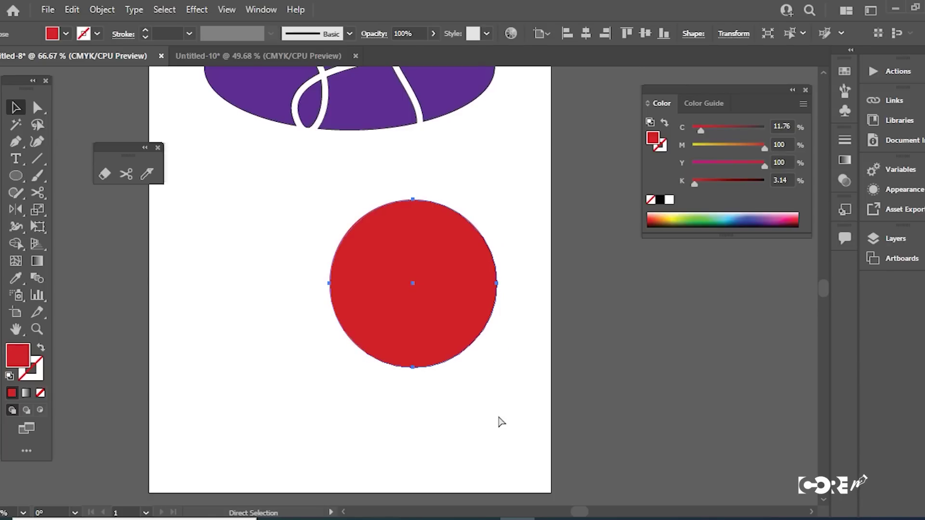
{"action": "key", "text": "Delete"}
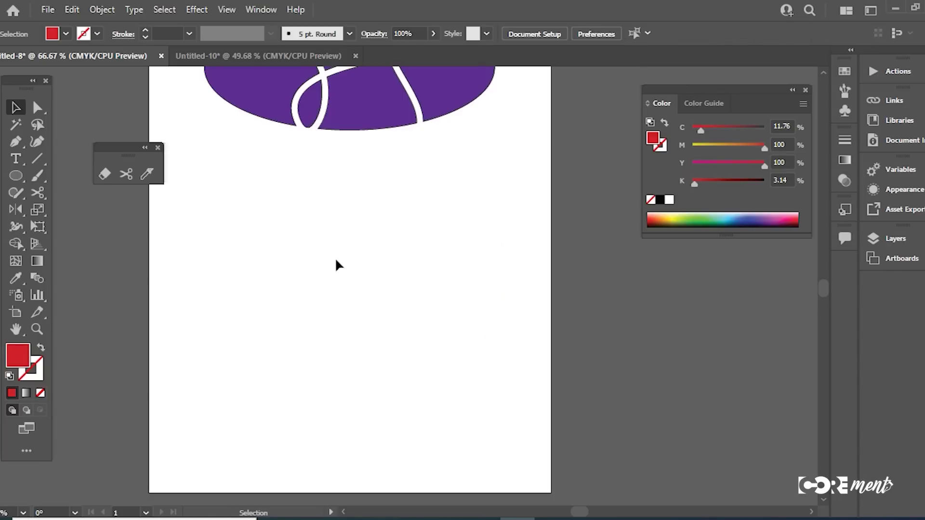
Discard a trial ellipse and draw a large red square below the purple ellipse with the Rectangle tool.
{"action": "left_click", "coordinate": [16, 176]}
{"action": "left_click_drag", "start_coordinate": [198, 205], "coordinate": [508, 414]}
{"action": "key", "text": "Delete"}
{"action": "left_click", "coordinate": [16, 176]}
{"action": "left_click", "coordinate": [79, 177]}
{"action": "left_click_drag", "start_coordinate": [205, 187], "coordinate": [466, 442]}
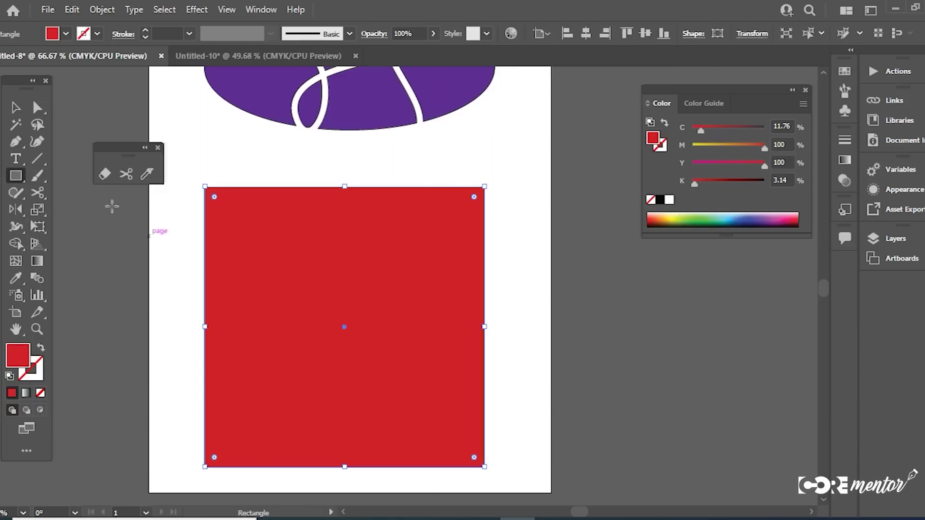
{"action": "left_click", "coordinate": [146, 174]}
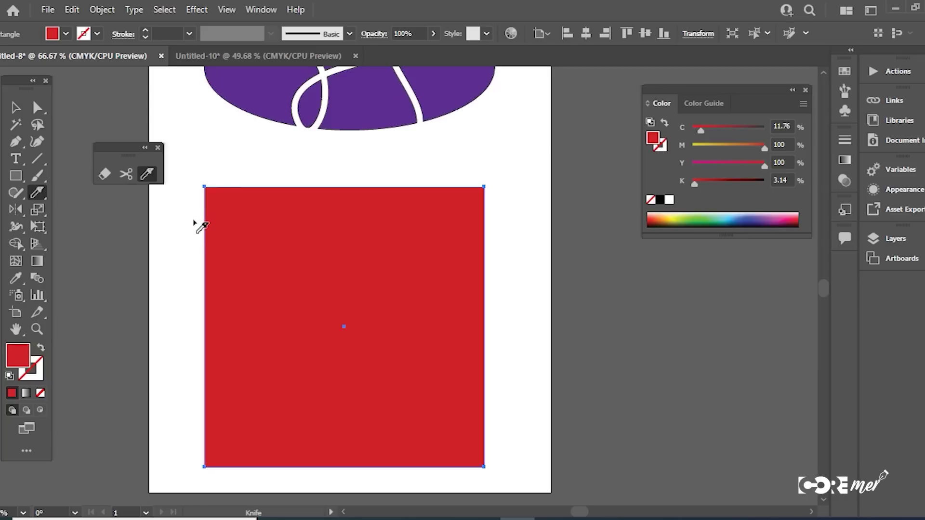
Try wavy knife cuts across the square's top, test moving the top piece, then undo them.
{"action": "mouse_move", "coordinate": [198, 221]}
{"action": "left_mouse_down"}
{"action": "mouse_move", "coordinate": [239, 232]}
{"action": "mouse_move", "coordinate": [273, 223]}
{"action": "mouse_move", "coordinate": [324, 247]}
{"action": "mouse_move", "coordinate": [368, 225]}
{"action": "mouse_move", "coordinate": [458, 227]}
{"action": "mouse_move", "coordinate": [493, 244]}
{"action": "mouse_move", "coordinate": [516, 219]}
{"action": "mouse_move", "coordinate": [514, 227]}
{"action": "left_mouse_up"}
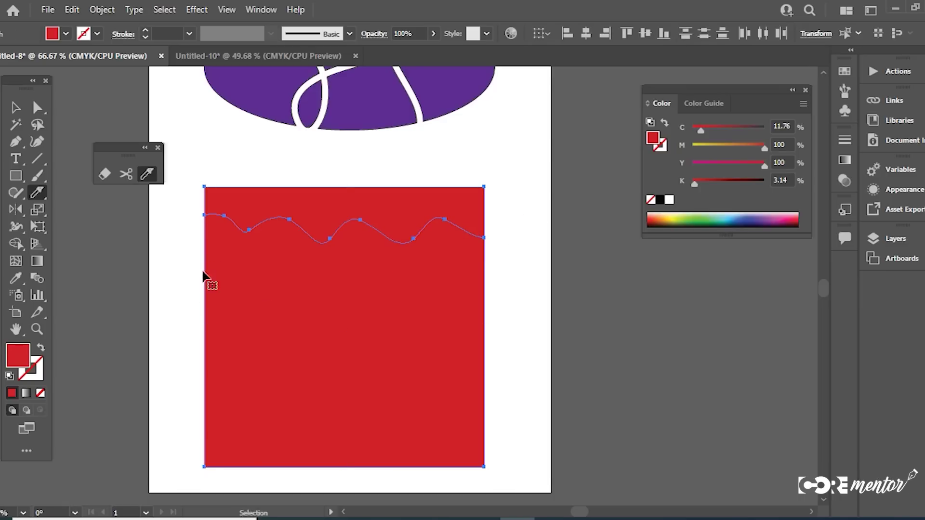
{"action": "key", "text": "ctrl+z"}
{"action": "mouse_move", "coordinate": [194, 241]}
{"action": "left_mouse_down"}
{"action": "mouse_move", "coordinate": [229, 229]}
{"action": "mouse_move", "coordinate": [410, 234]}
{"action": "mouse_move", "coordinate": [439, 222]}
{"action": "mouse_move", "coordinate": [456, 198]}
{"action": "left_mouse_up"}
{"action": "key", "text": "v"}
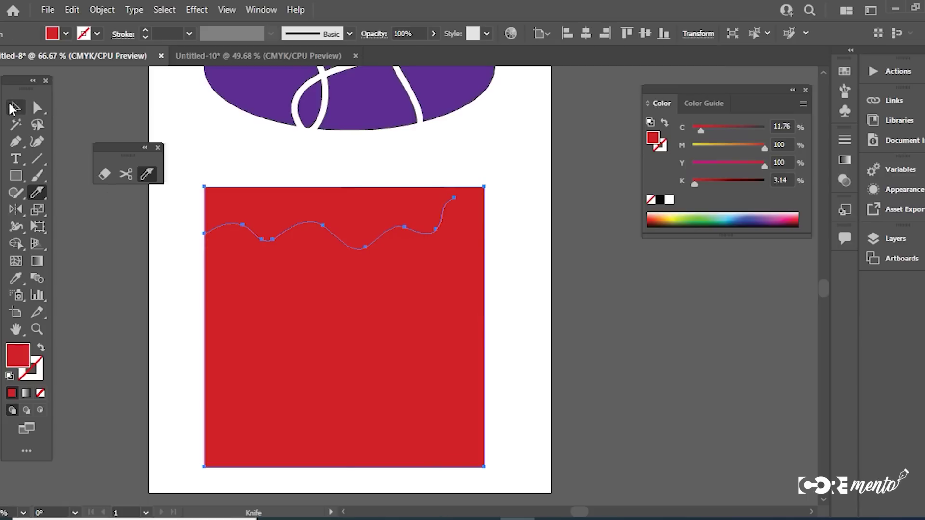
{"action": "key", "text": "a"}
{"action": "left_click_drag", "start_coordinate": [425, 237], "coordinate": [430, 212]}
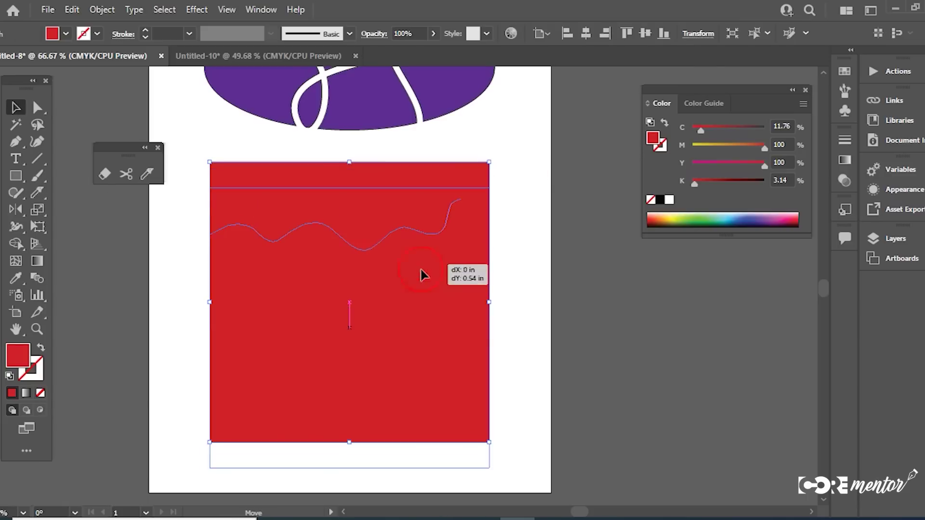
{"action": "key", "text": "ctrl+z"}
{"action": "key", "text": "ctrl+z"}
{"action": "key", "text": "v"}
{"action": "left_click", "coordinate": [147, 174]}
Slice wavy knife cuts from the left, top, middle and right edges into irregular pieces.
{"action": "mouse_move", "coordinate": [195, 249]}
{"action": "left_mouse_down"}
{"action": "mouse_move", "coordinate": [227, 245]}
{"action": "mouse_move", "coordinate": [249, 165]}
{"action": "mouse_move", "coordinate": [223, 173]}
{"action": "left_mouse_up"}
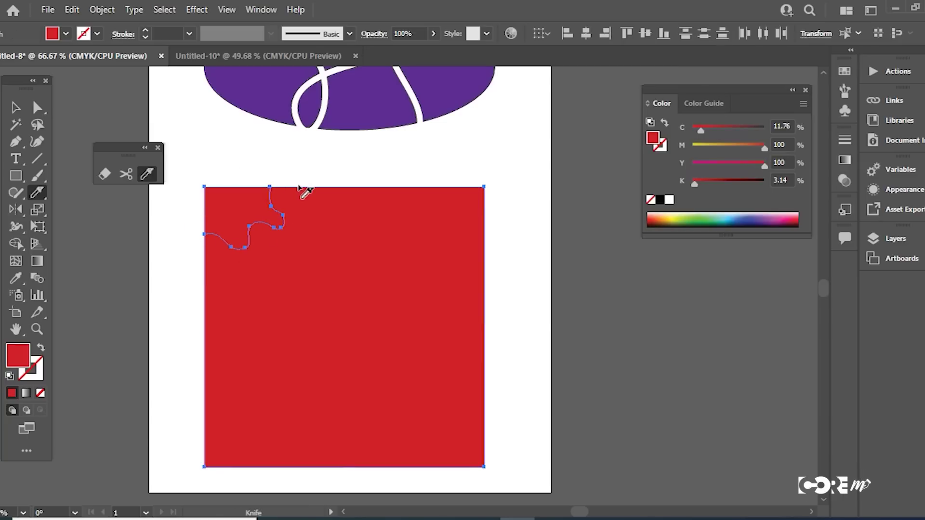
{"action": "left_click_drag", "start_coordinate": [287, 179], "coordinate": [352, 240]}
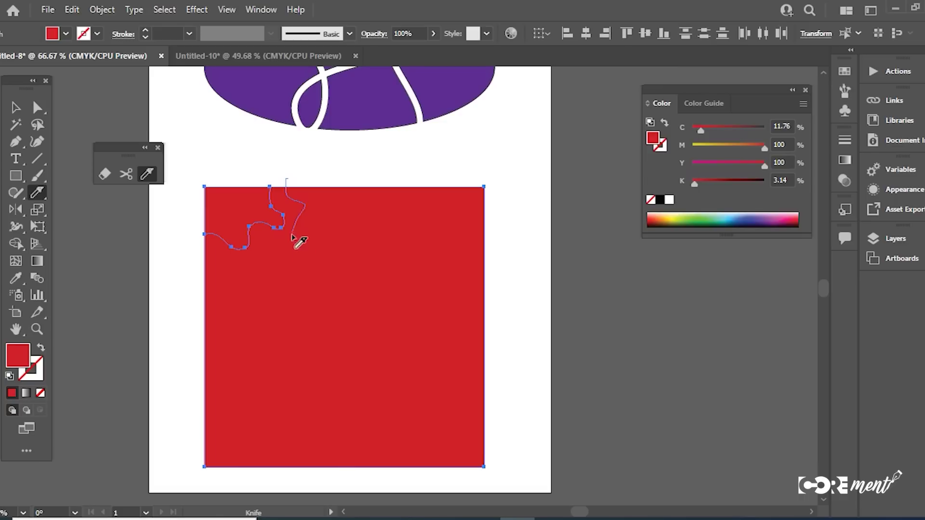
{"action": "left_click_drag", "start_coordinate": [352, 241], "coordinate": [357, 173]}
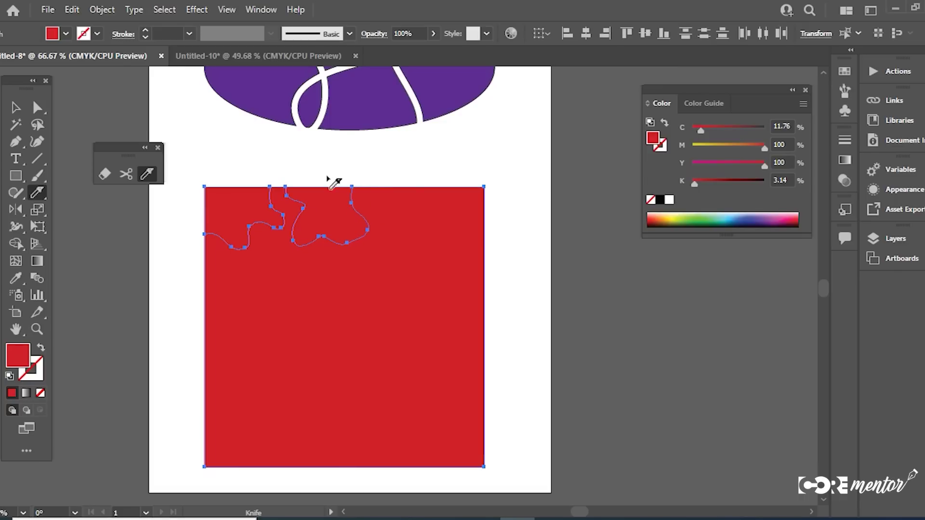
{"action": "mouse_move", "coordinate": [202, 288]}
{"action": "left_mouse_down"}
{"action": "mouse_move", "coordinate": [252, 320]}
{"action": "mouse_move", "coordinate": [198, 347]}
{"action": "left_mouse_up"}
{"action": "mouse_move", "coordinate": [375, 348]}
{"action": "left_mouse_down"}
{"action": "mouse_move", "coordinate": [392, 220]}
{"action": "mouse_move", "coordinate": [481, 311]}
{"action": "left_mouse_up"}
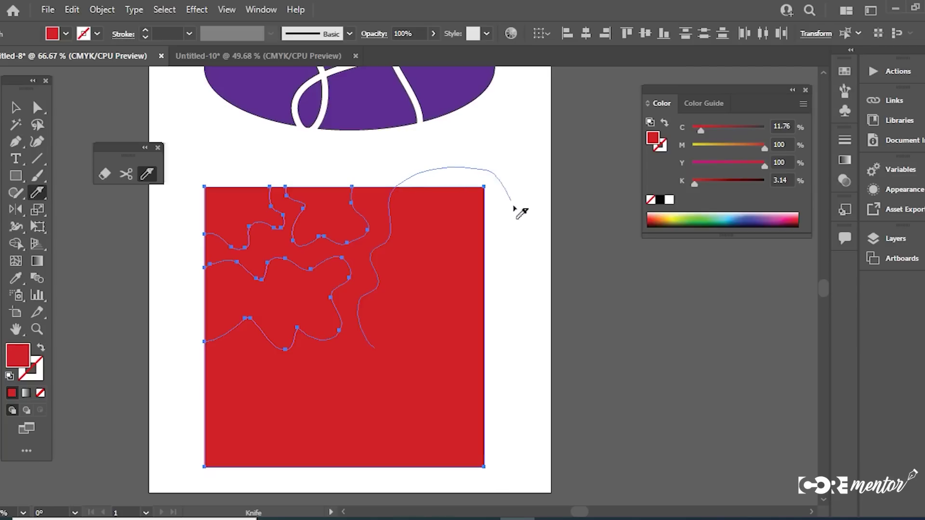
{"action": "left_click_drag", "start_coordinate": [481, 311], "coordinate": [379, 355]}
{"action": "mouse_move", "coordinate": [508, 361]}
{"action": "left_mouse_down"}
{"action": "mouse_move", "coordinate": [423, 396]}
{"action": "mouse_move", "coordinate": [436, 486]}
{"action": "mouse_move", "coordinate": [230, 362]}
{"action": "mouse_move", "coordinate": [161, 438]}
{"action": "left_mouse_up"}
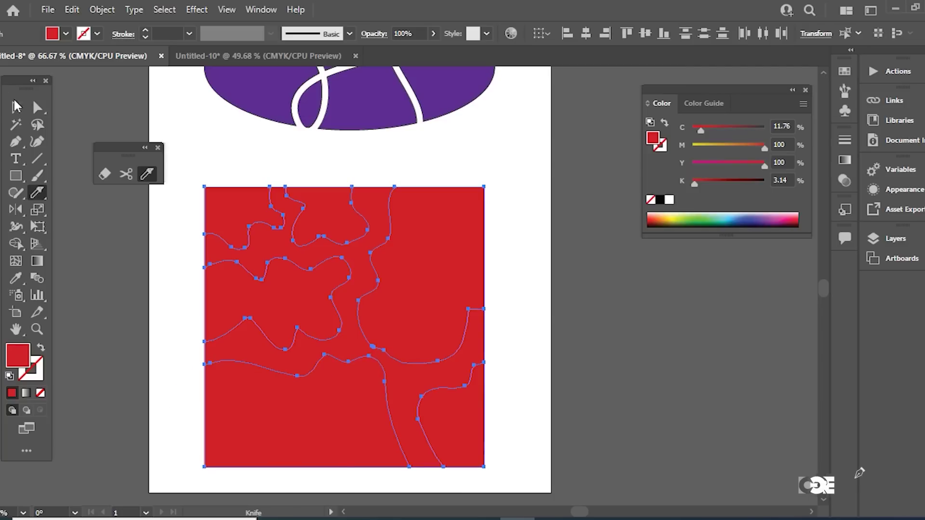
{"action": "key", "text": "v"}
{"action": "scroll", "coordinate": [318, 287], "scroll_direction": "down", "scroll_amount": 2}
{"action": "left_click", "coordinate": [541, 397]}
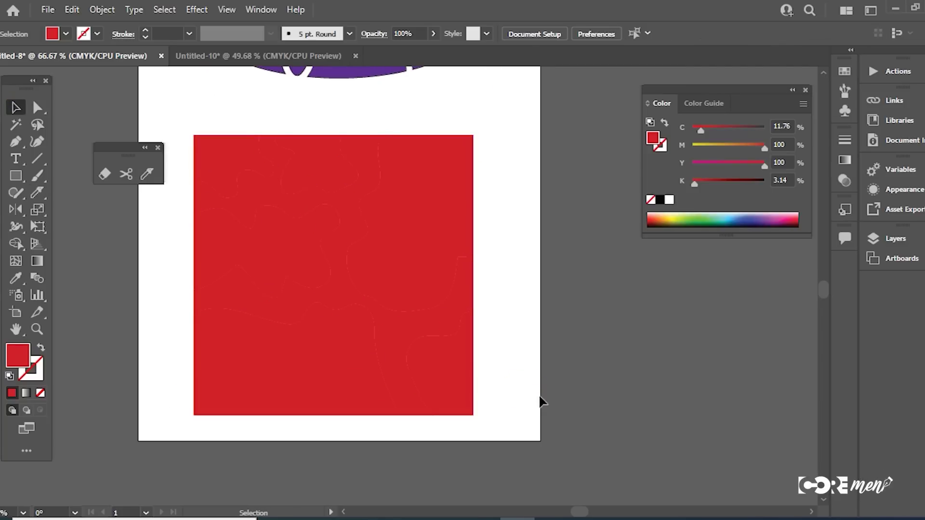
{"action": "left_click", "coordinate": [228, 158]}
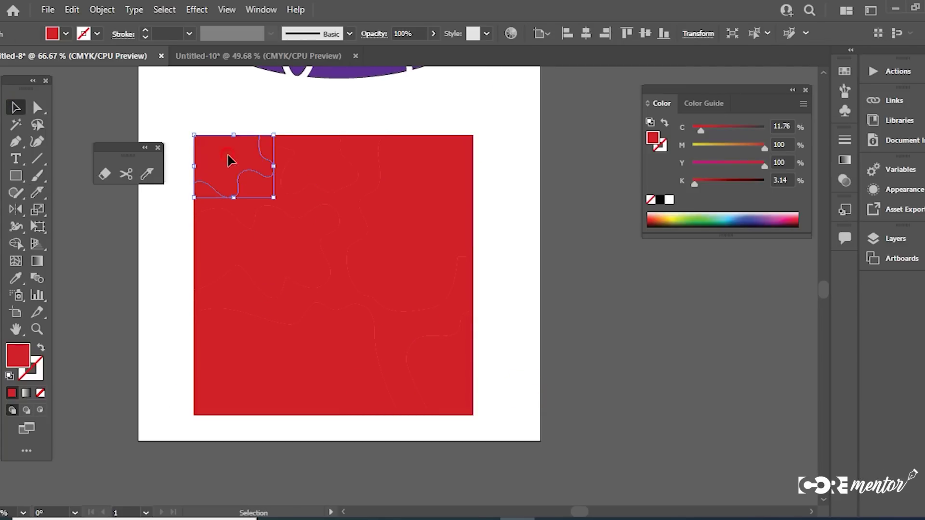
{"action": "left_click_drag", "start_coordinate": [227, 154], "coordinate": [220, 141]}
{"action": "left_click", "coordinate": [734, 219]}
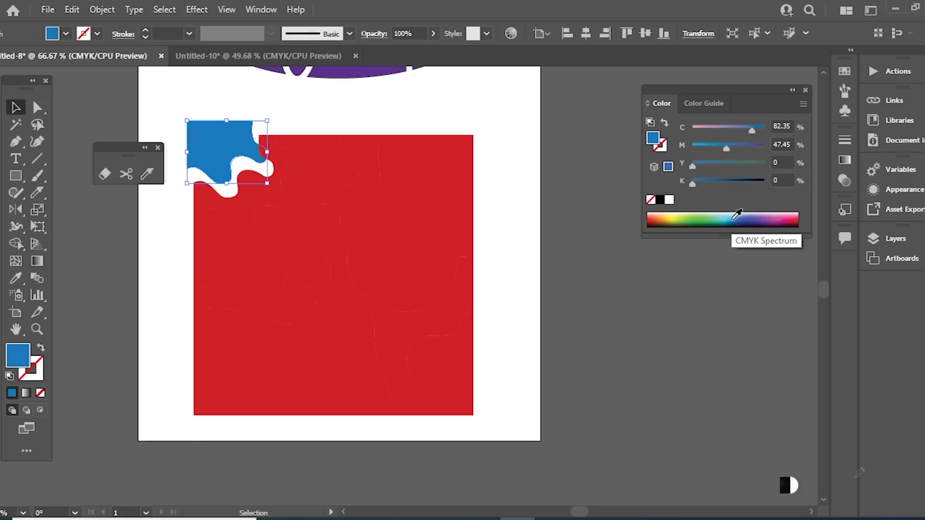
{"action": "left_click_drag", "start_coordinate": [226, 244], "coordinate": [166, 250]}
{"action": "left_click_drag", "start_coordinate": [268, 355], "coordinate": [238, 419]}
{"action": "left_click_drag", "start_coordinate": [325, 134], "coordinate": [325, 82]}
{"action": "left_click_drag", "start_coordinate": [458, 347], "coordinate": [526, 338]}
{"action": "left_click_drag", "start_coordinate": [465, 223], "coordinate": [505, 195]}
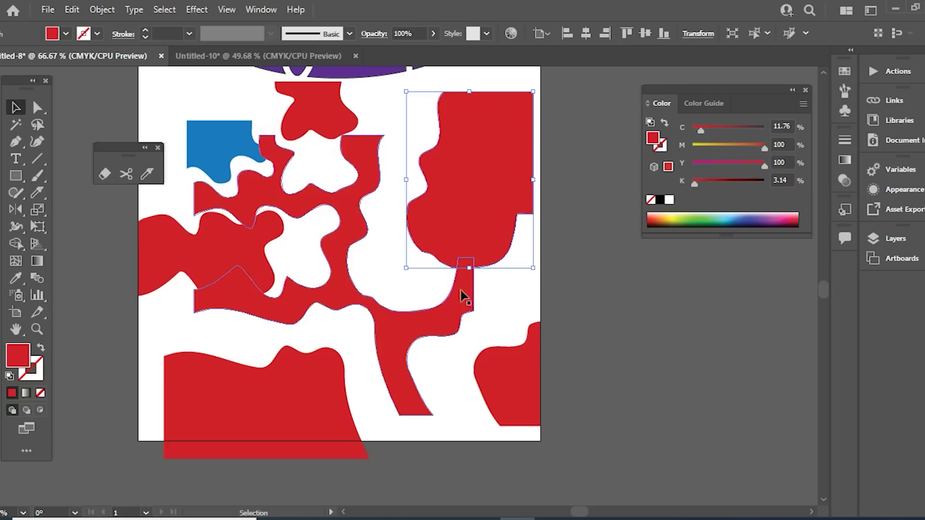
{"action": "left_click_drag", "start_coordinate": [402, 354], "coordinate": [422, 392]}
{"action": "key", "text": "ctrl+z"}
{"action": "key", "text": "ctrl+z"}
{"action": "key", "text": "ctrl+z"}
{"action": "key", "text": "ctrl+z"}
{"action": "key", "text": "ctrl+z"}
{"action": "key", "text": "ctrl+z"}
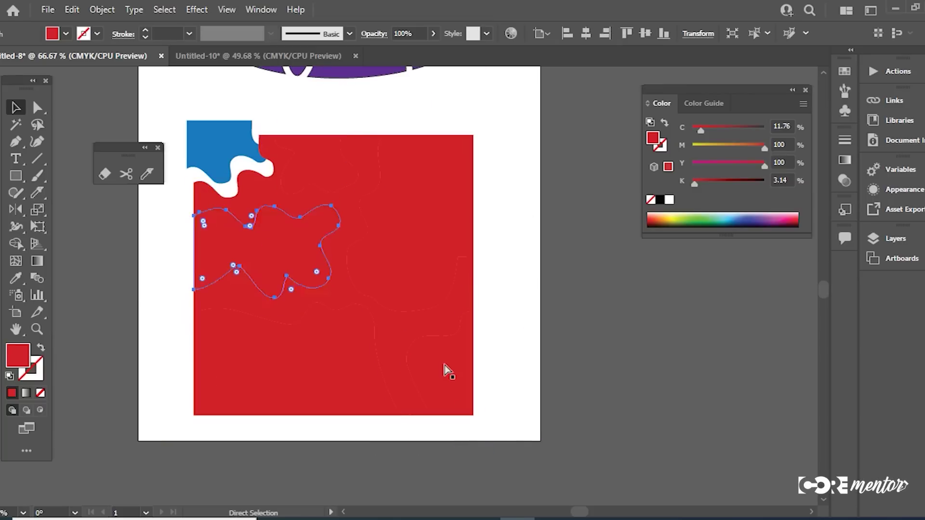
{"action": "key", "text": "ctrl+z"}
{"action": "key", "text": "ctrl+z"}
{"action": "key", "text": "ctrl+z"}
{"action": "key", "text": "ctrl+z"}
{"action": "key", "text": "ctrl+z"}
{"action": "left_click", "coordinate": [361, 226], "text": "alt"}
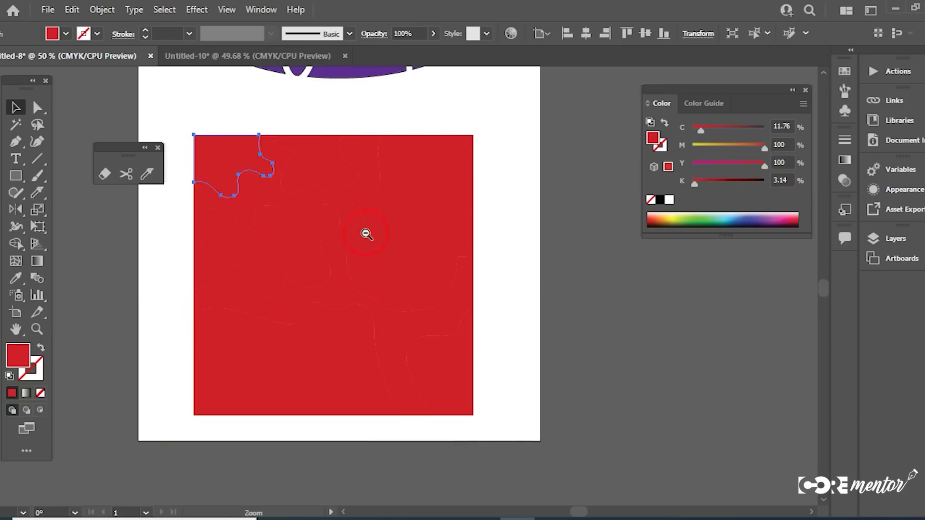
{"action": "left_click_drag", "start_coordinate": [176, 207], "coordinate": [488, 471]}
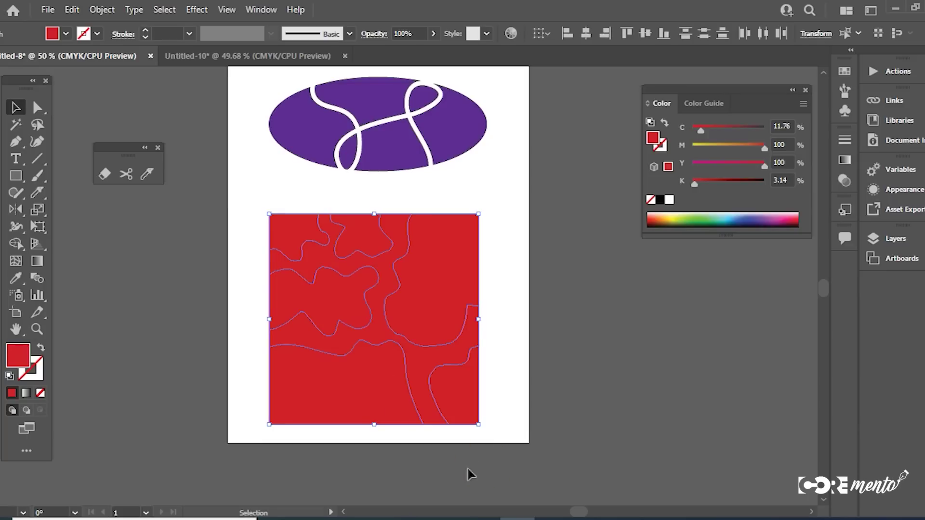
{"action": "scroll", "coordinate": [372, 386], "scroll_direction": "up", "scroll_amount": 2}
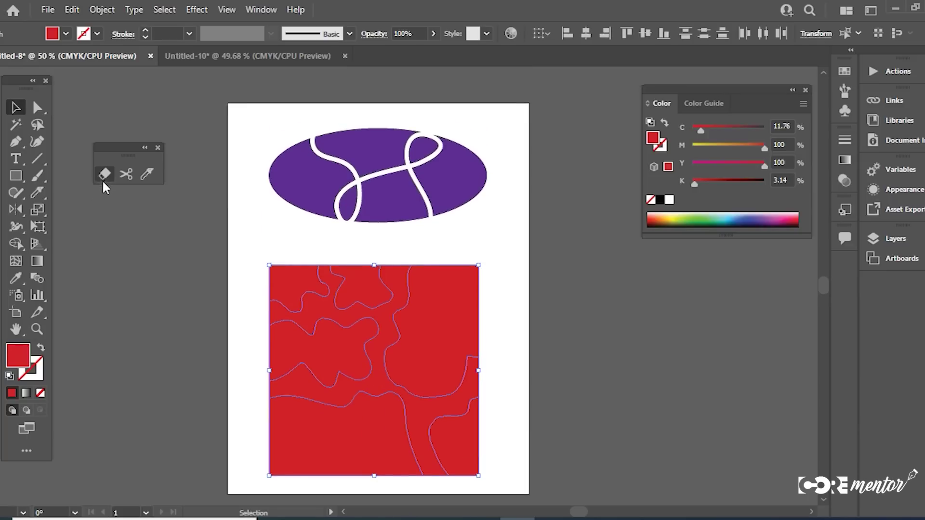